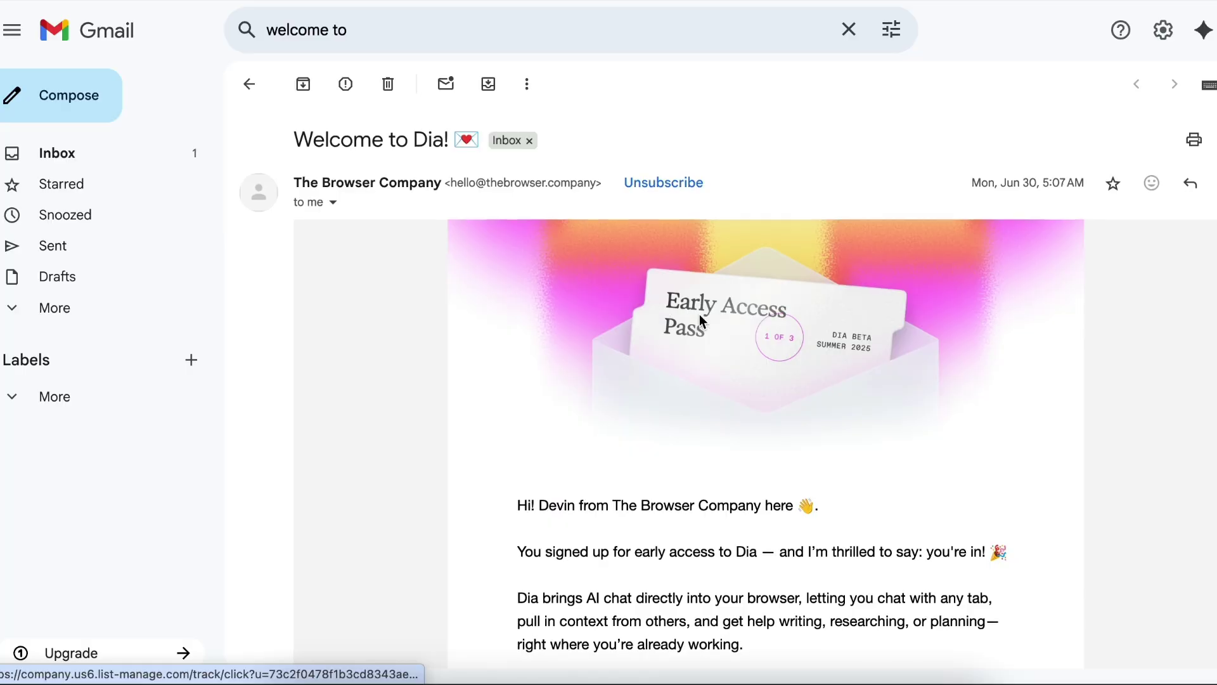
- Open diabrowser.com from the welcome email's header image
scroll(698, 313, down, 3)
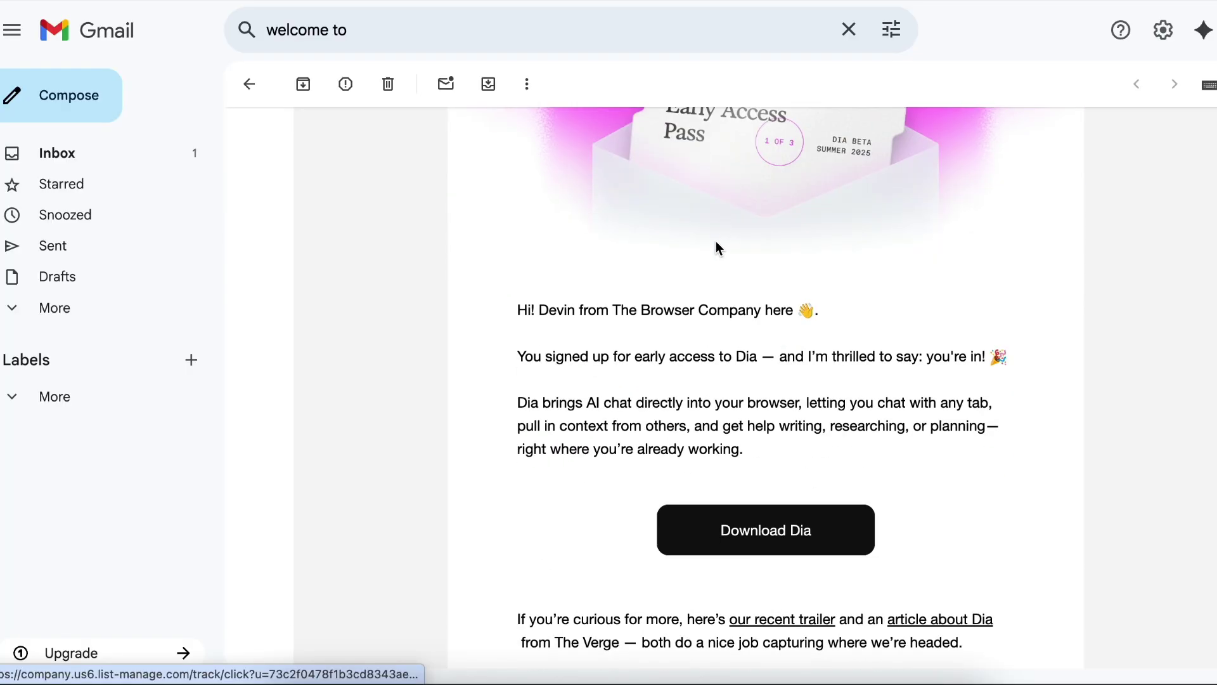
click(886, 208)
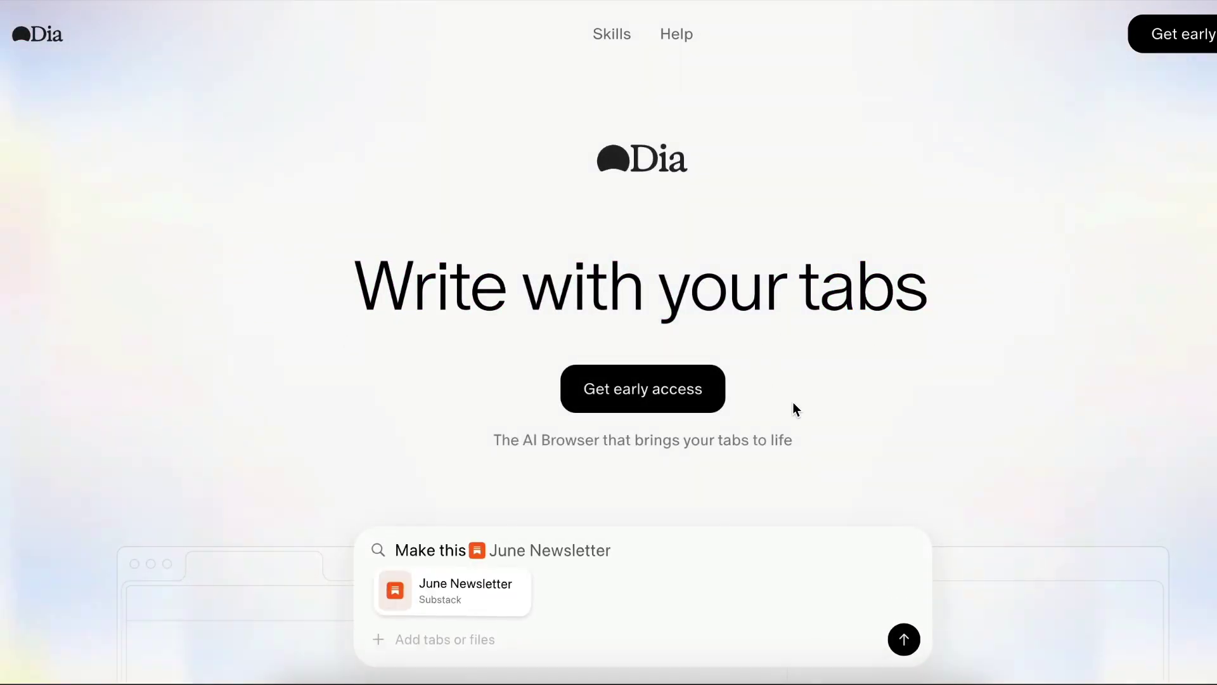
scroll(793, 402, down, 8)
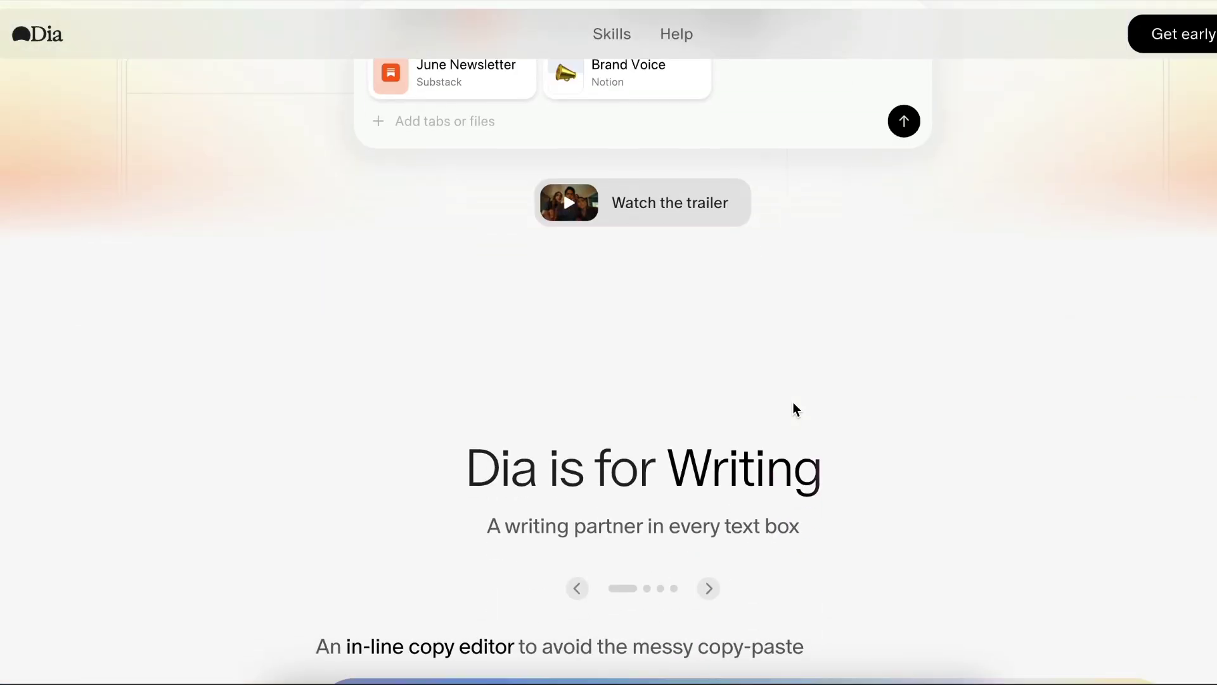
scroll(794, 405, down, 8)
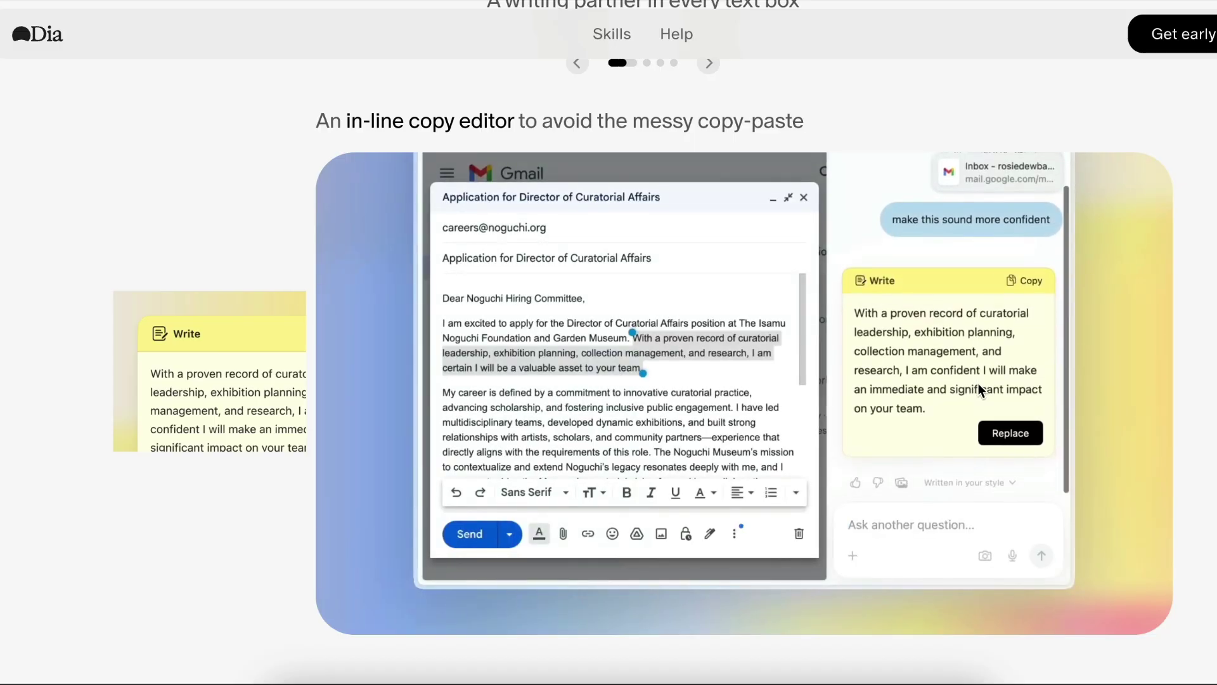
- Scroll through the site's Writing, Learning and Planning showcase sections
scroll(979, 383, down, 1)
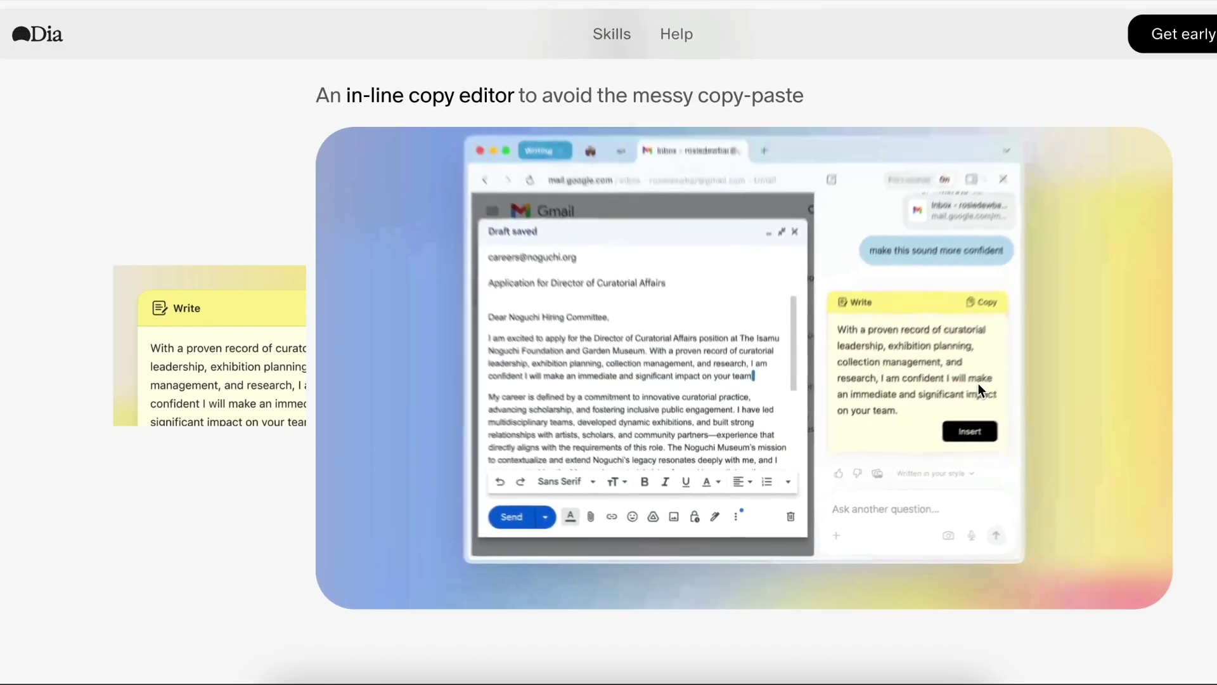
scroll(978, 383, down, 10)
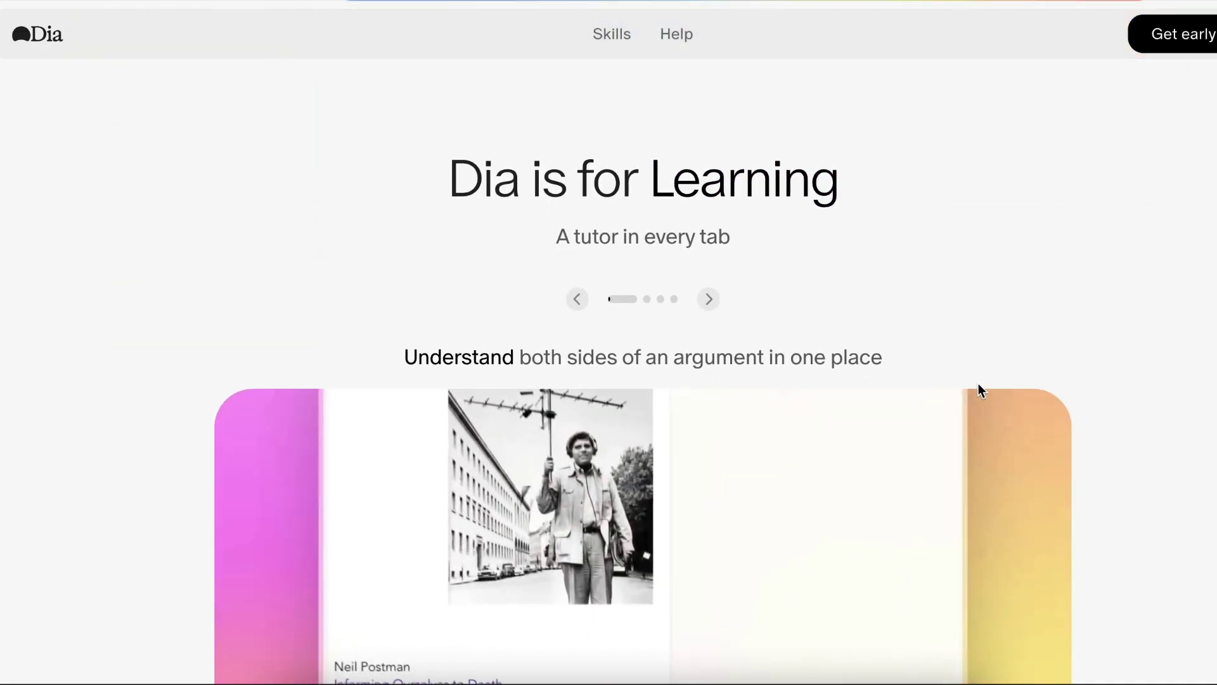
scroll(979, 387, down, 5)
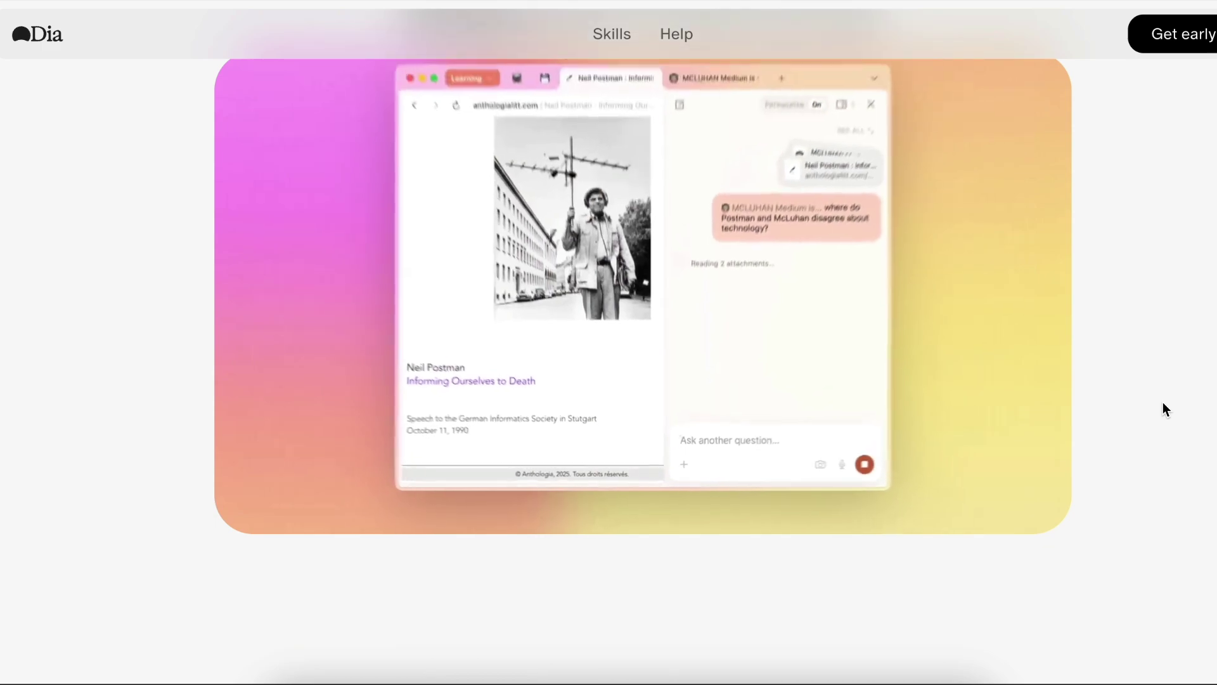
scroll(1163, 405, down, 3)
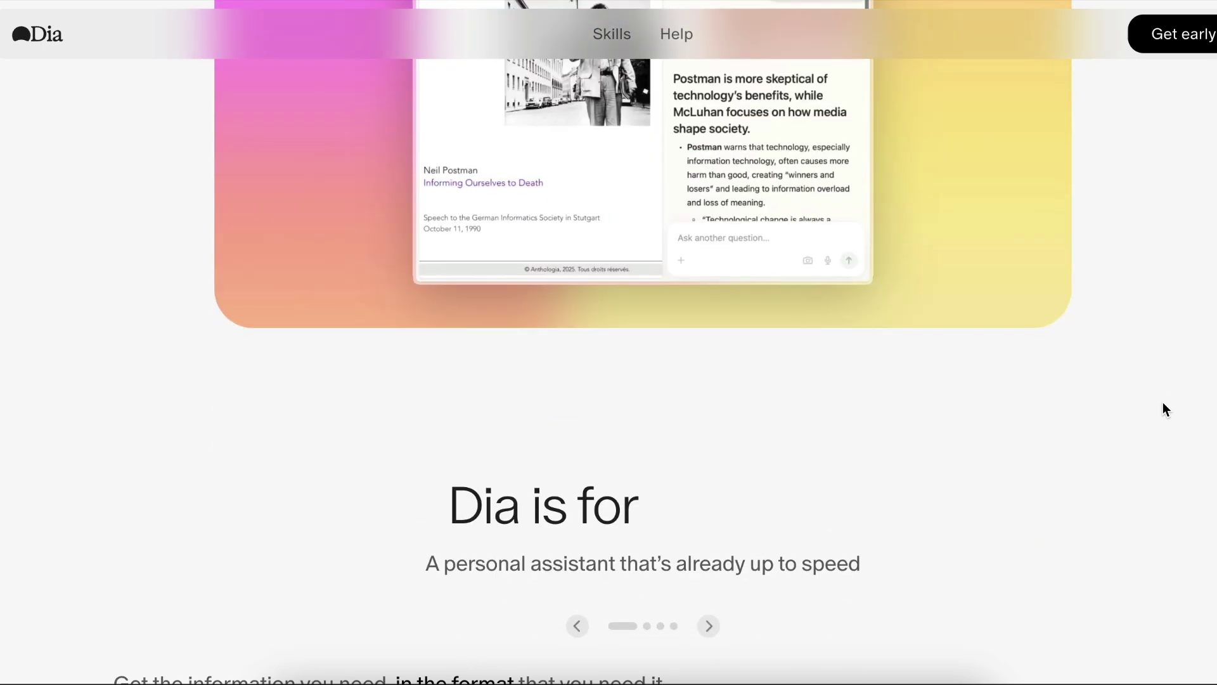
scroll(1163, 406, down, 5)
scroll(1164, 406, down, 2)
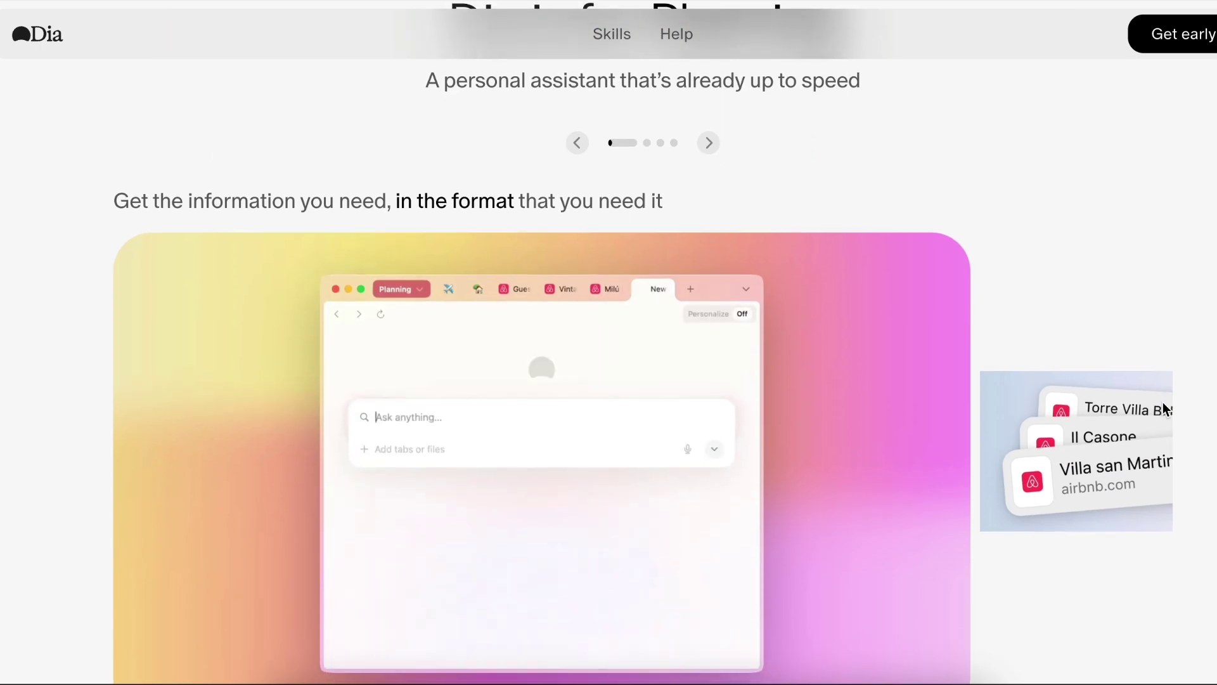
scroll(1161, 386, down, 1)
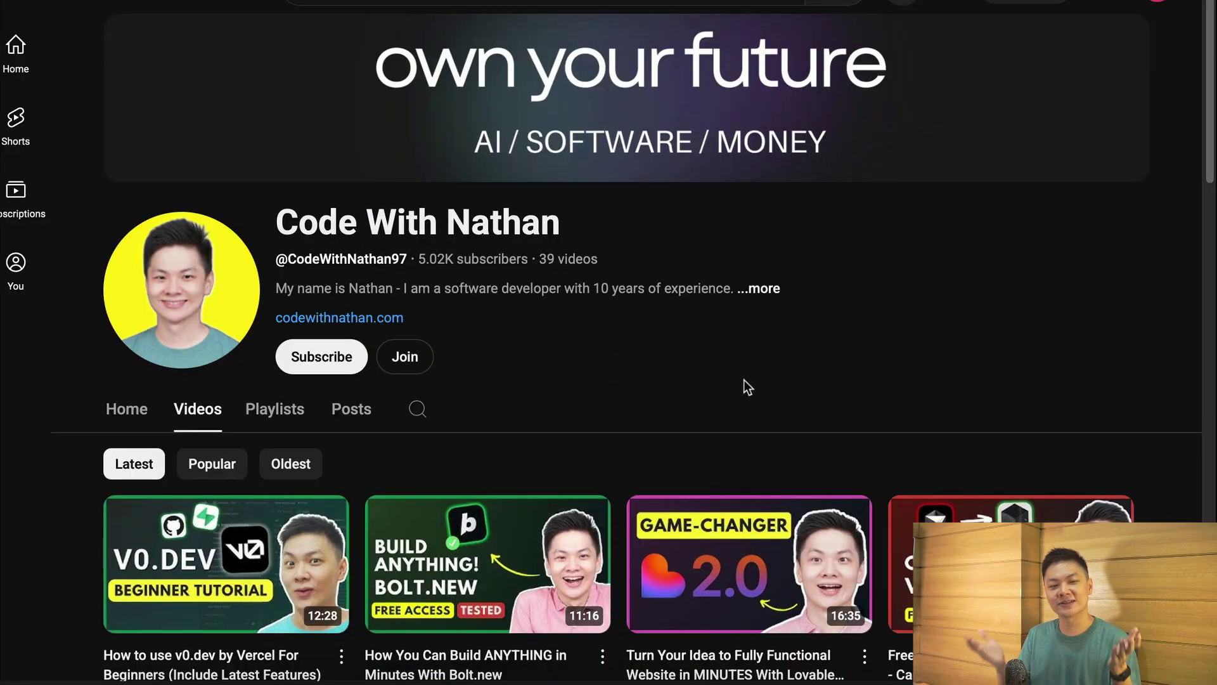
- Select the subscriber count in the channel's stats line
drag(419, 258, 509, 260)
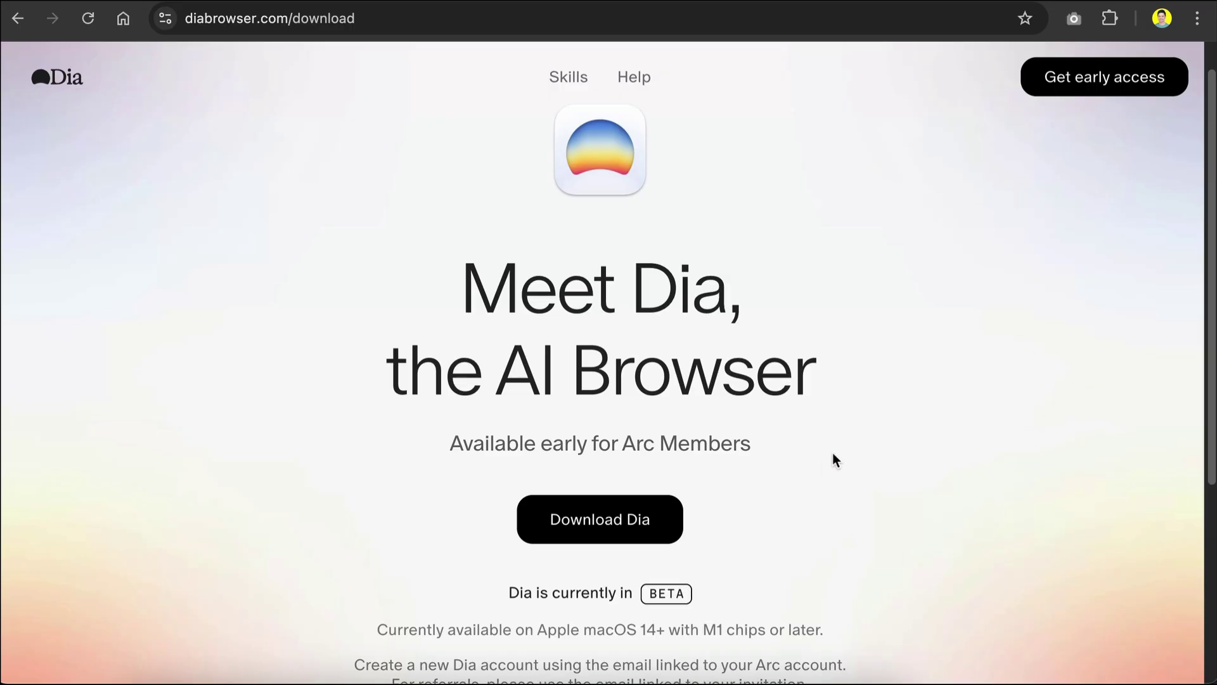
- Highlight the BETA label, then the macOS availability requirement line
scroll(830, 463, down, 3)
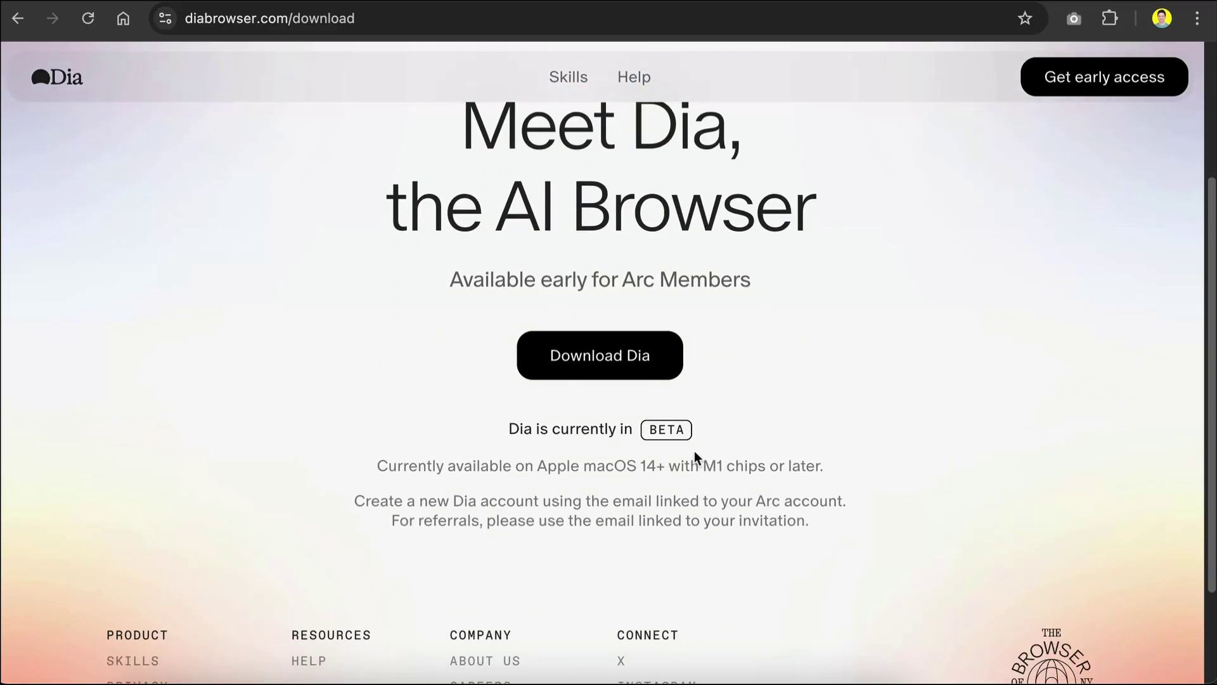
double_click(659, 430)
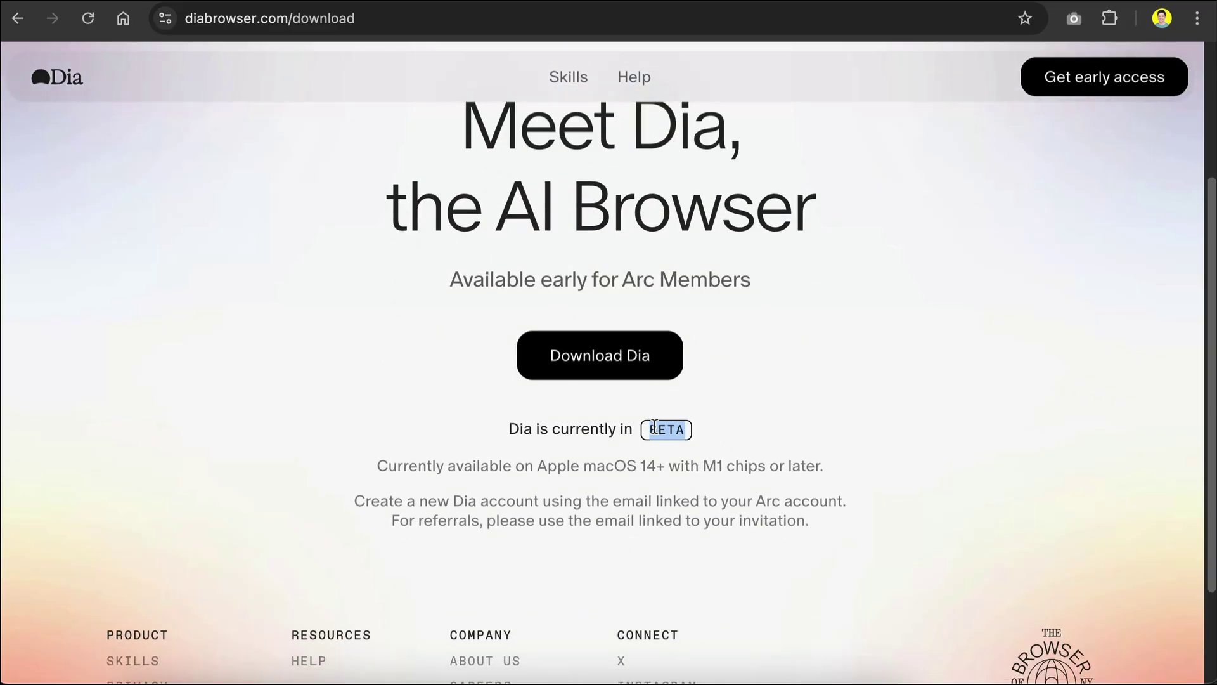
click(735, 433)
drag(378, 466, 858, 478)
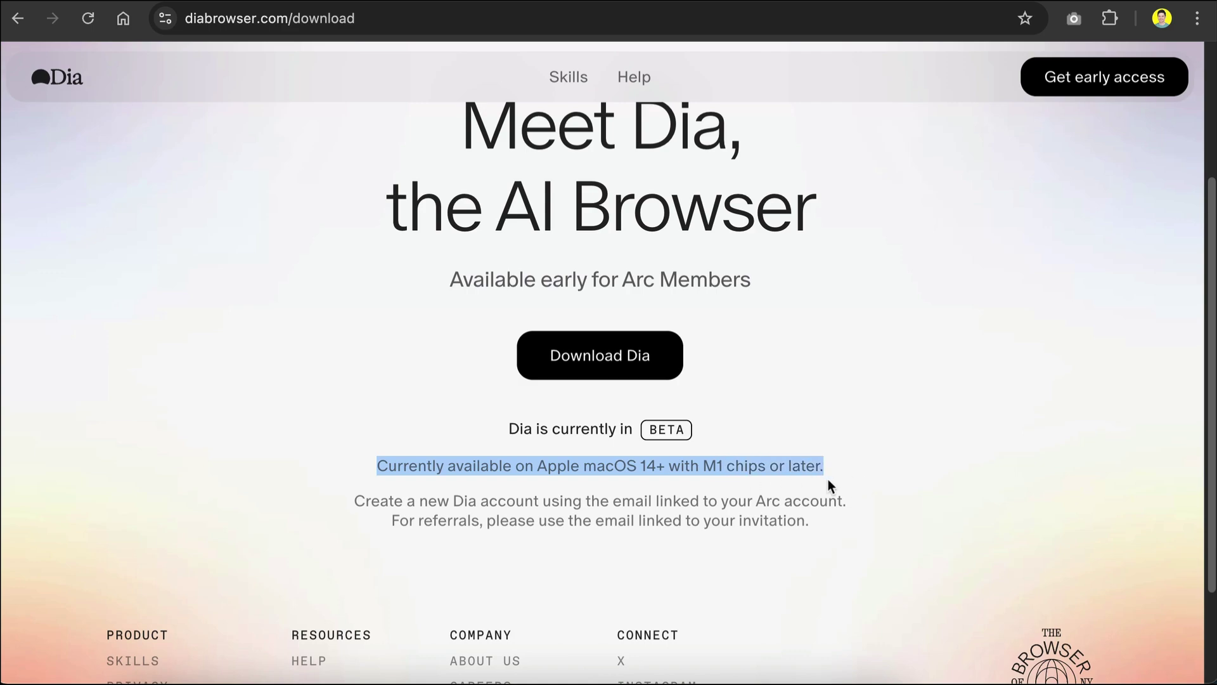
- View the early-access sign-up form, then switch to the Dia browser from the Dock
scroll(767, 318, up, 3)
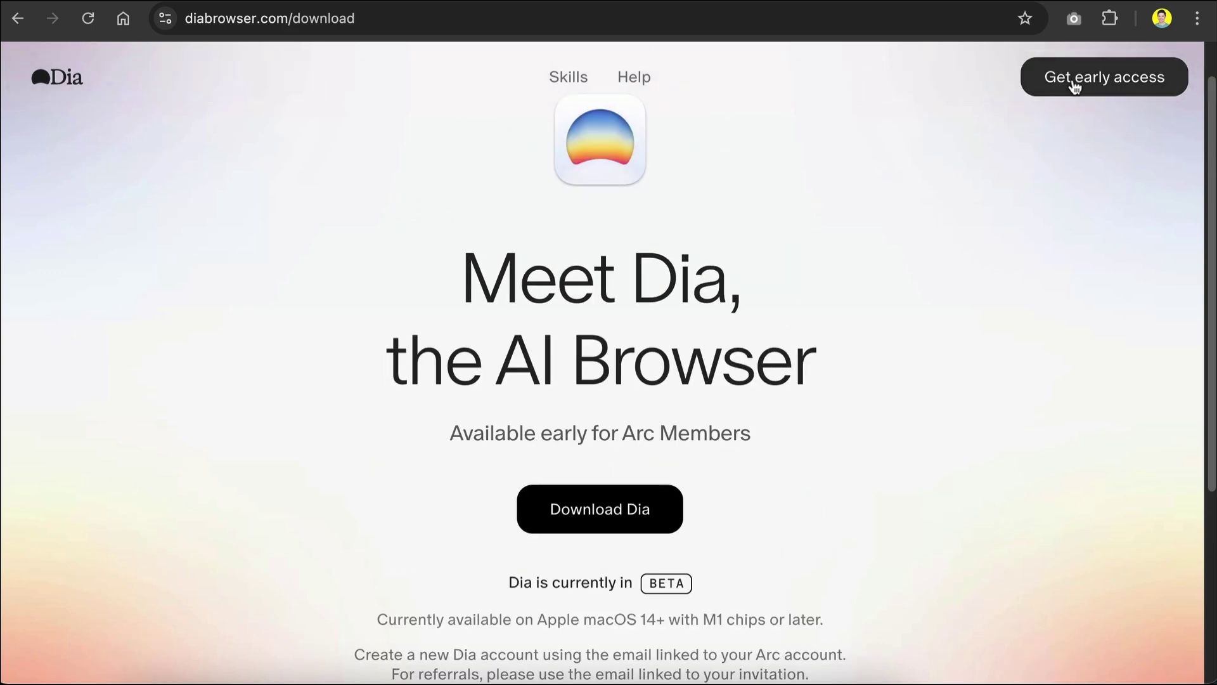
click(1070, 76)
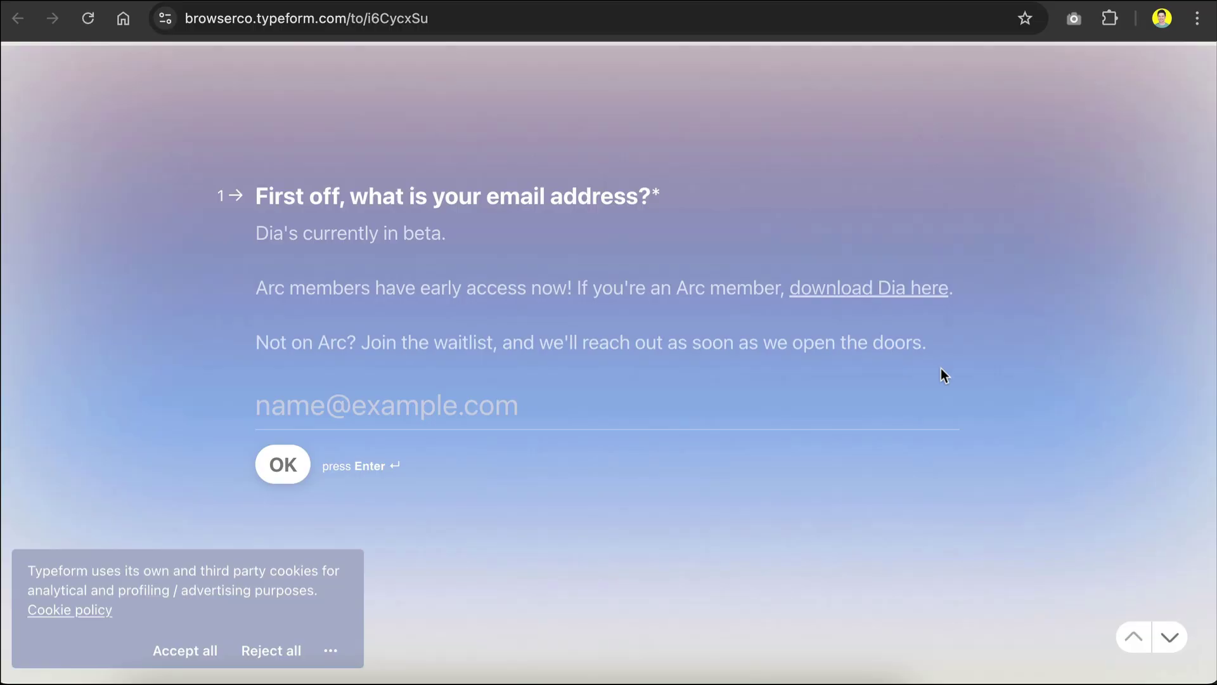
click(616, 679)
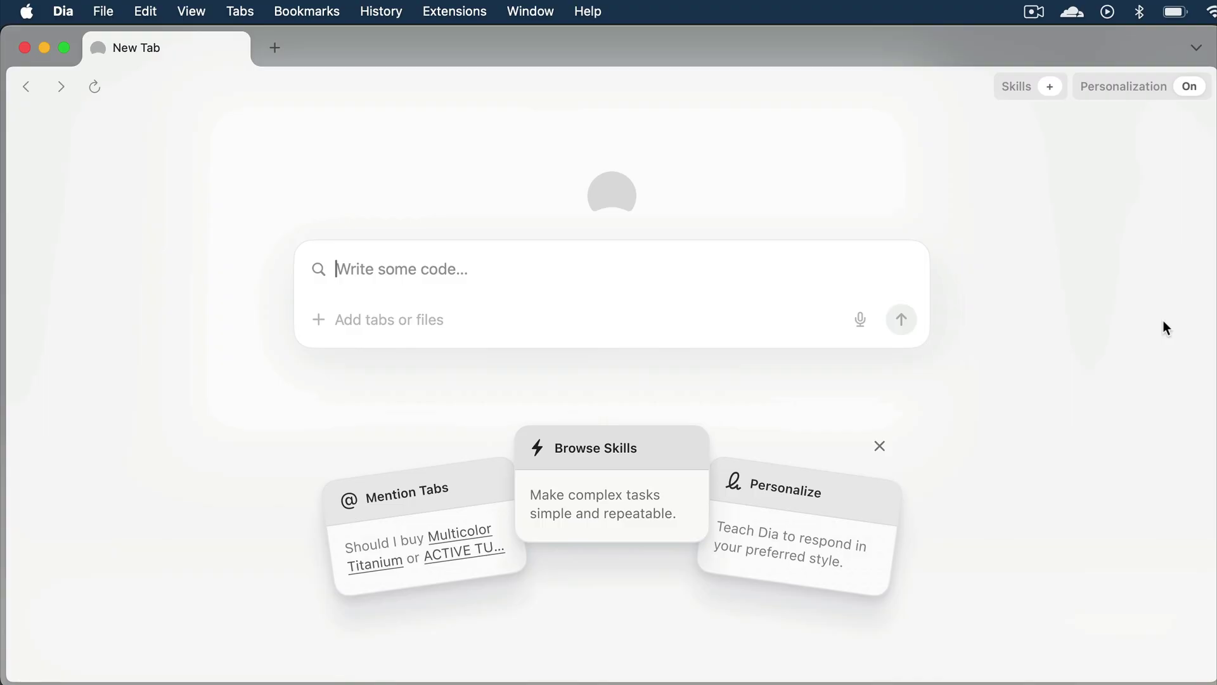
- Add two blank tabs so three New Tab pages are open
click(265, 52)
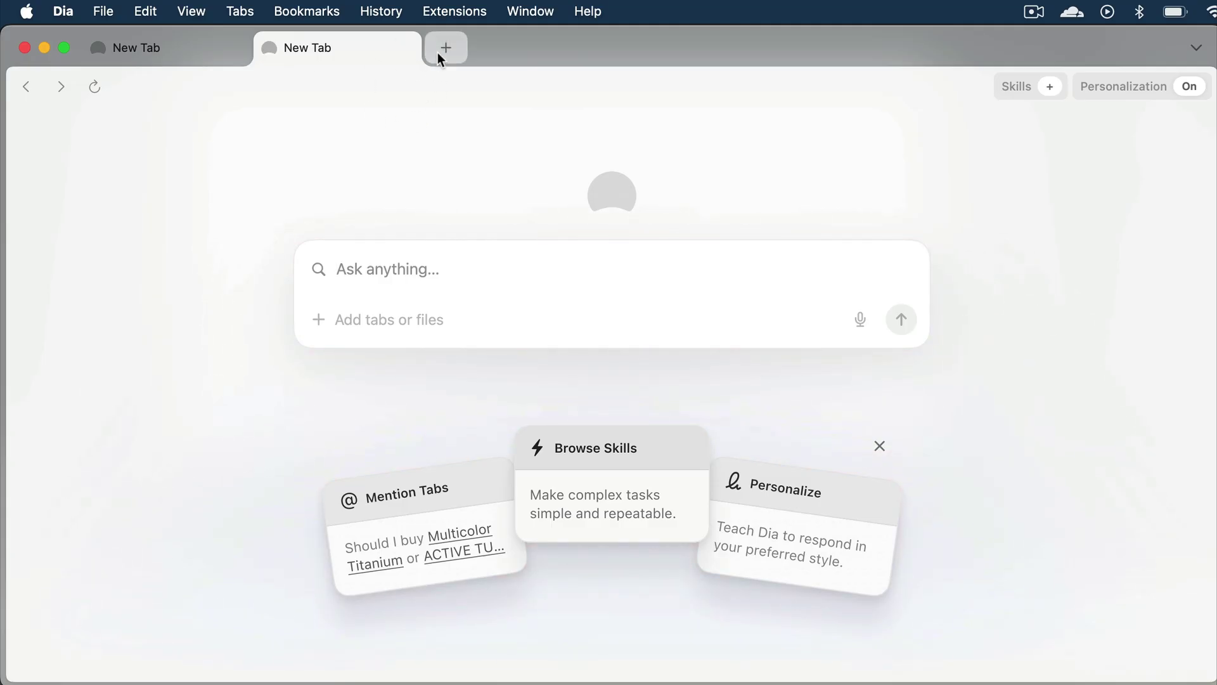
click(444, 49)
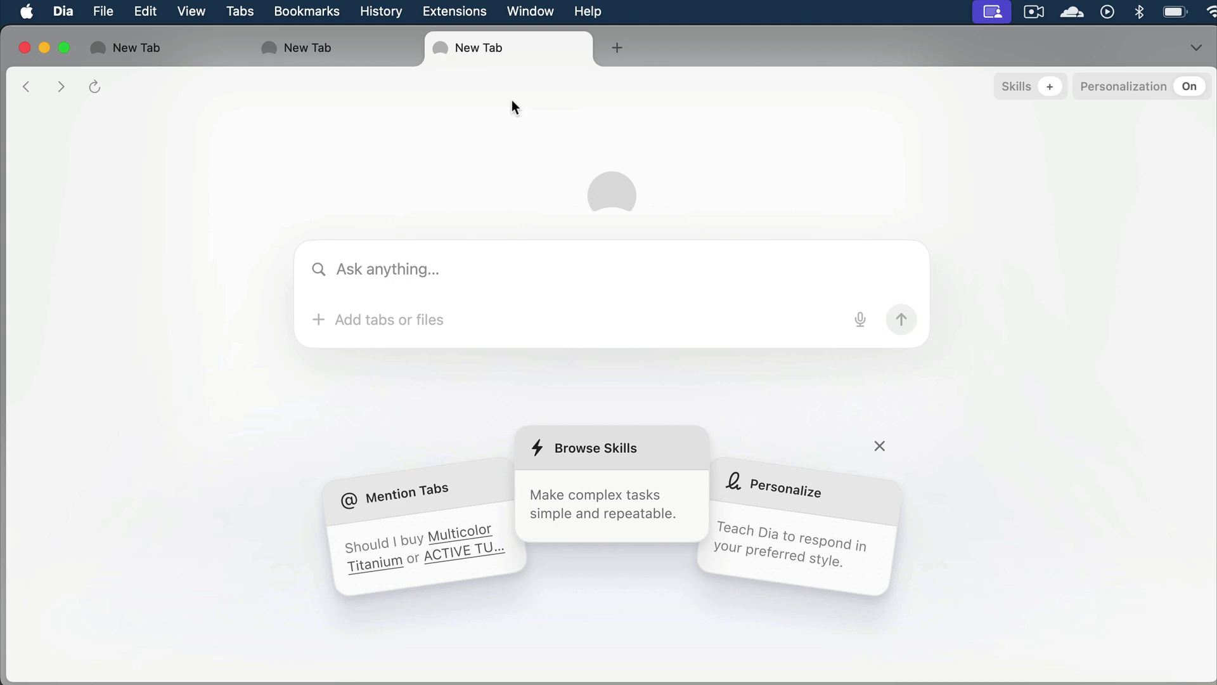
- Show tabs in a vertical sidebar and set Dia's appearance to Dark
click(188, 14)
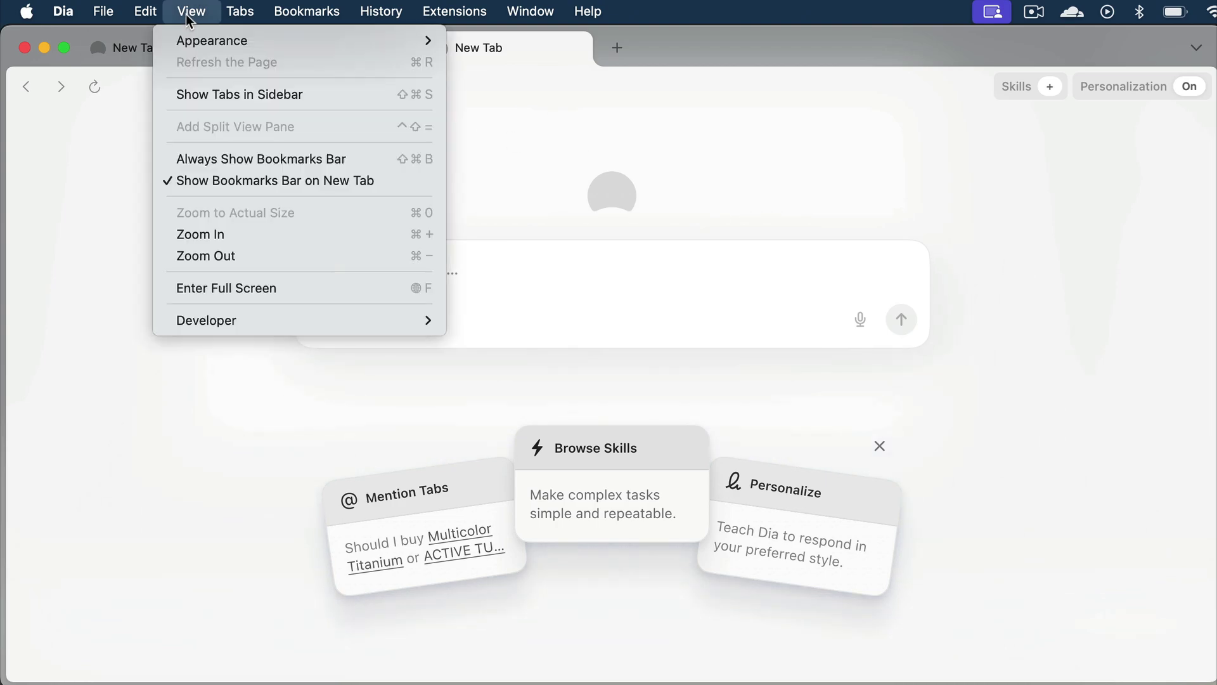
click(329, 96)
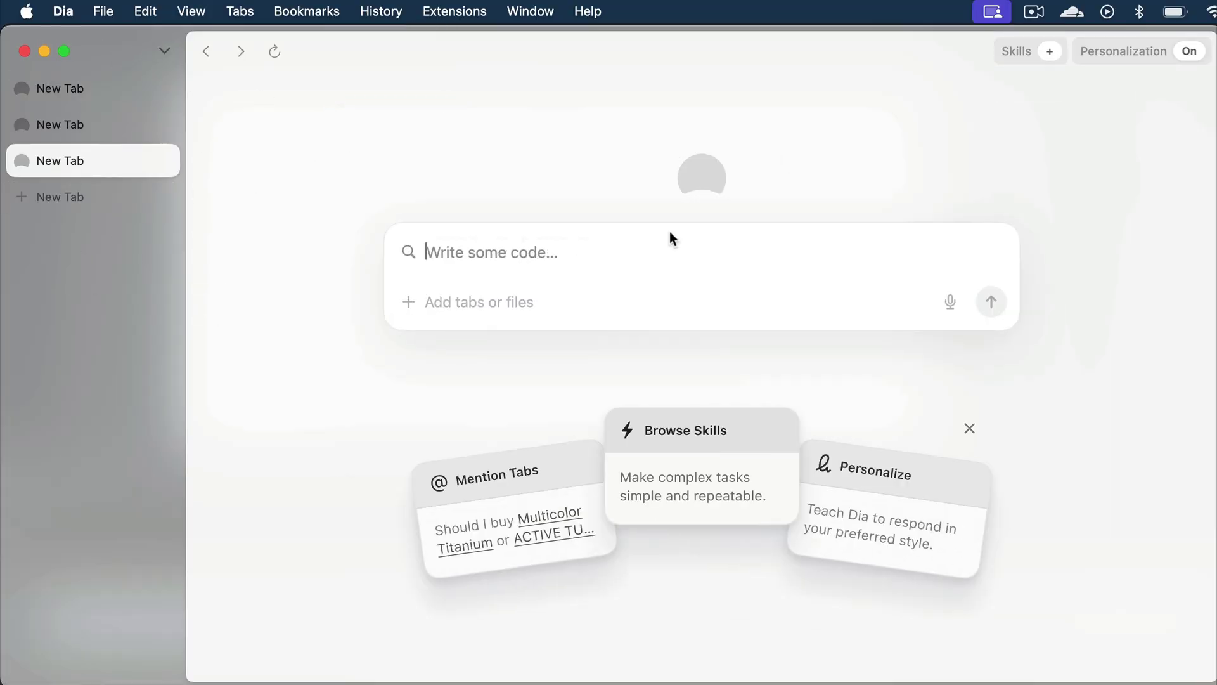
click(191, 11)
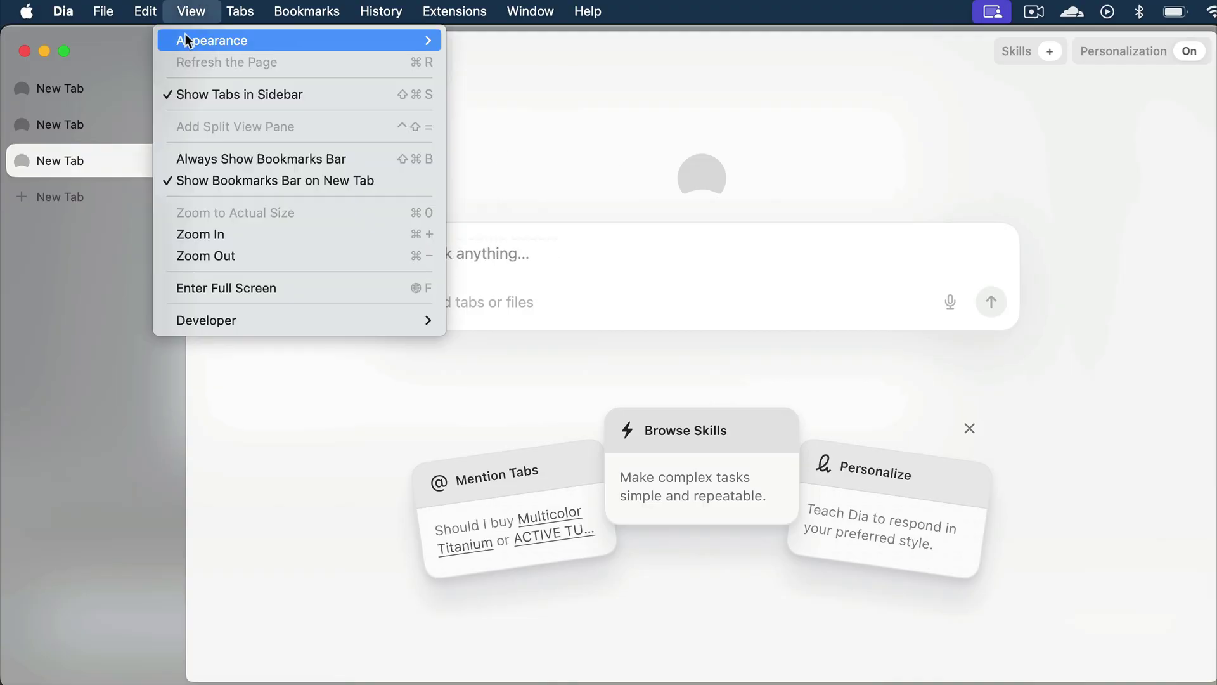
mouse_move(303, 46)
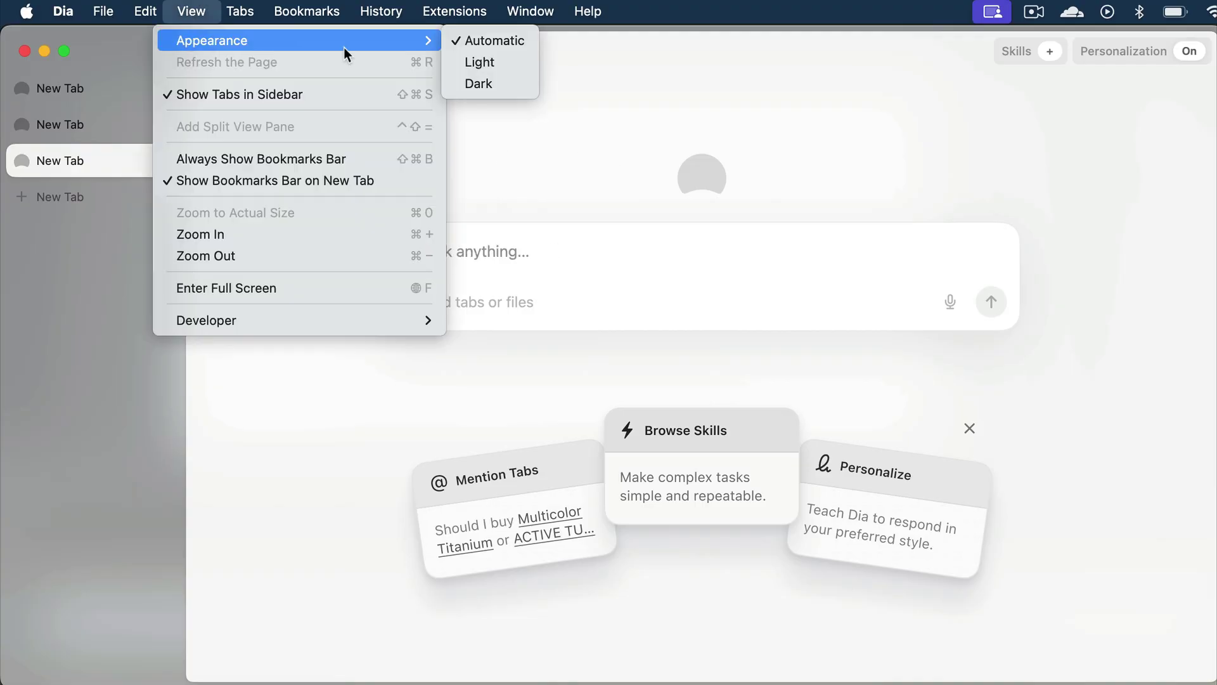
click(486, 81)
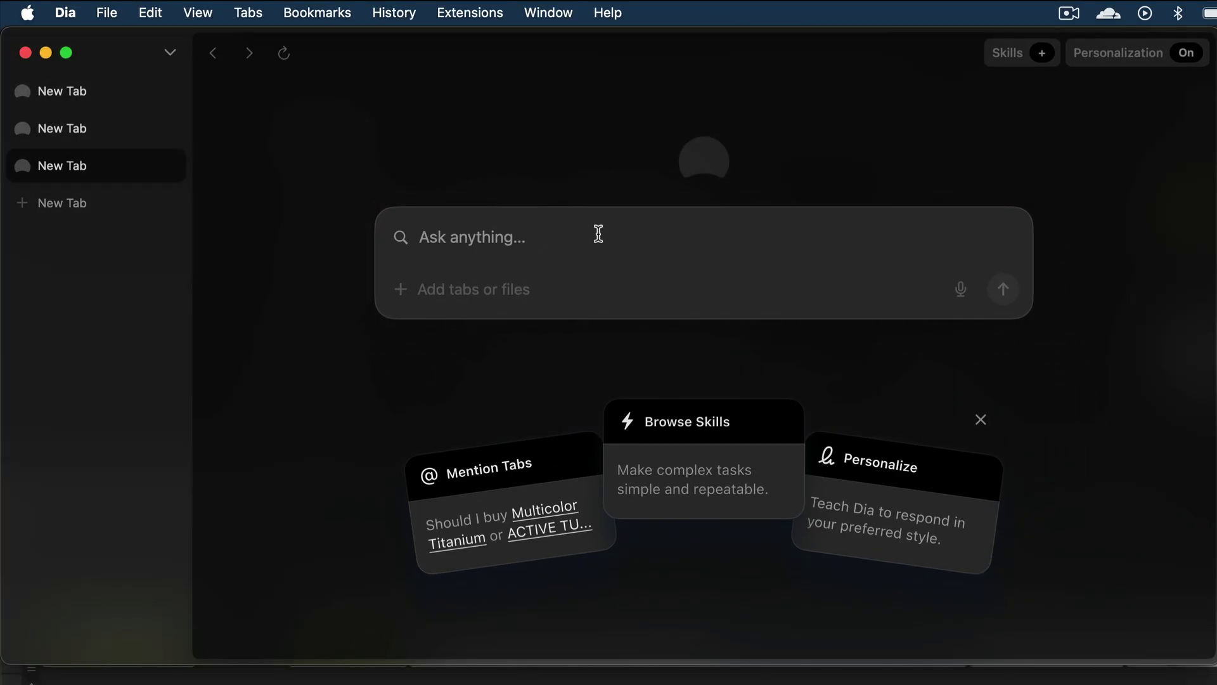
- Ask Dia's Chat about 'google' using the 'google — Chat' suggestion
text(google)
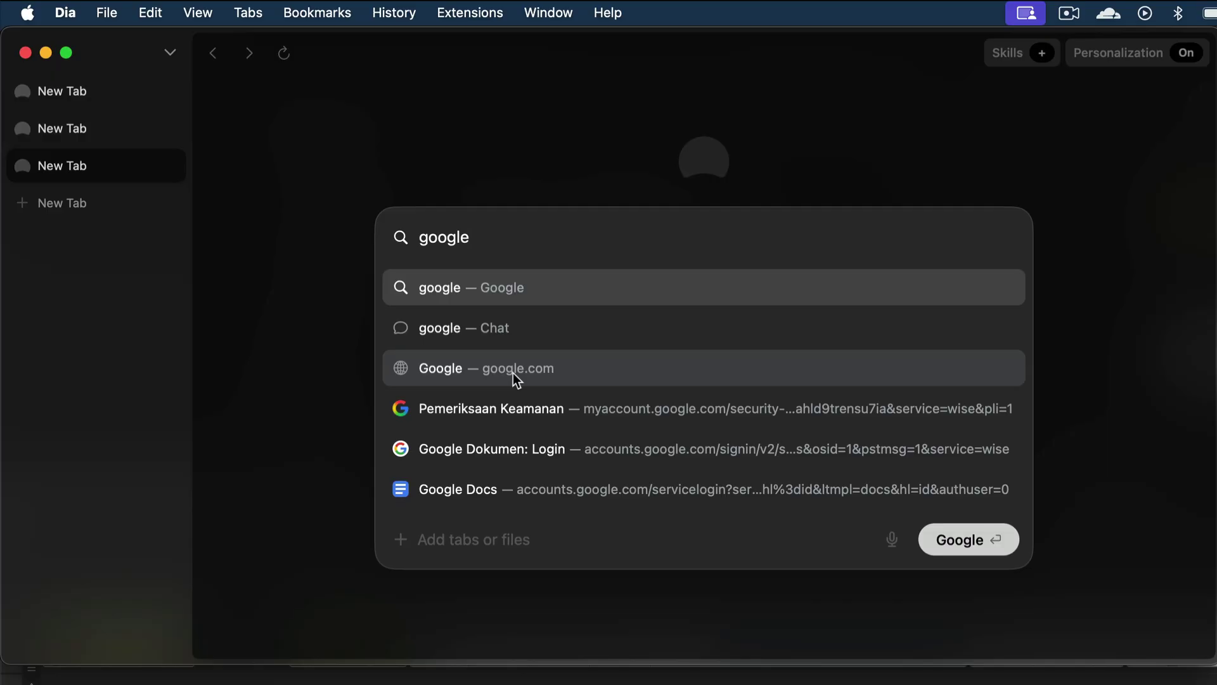
click(504, 333)
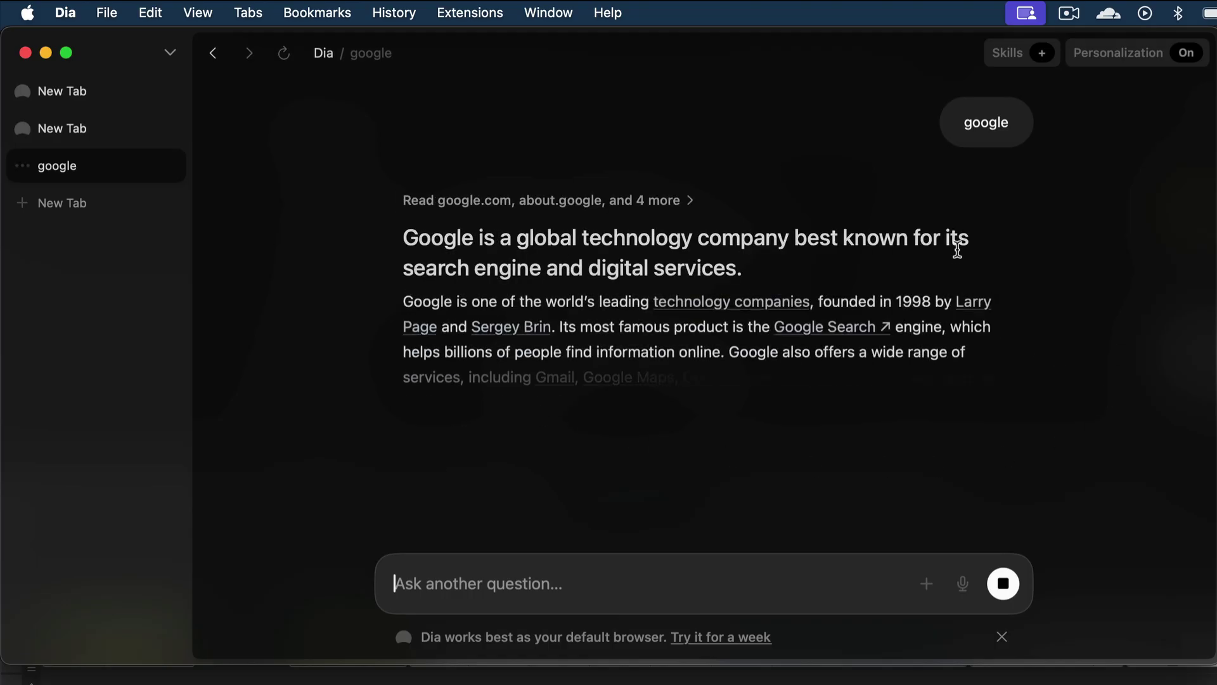
- Retry the google answer with Reasoning, then close the retry menu without retrying again
scroll(888, 266, down, 5)
scroll(877, 265, down, 5)
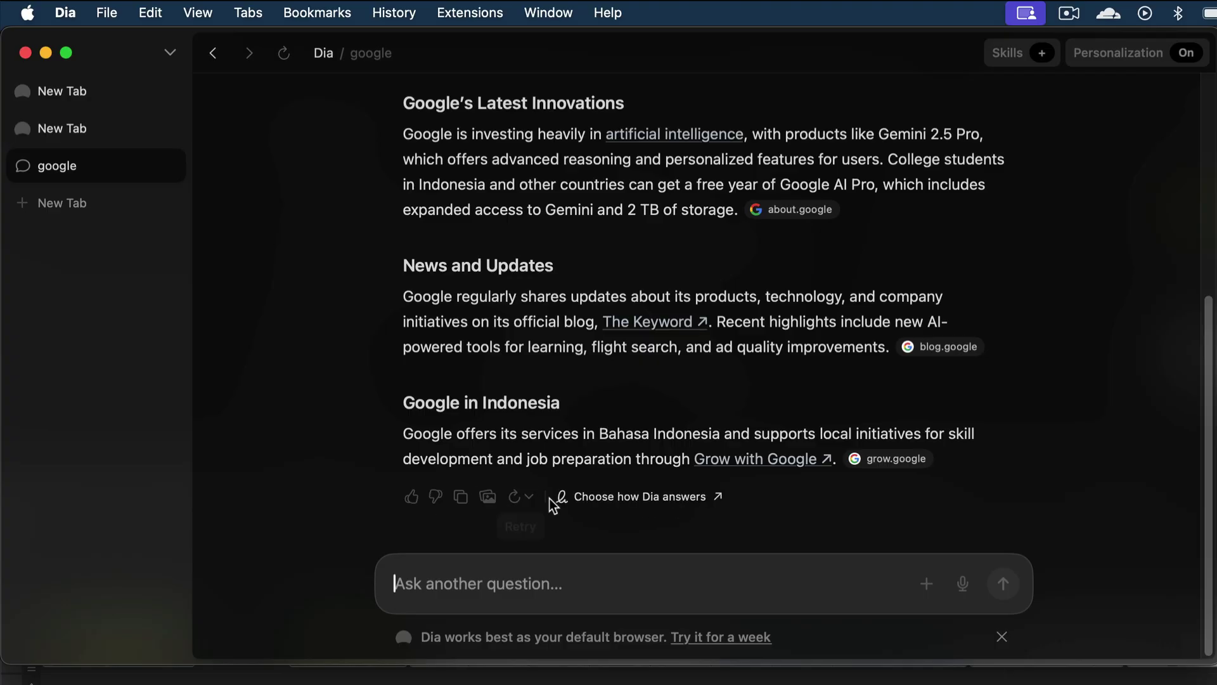
click(528, 497)
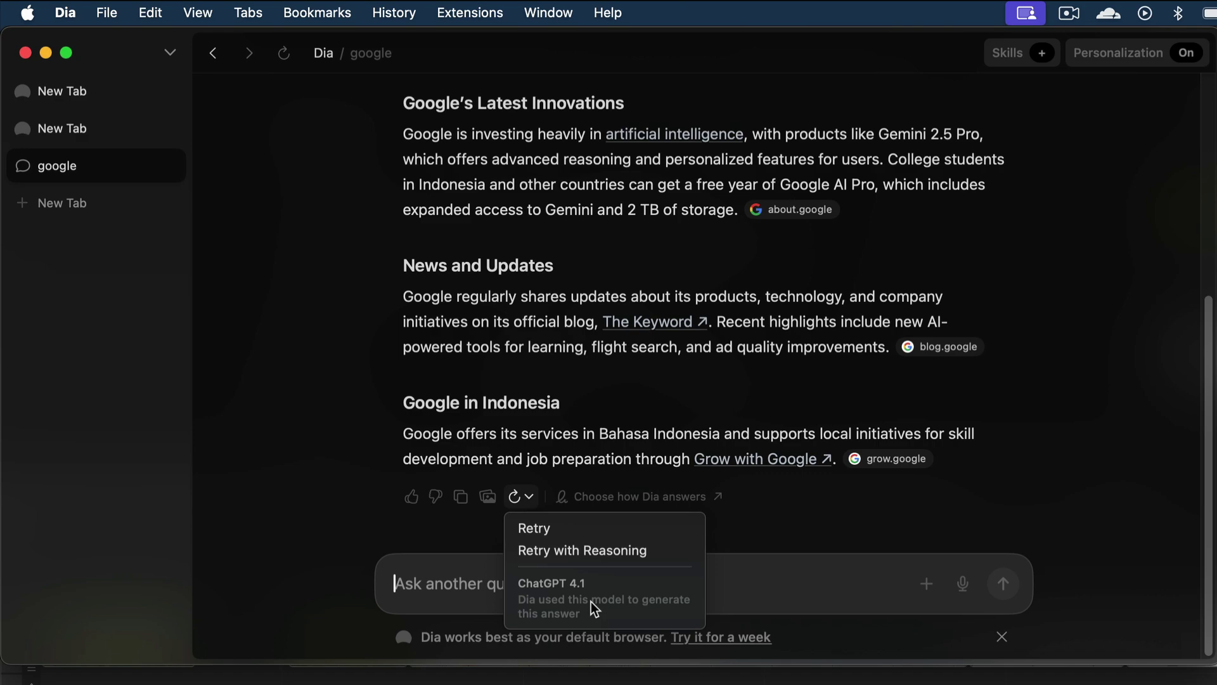
click(586, 551)
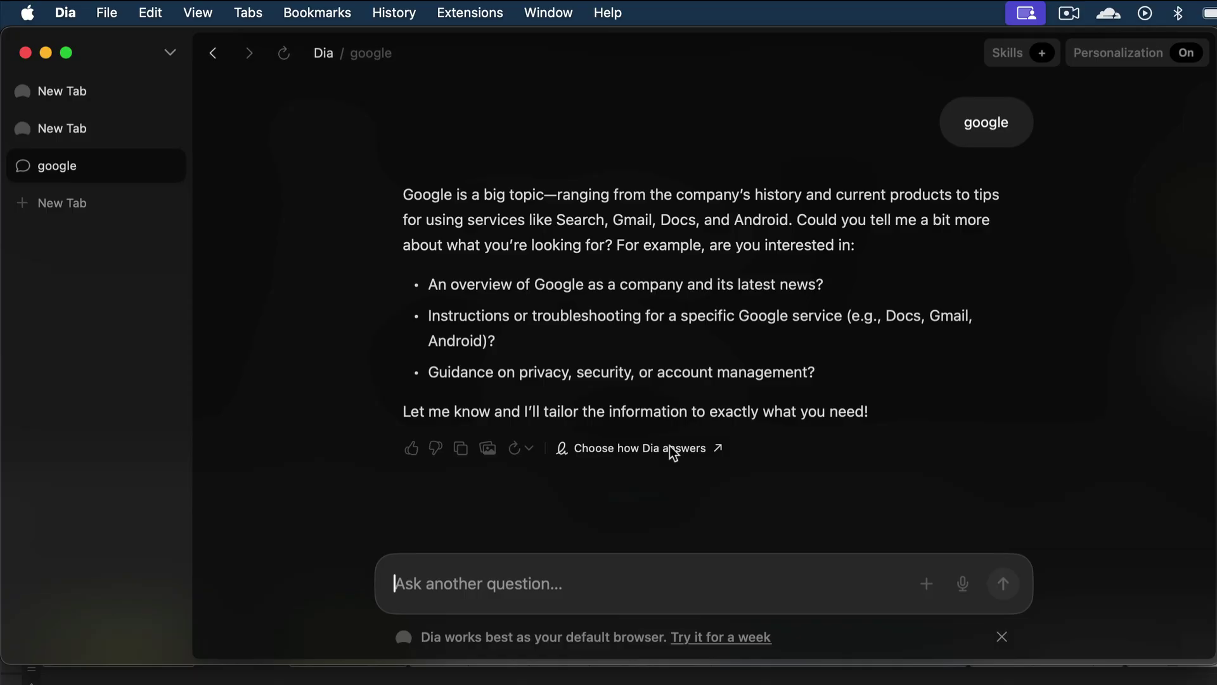
click(529, 449)
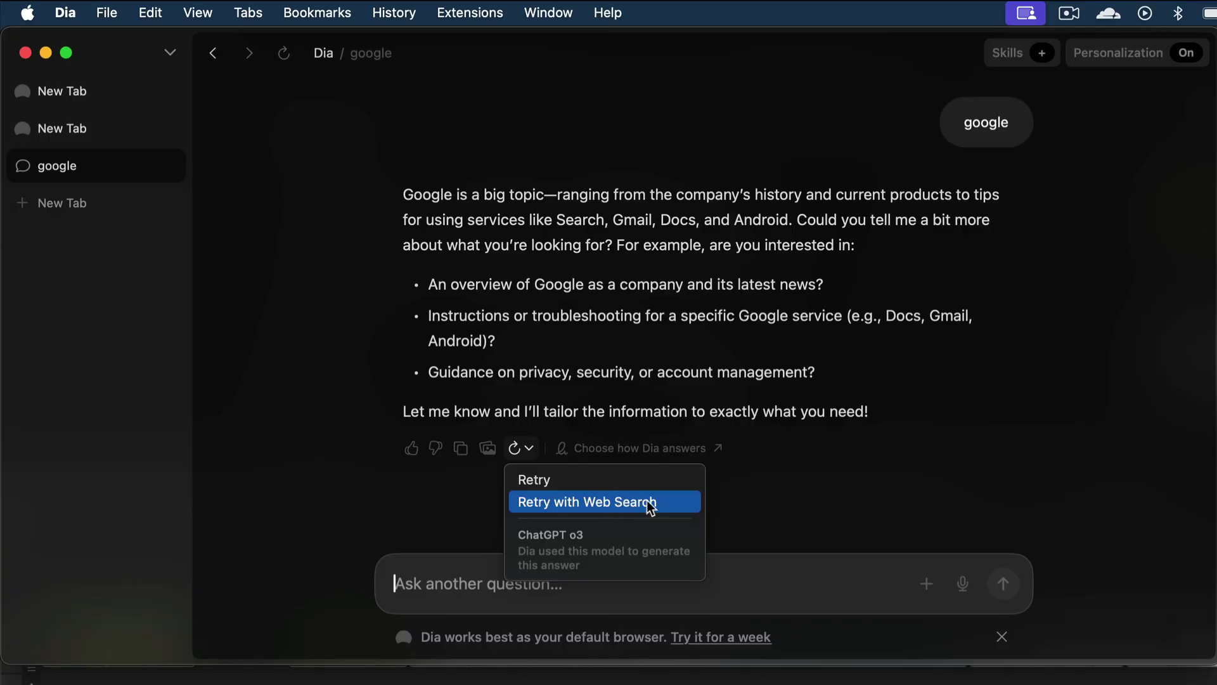
click(835, 494)
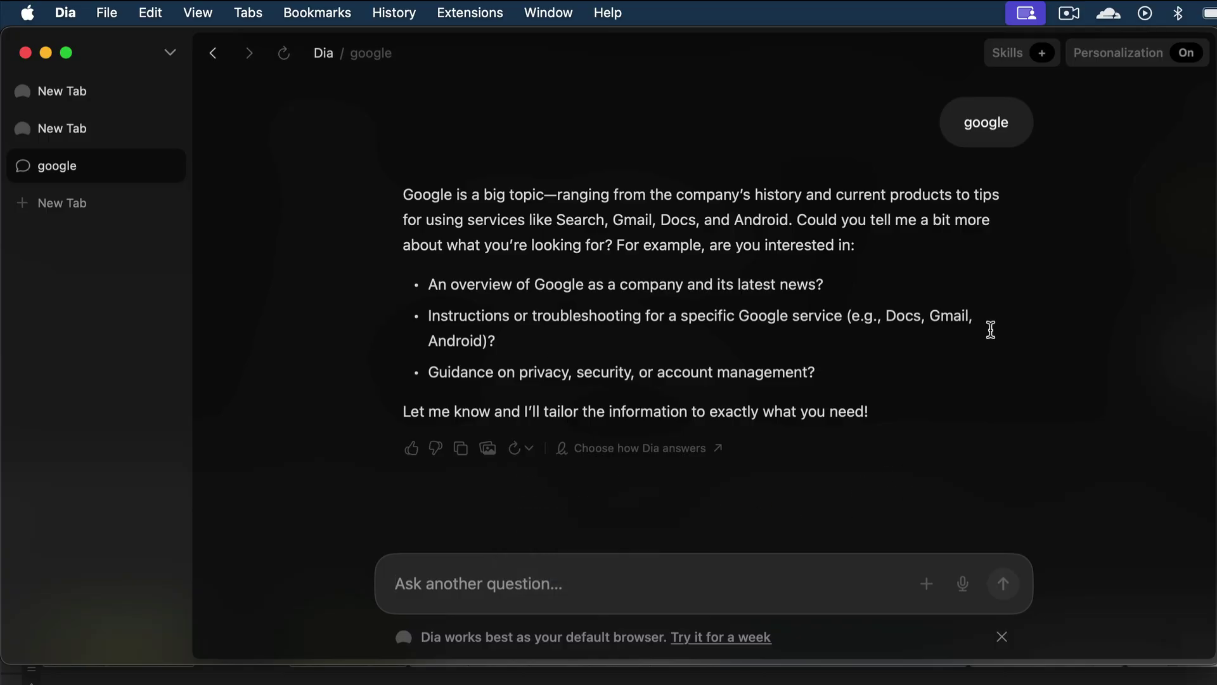
- Run a Google search for 'google docs' in the second tab
click(98, 127)
text(google docs)
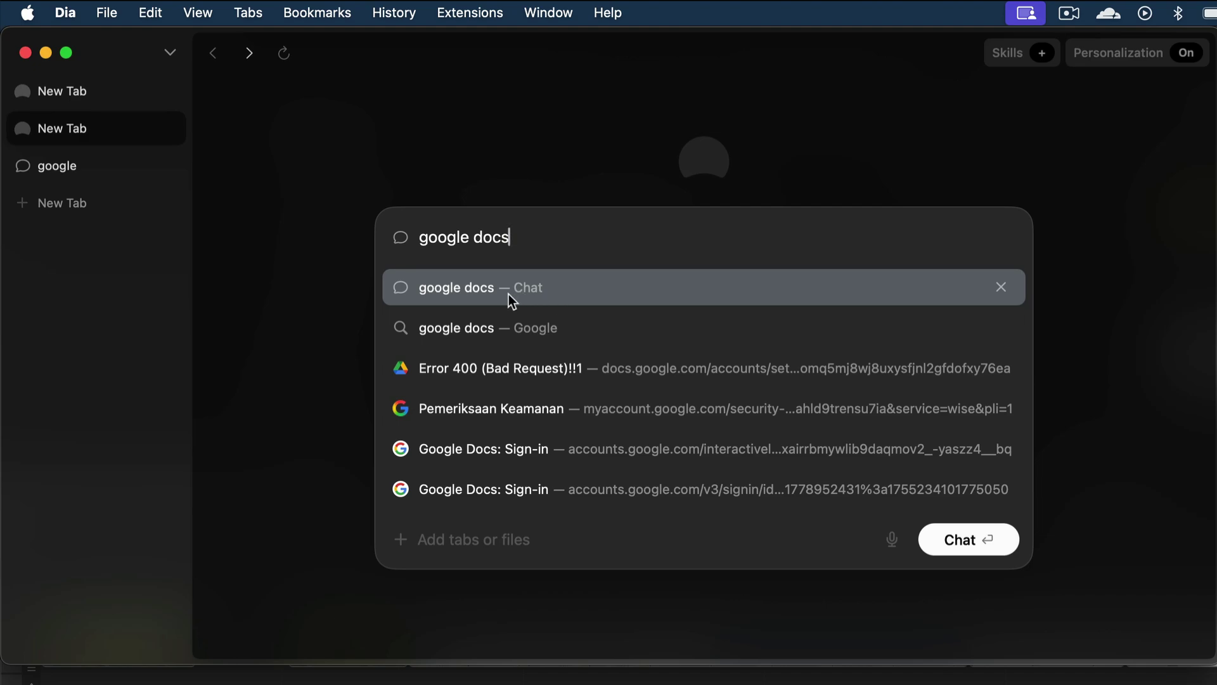
click(581, 330)
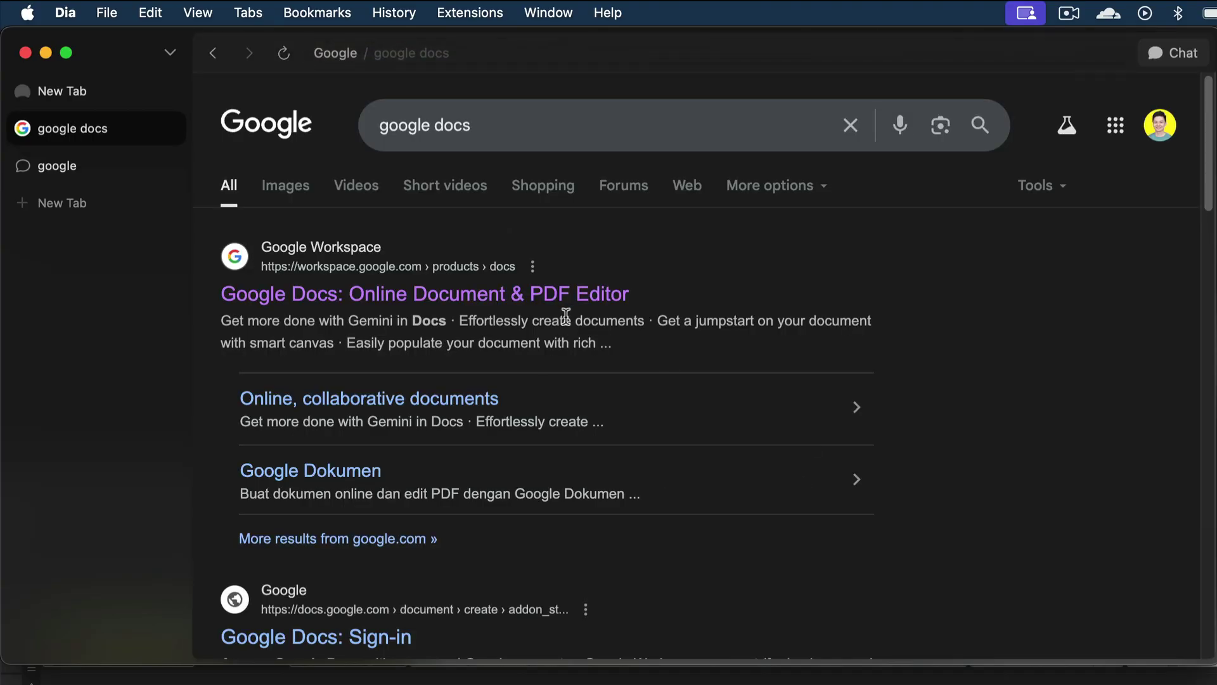
- Go into Google Docs and open the Trump Tariffs and Trade War document
click(506, 290)
click(1140, 102)
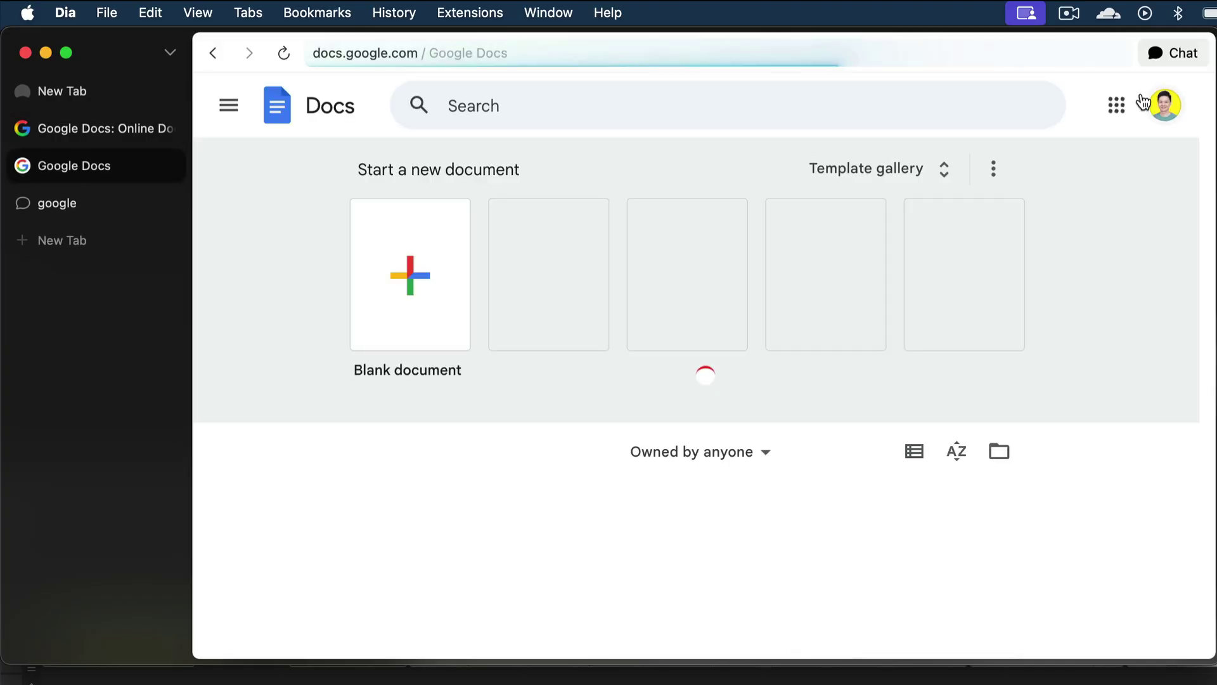
scroll(566, 265, down, 3)
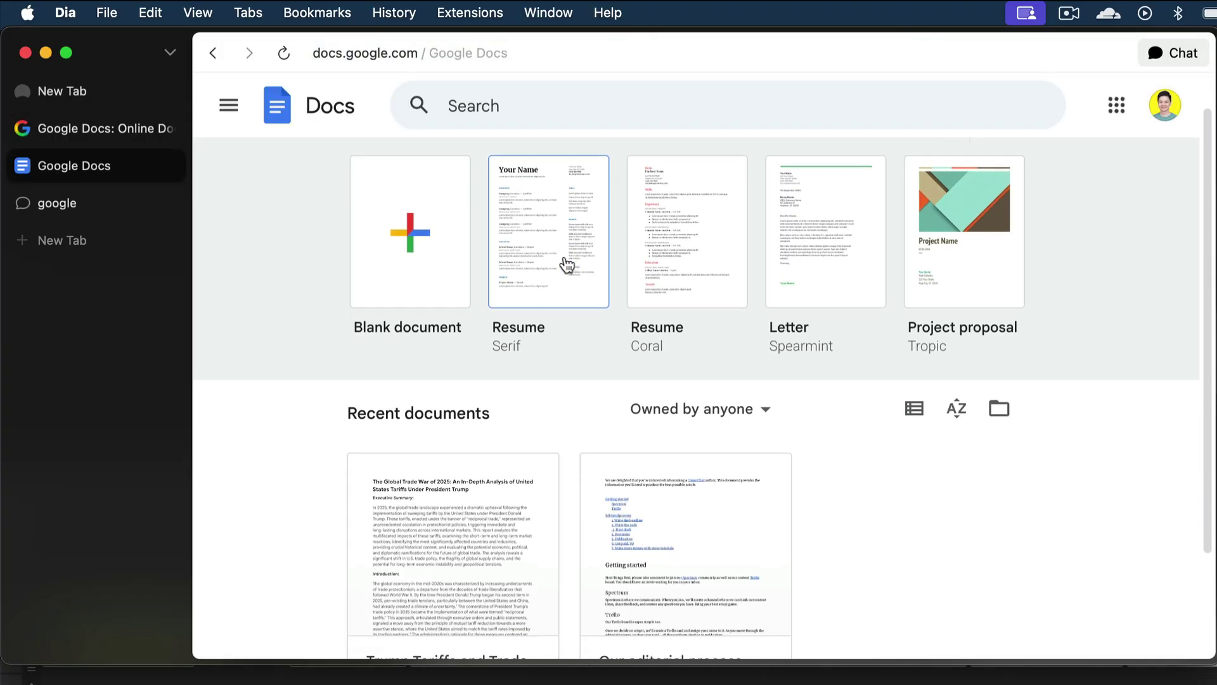
click(433, 466)
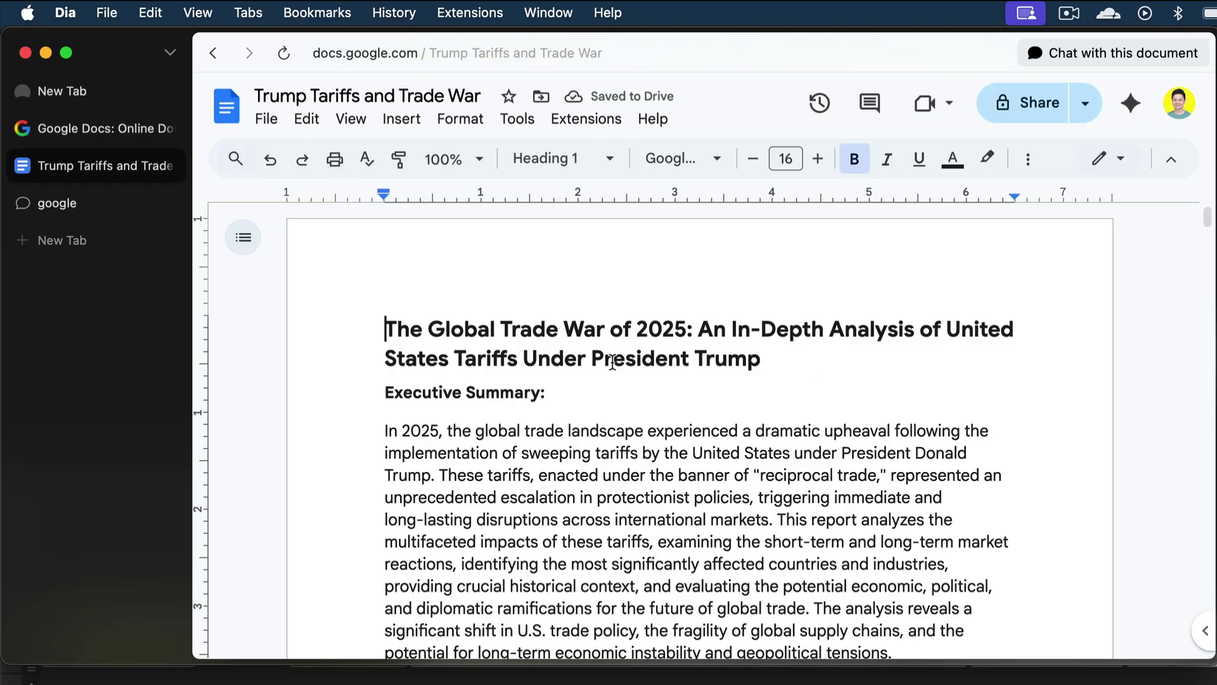
- Start a Dia chat about the open document
scroll(579, 356, down, 2)
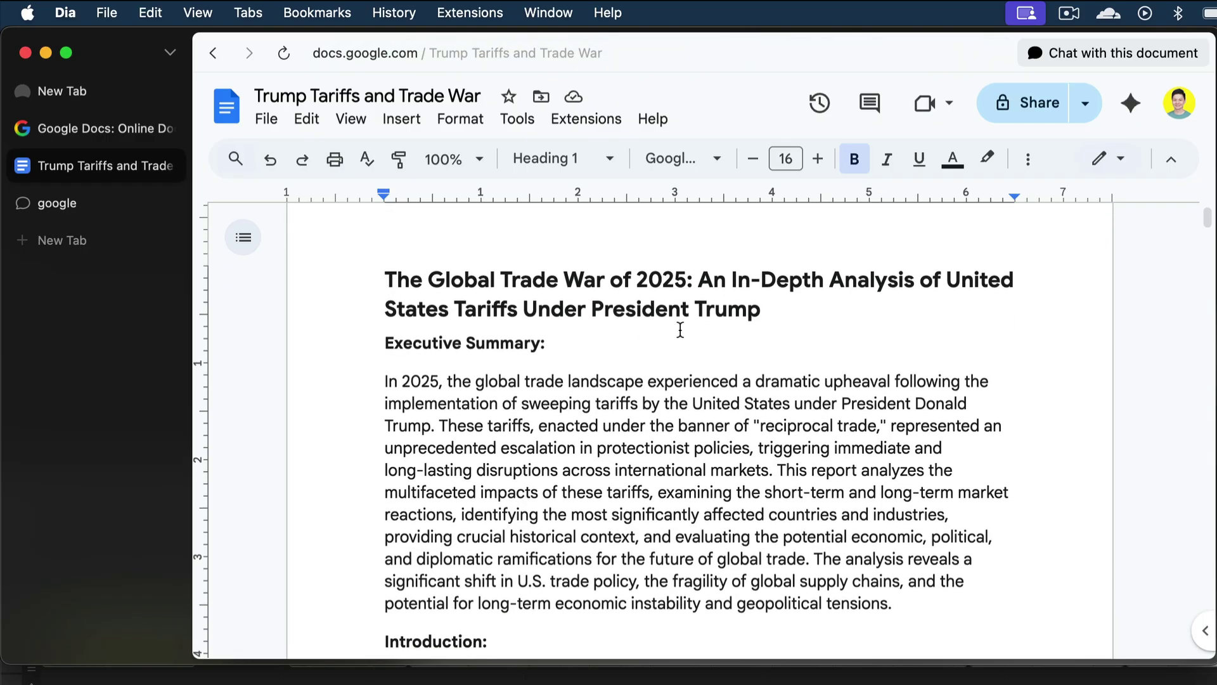
scroll(729, 337, down, 1)
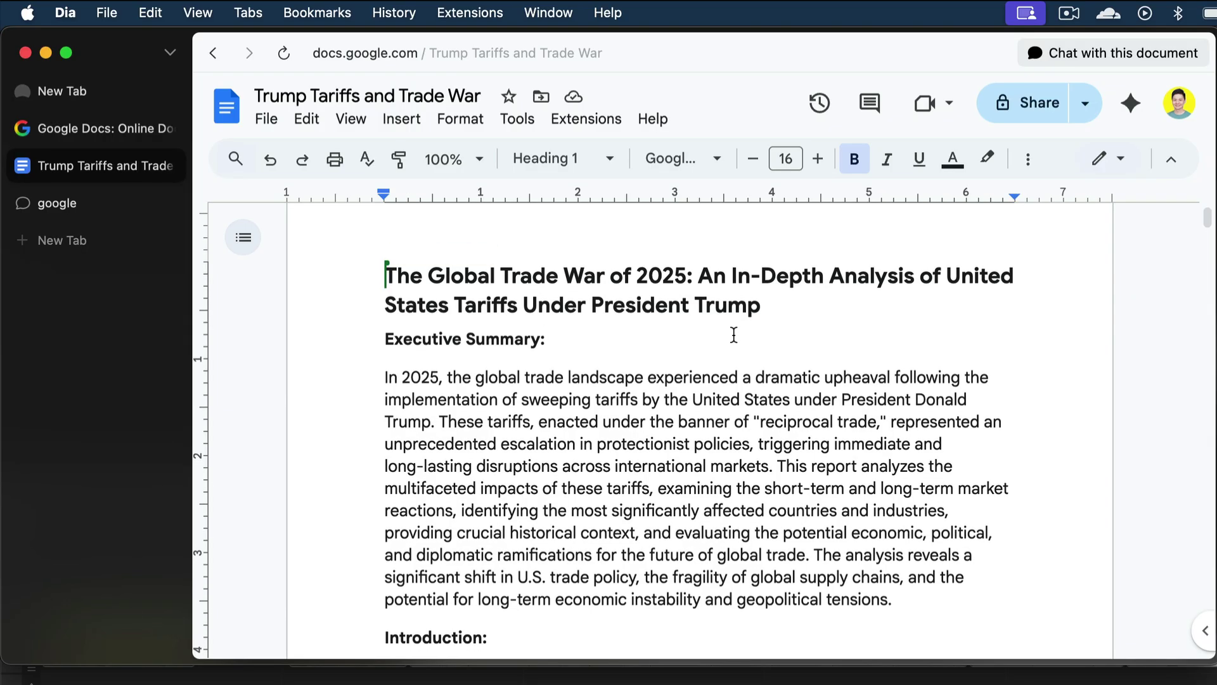
click(1106, 52)
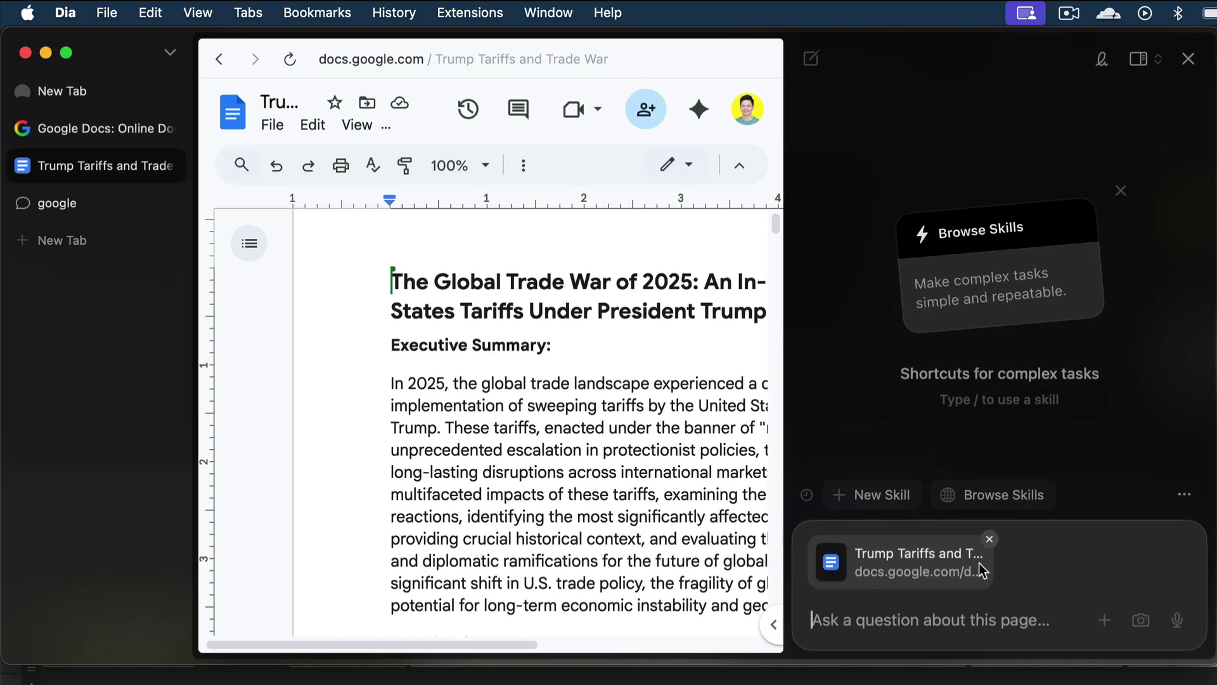
- Attach the Executive Summary paragraph as selected text and remove the whole-document chip
scroll(373, 393, down, 2)
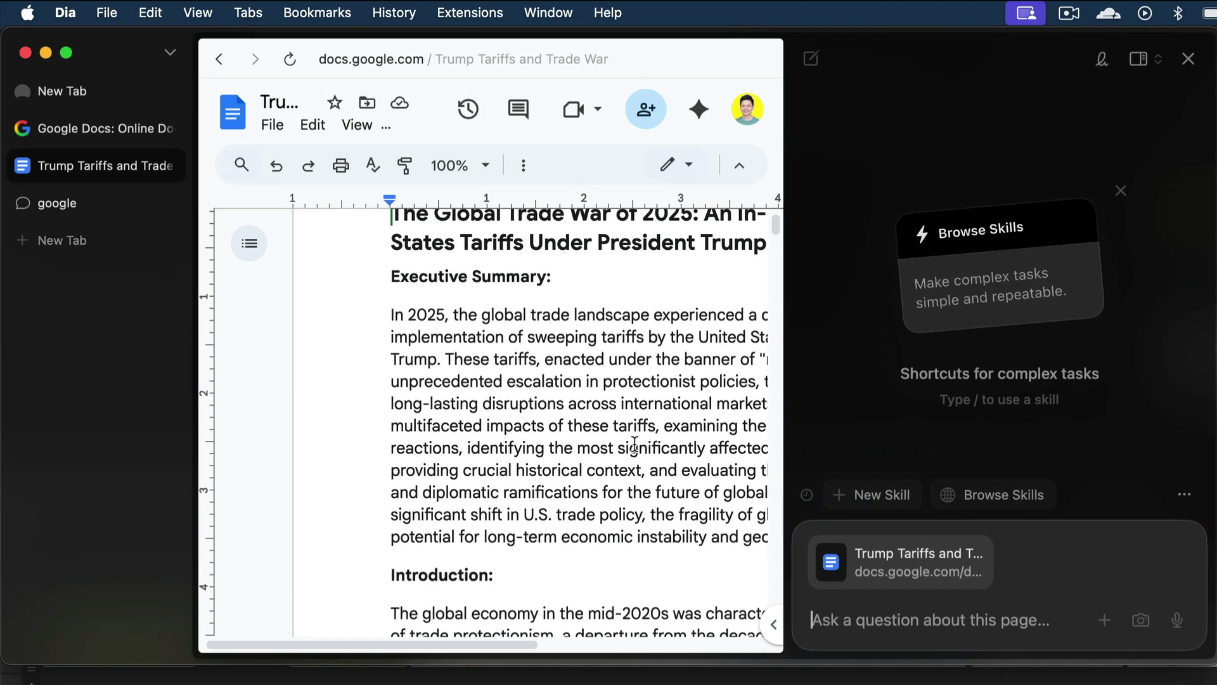
scroll(393, 320, down, 5)
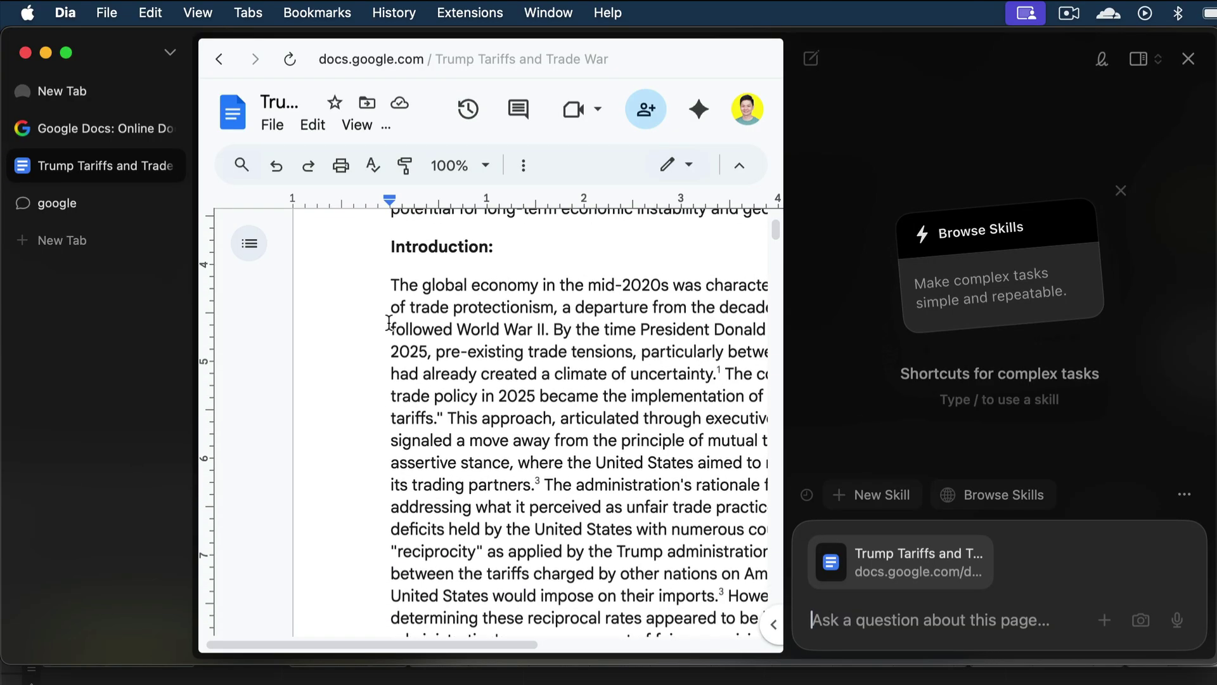
scroll(393, 320, up, 6)
scroll(389, 322, down, 5)
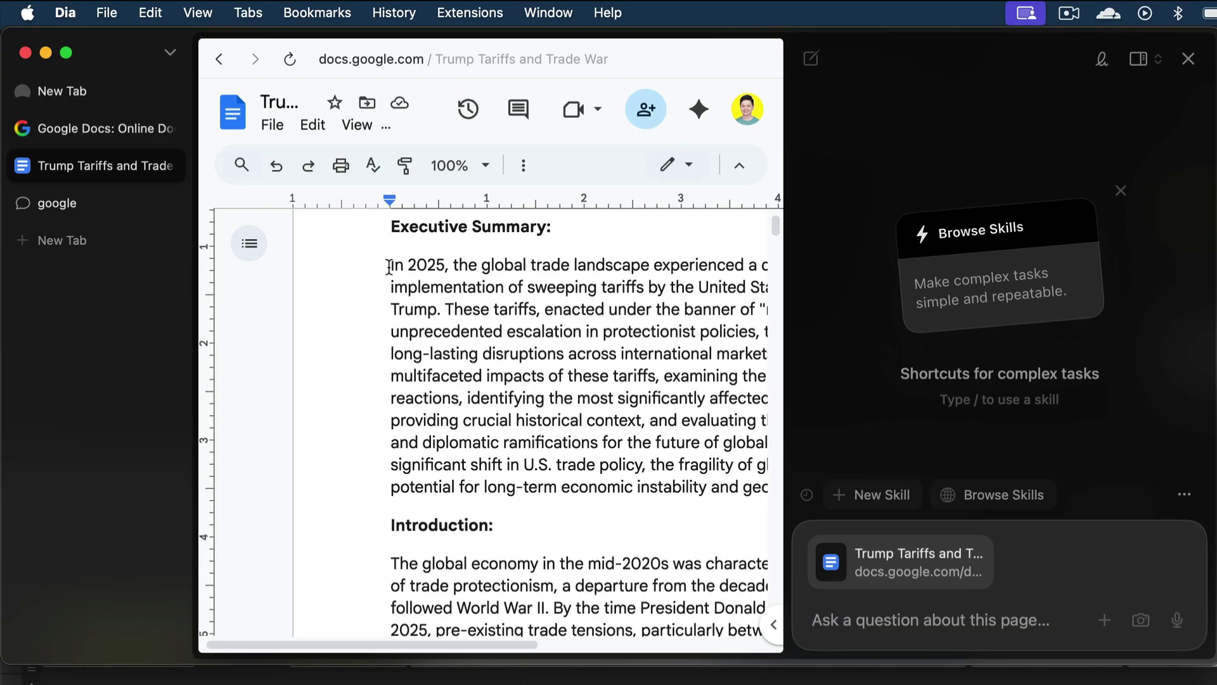
drag(391, 266, 719, 491)
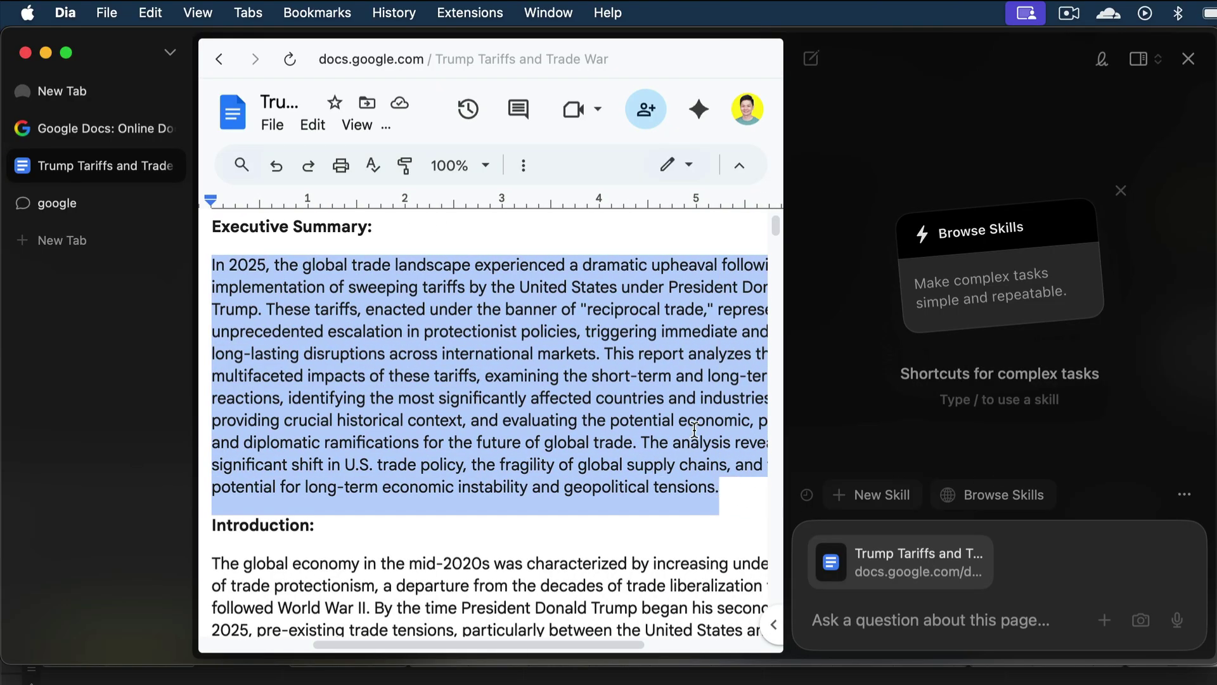
key(super+c)
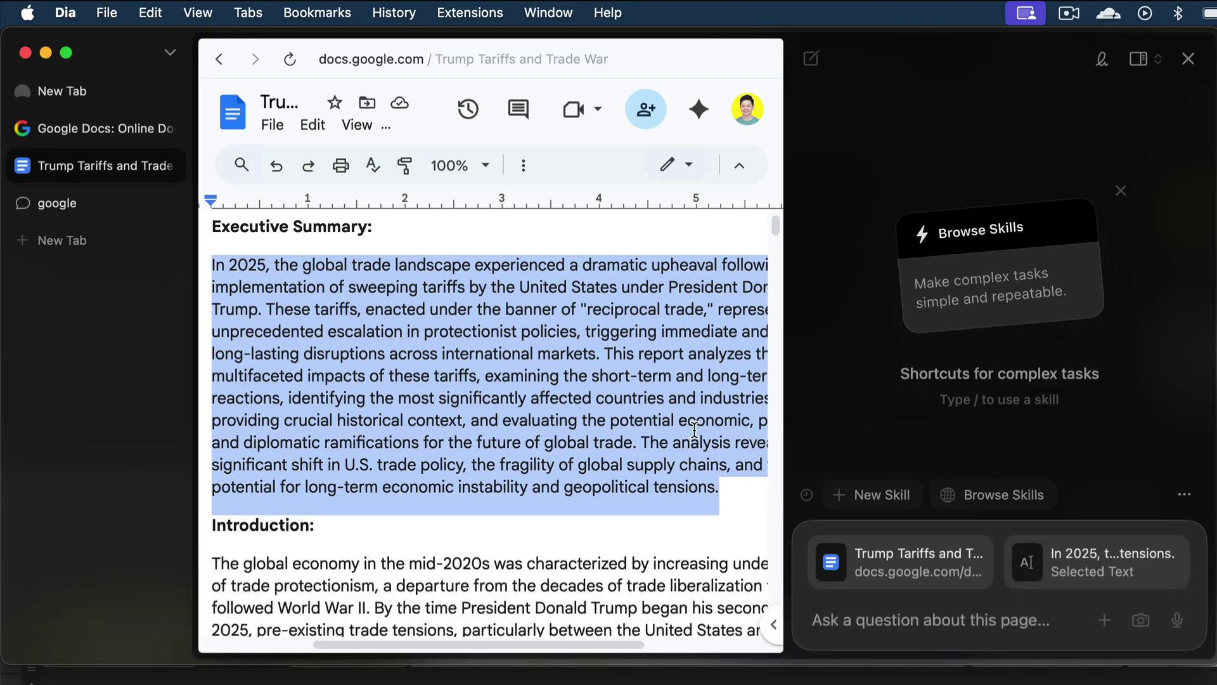
mouse_move(1068, 579)
click(989, 539)
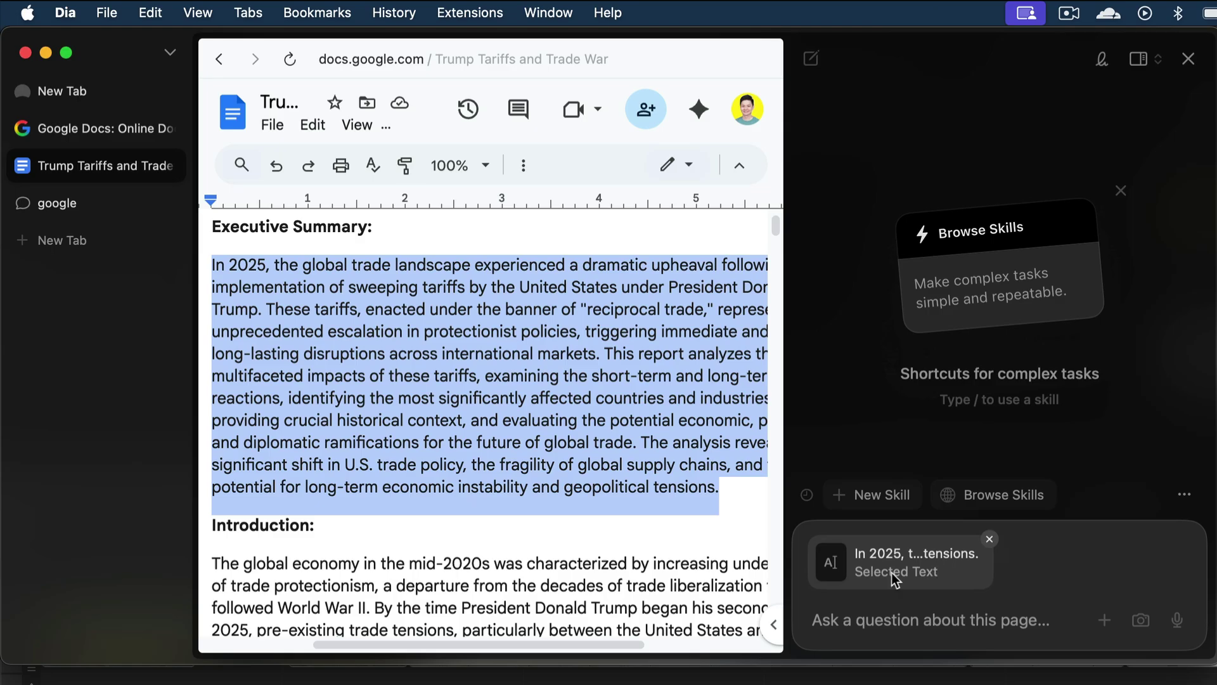
- Have the assistant make the Executive Summary more concise and replace the original paragraph with it
click(934, 618)
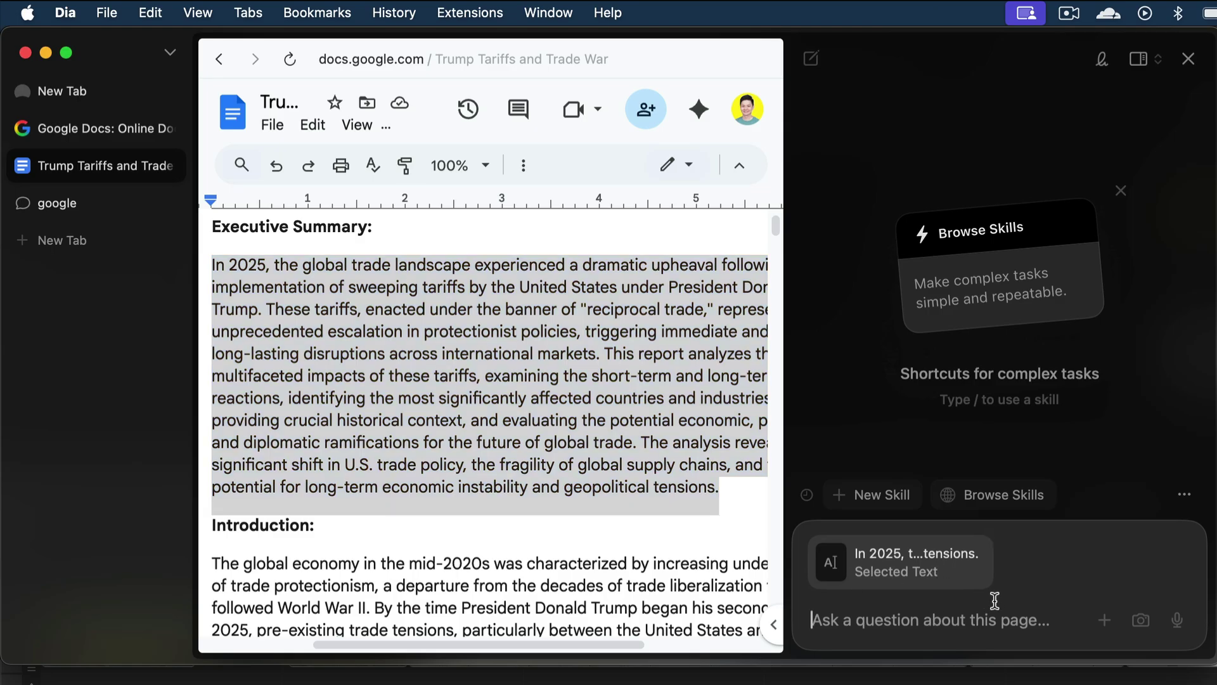
text(Make the summary more confident)
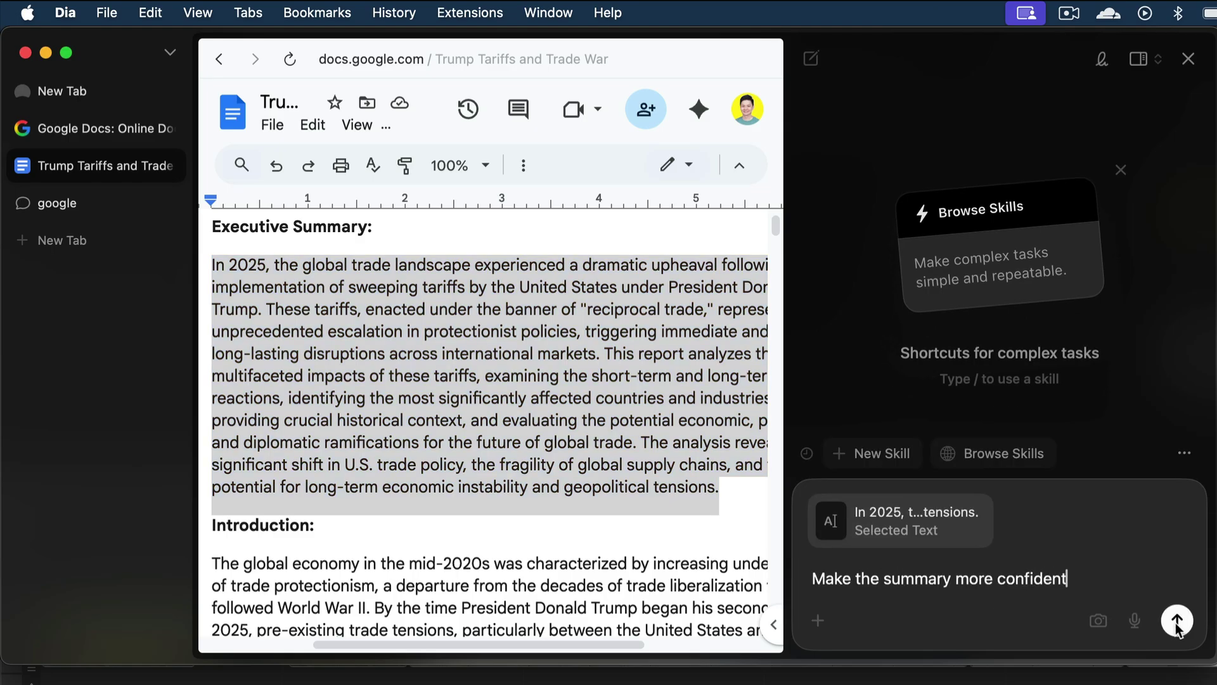
click(1177, 621)
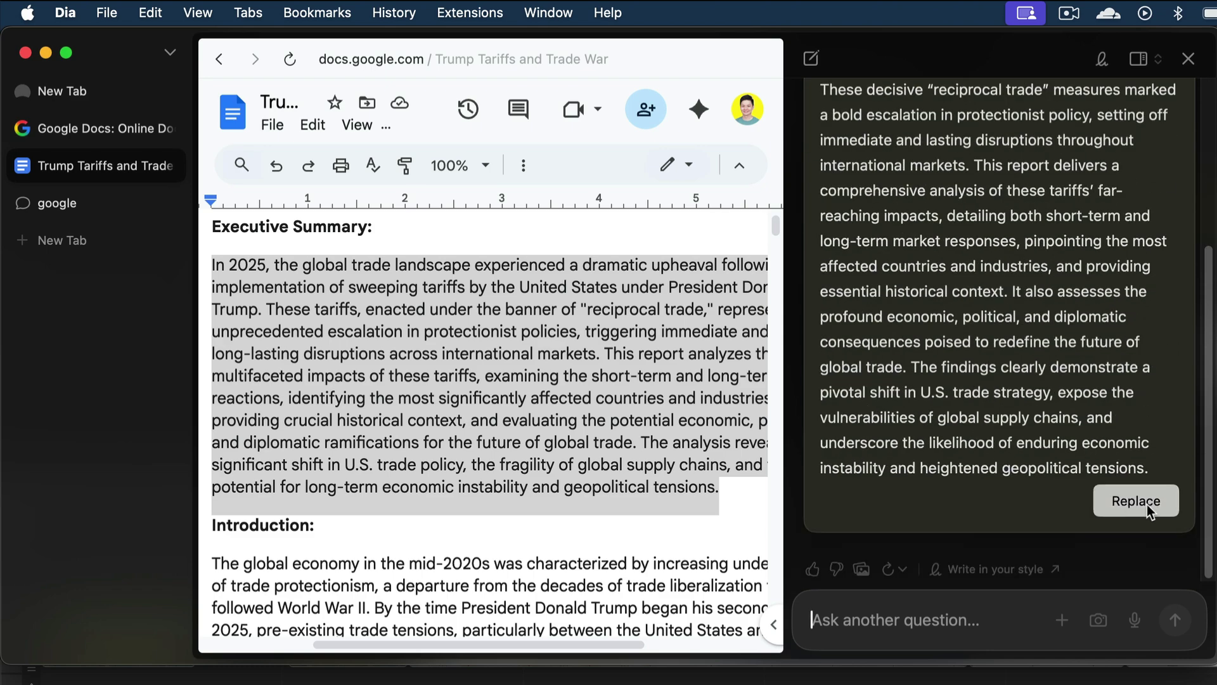
click(1135, 501)
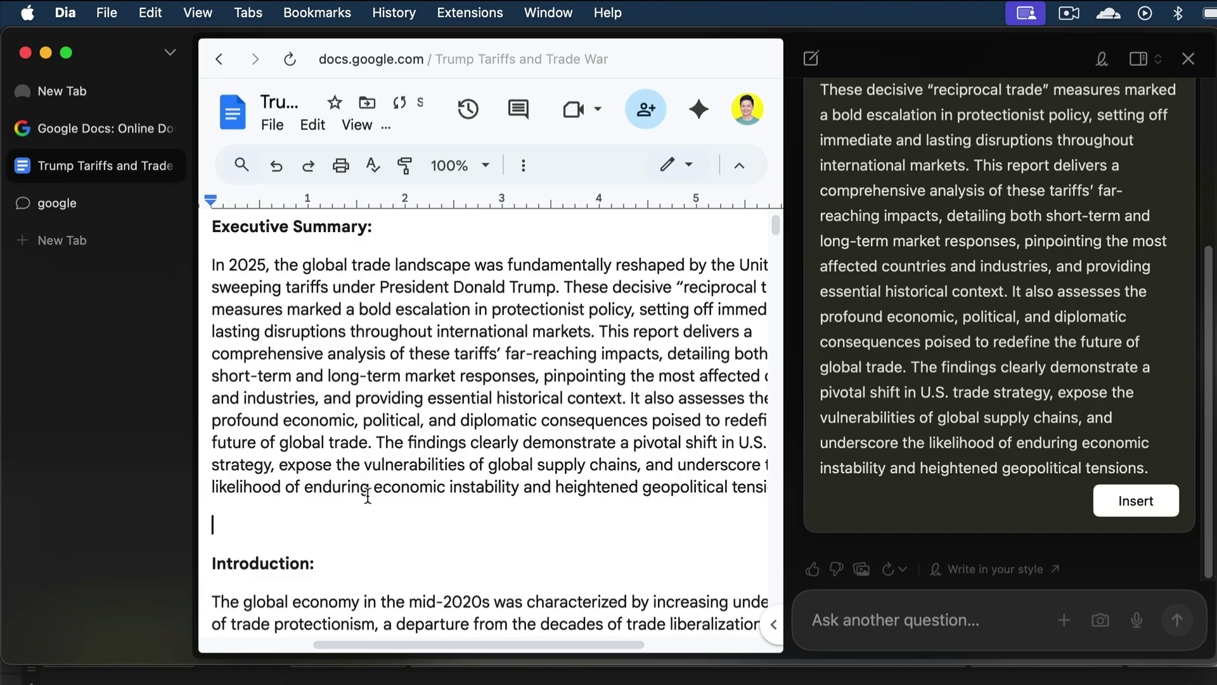
drag(701, 501, 270, 229)
click(743, 517)
- In the new tab, ask for a Minesweeper game in neon style colors with cool animations
click(91, 90)
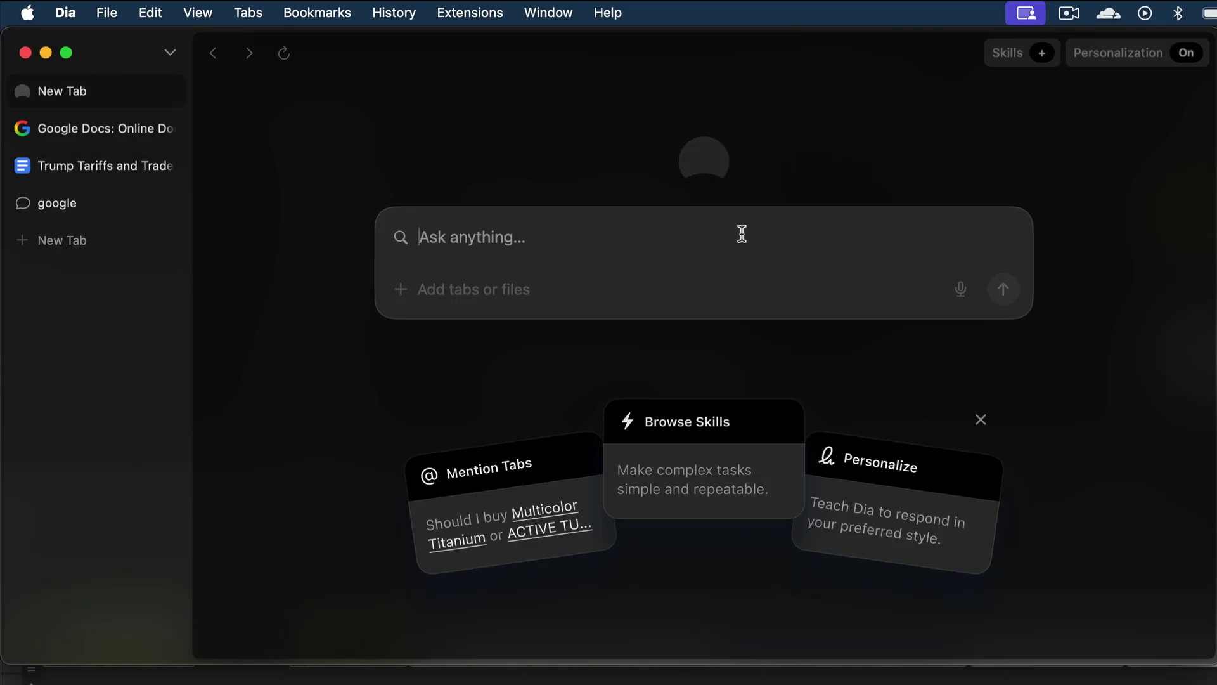
text(cr)
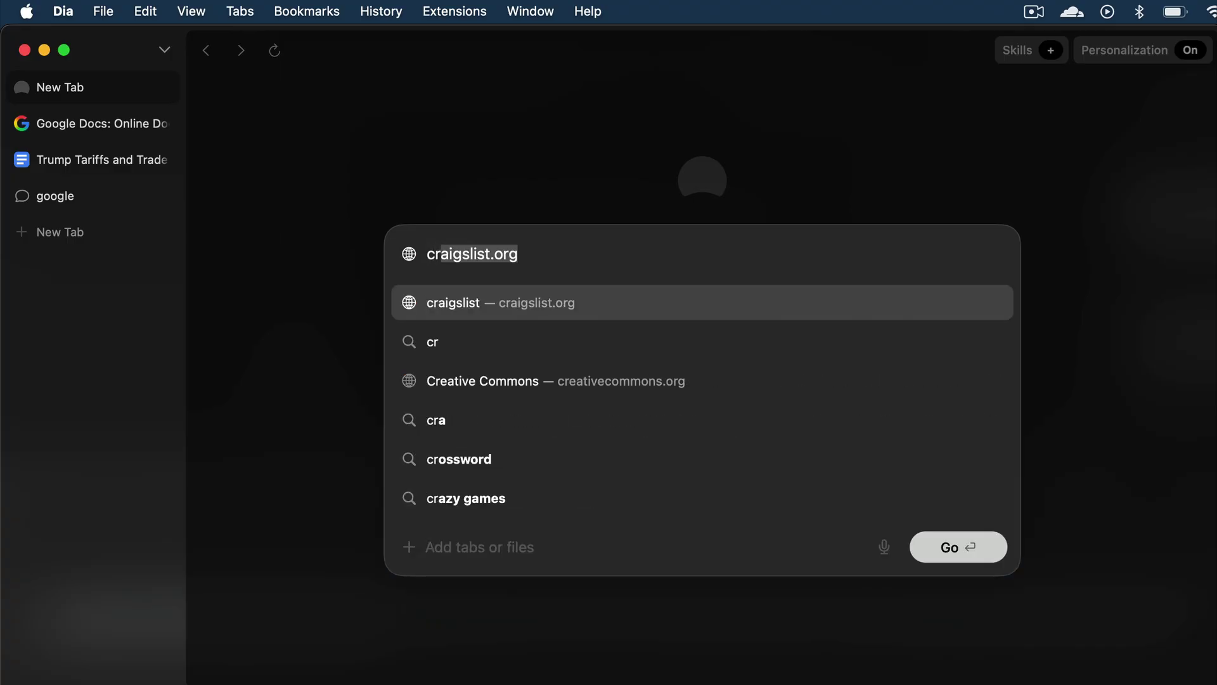
text(eate a minesw)
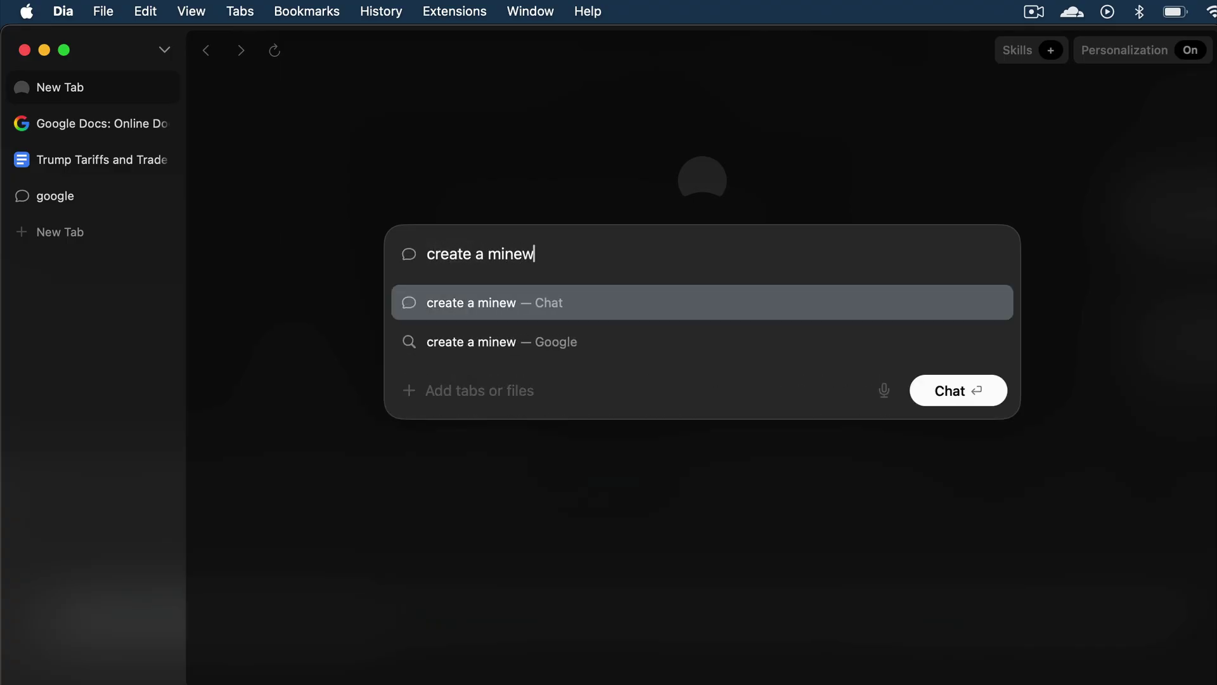
key(BackSpace)
text(sweeper game in neon style color and cool animations)
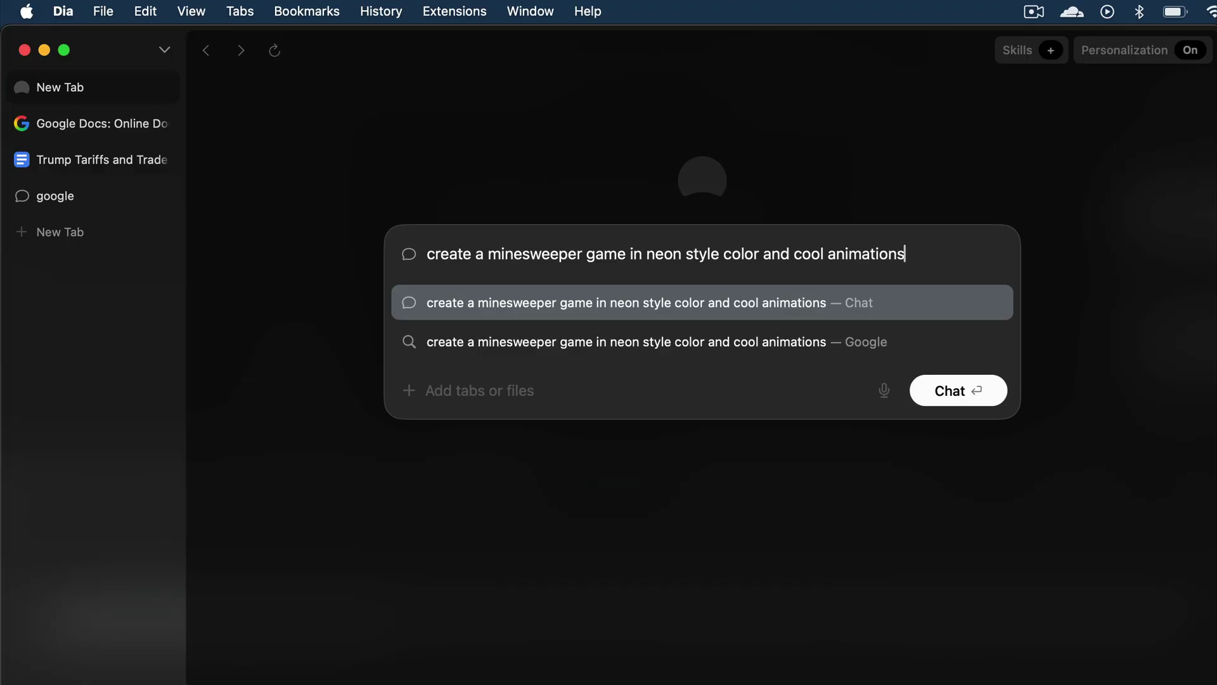
key(Return)
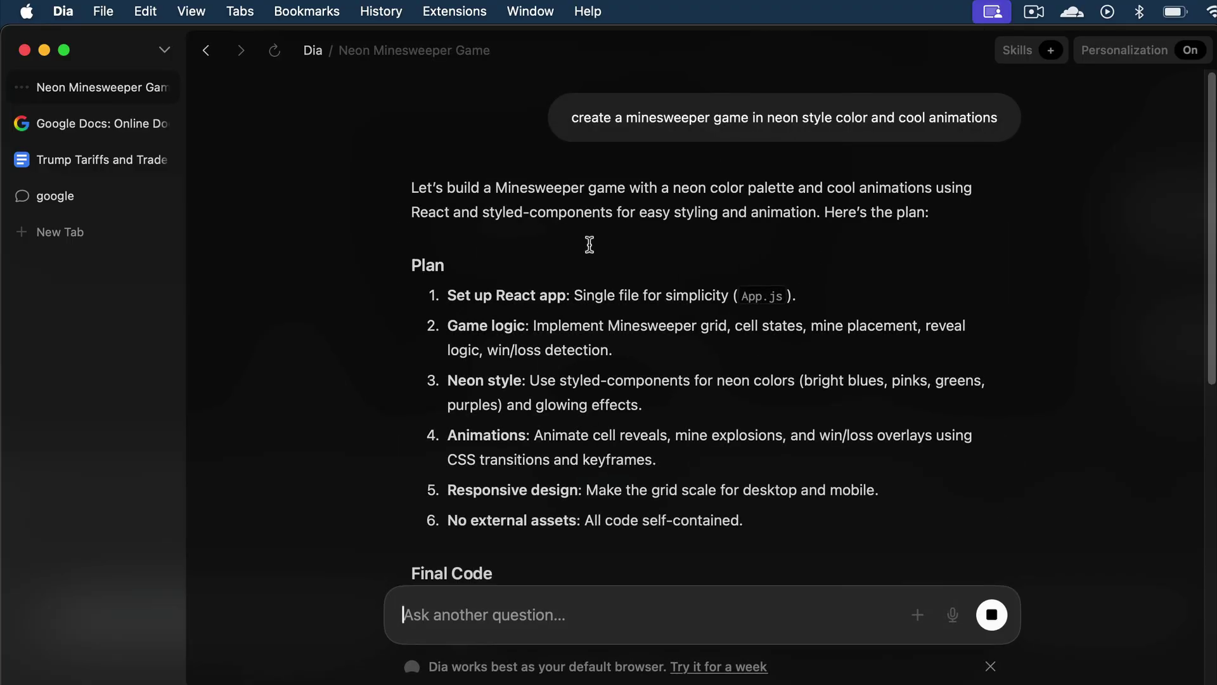
- Scroll the Minesweeper answer from its run instructions back up to the original prompt and plan
scroll(648, 292, down, 1)
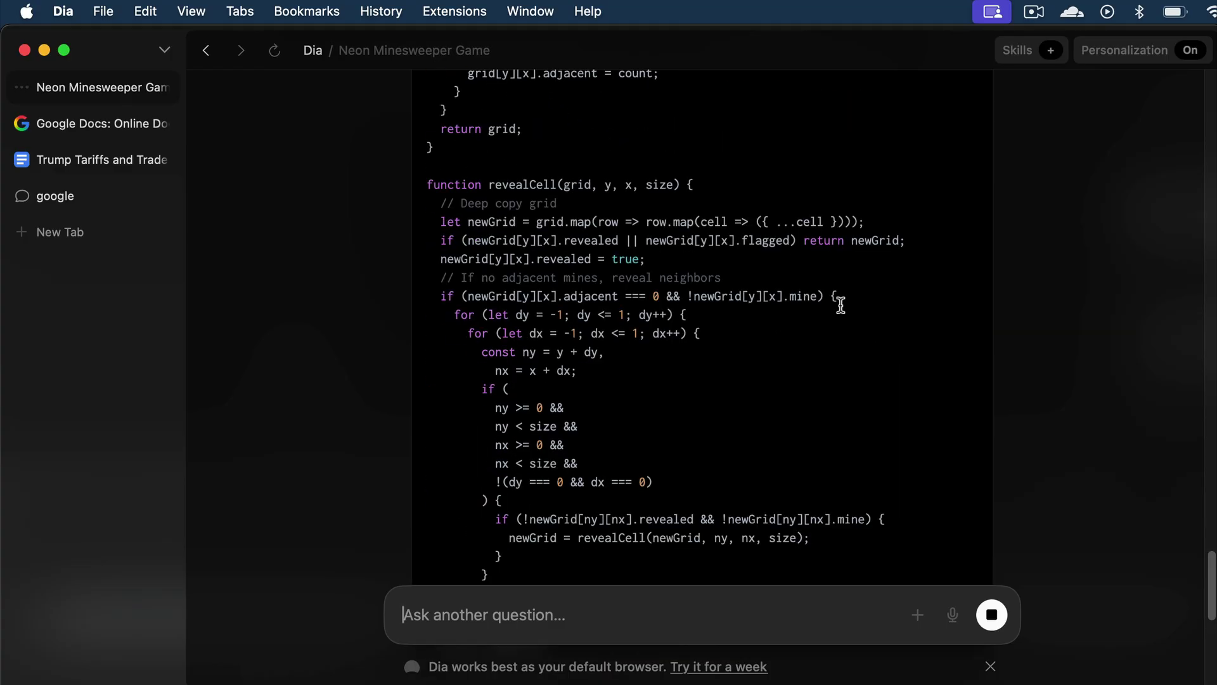
scroll(841, 306, up, 10)
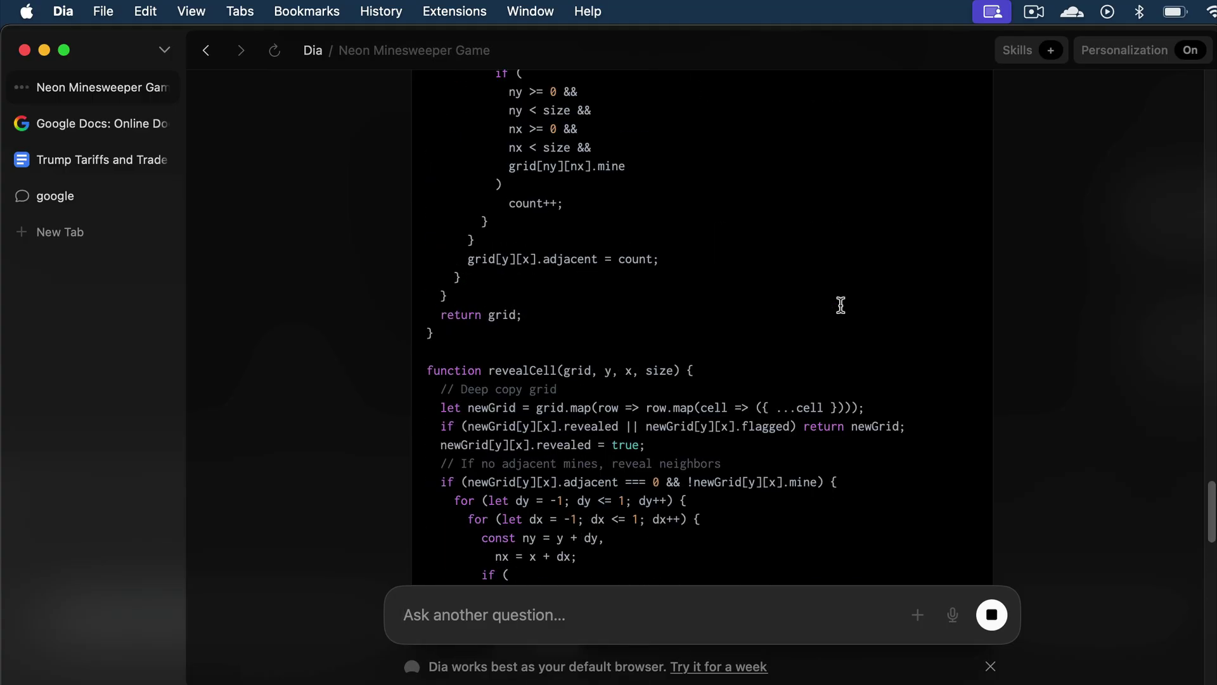
scroll(841, 305, up, 5)
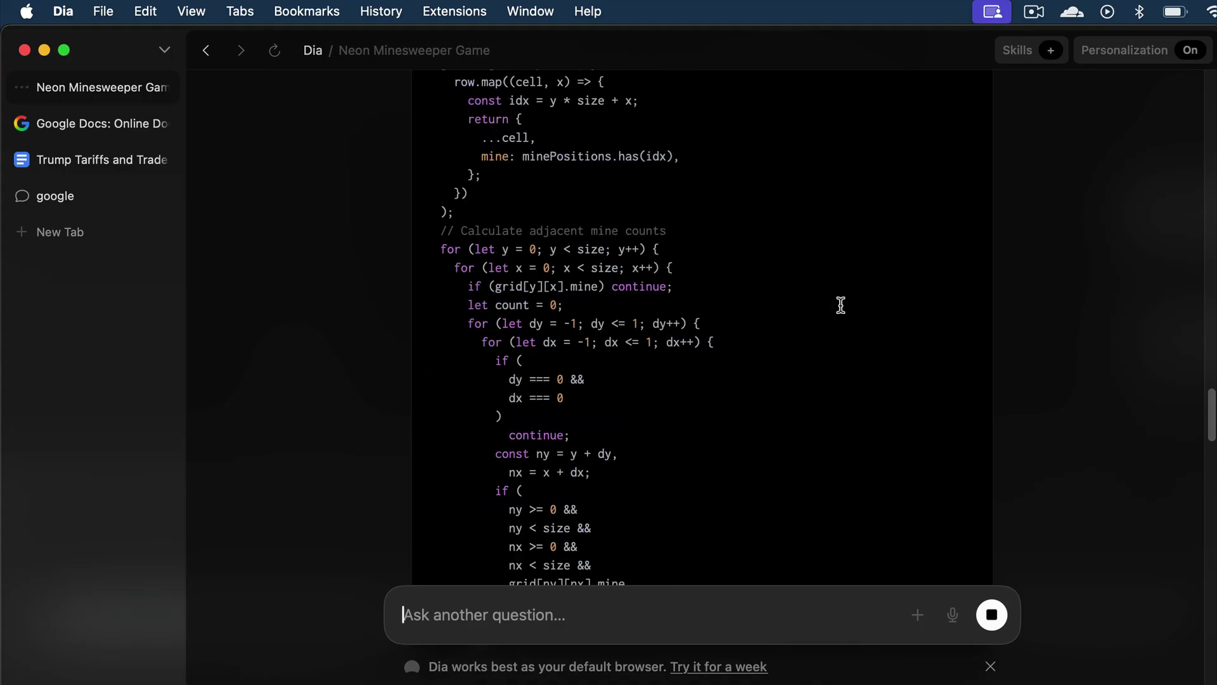
scroll(840, 306, up, 20)
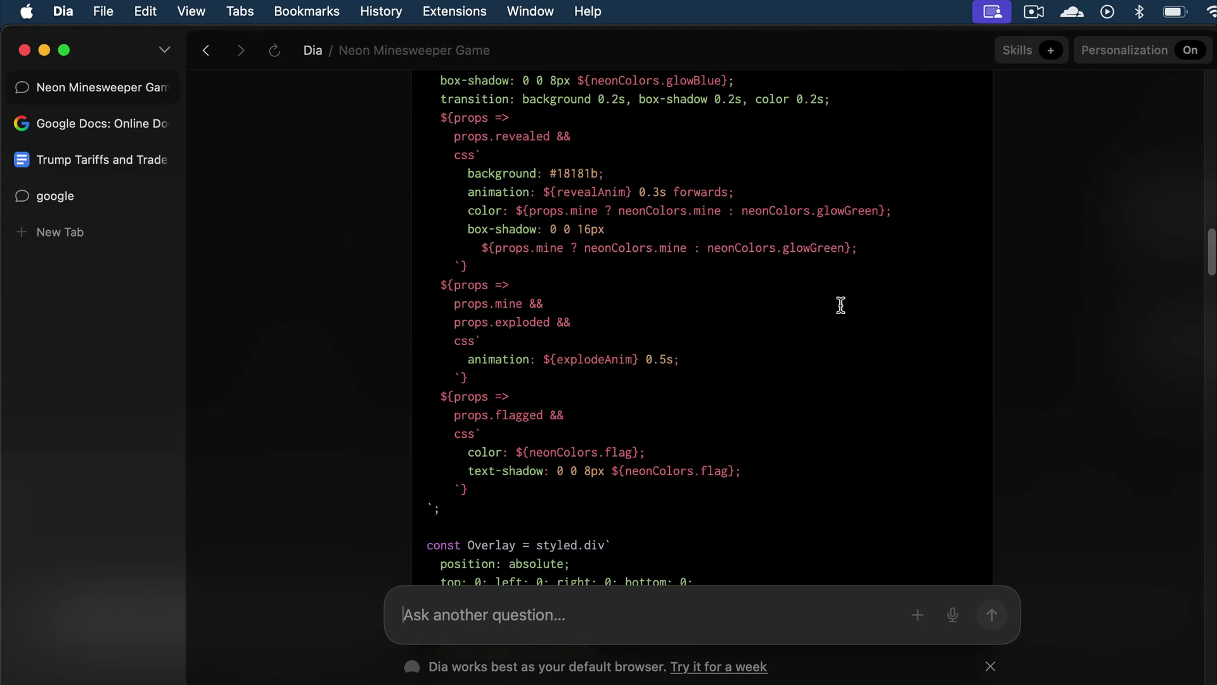
scroll(841, 306, up, 20)
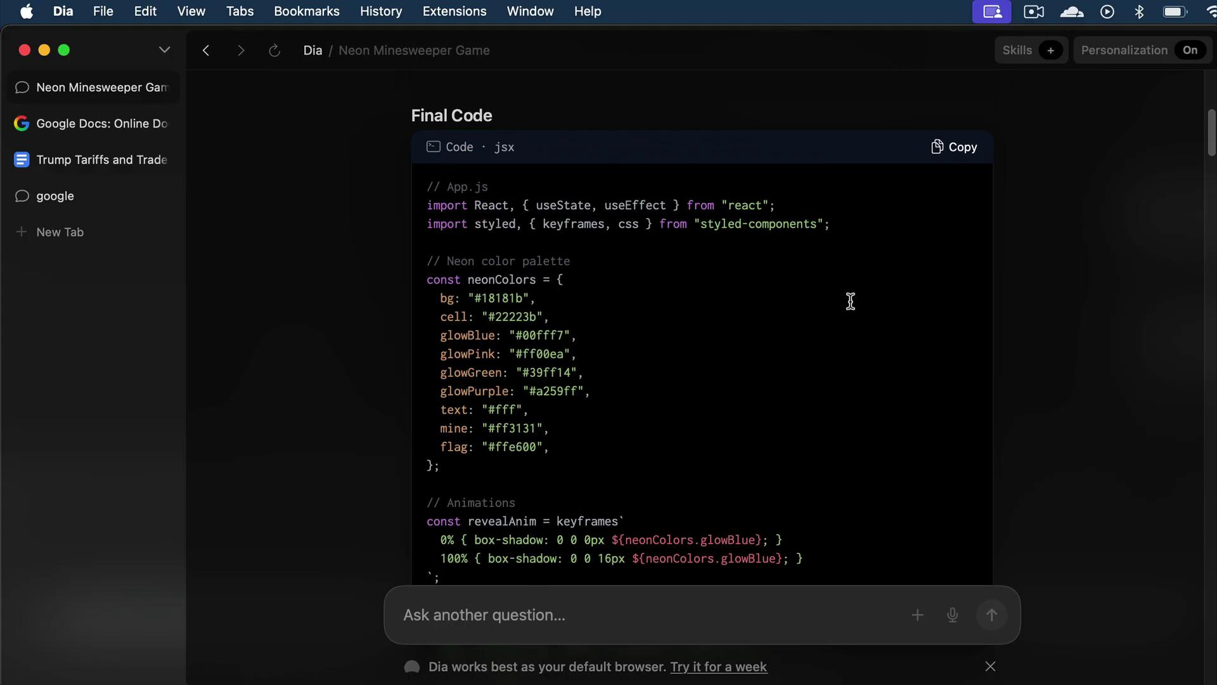
scroll(701, 337, down, 20)
scroll(688, 411, up, 5)
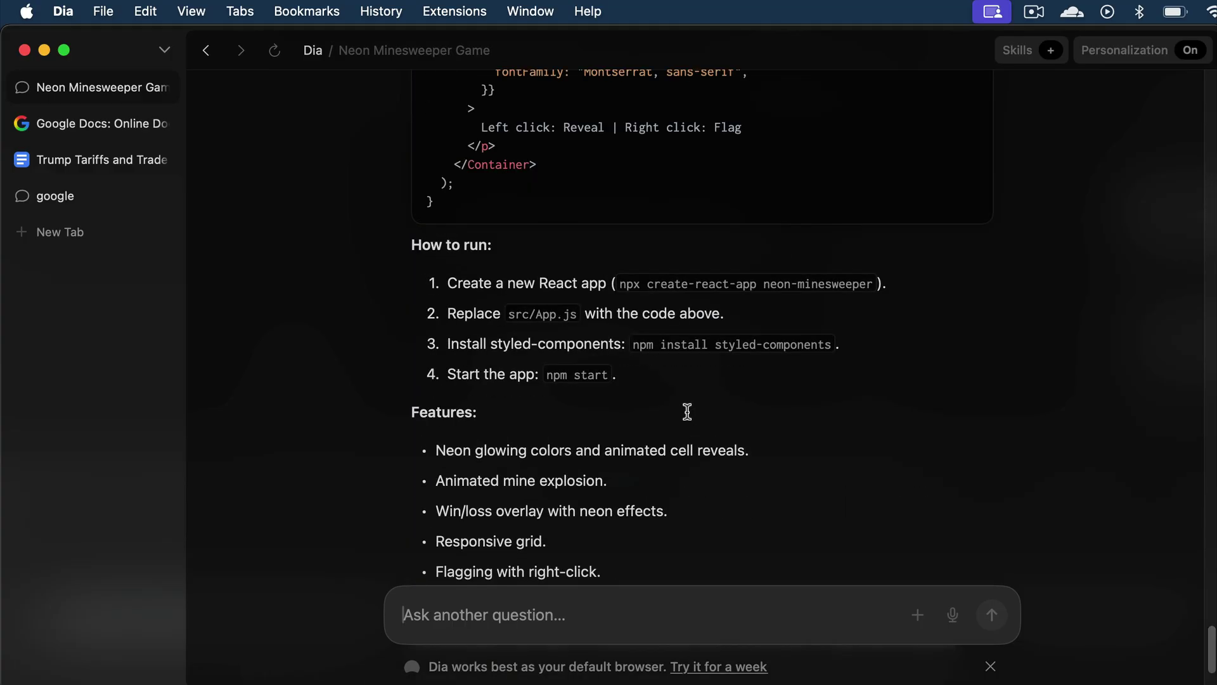
scroll(791, 315, up, 3)
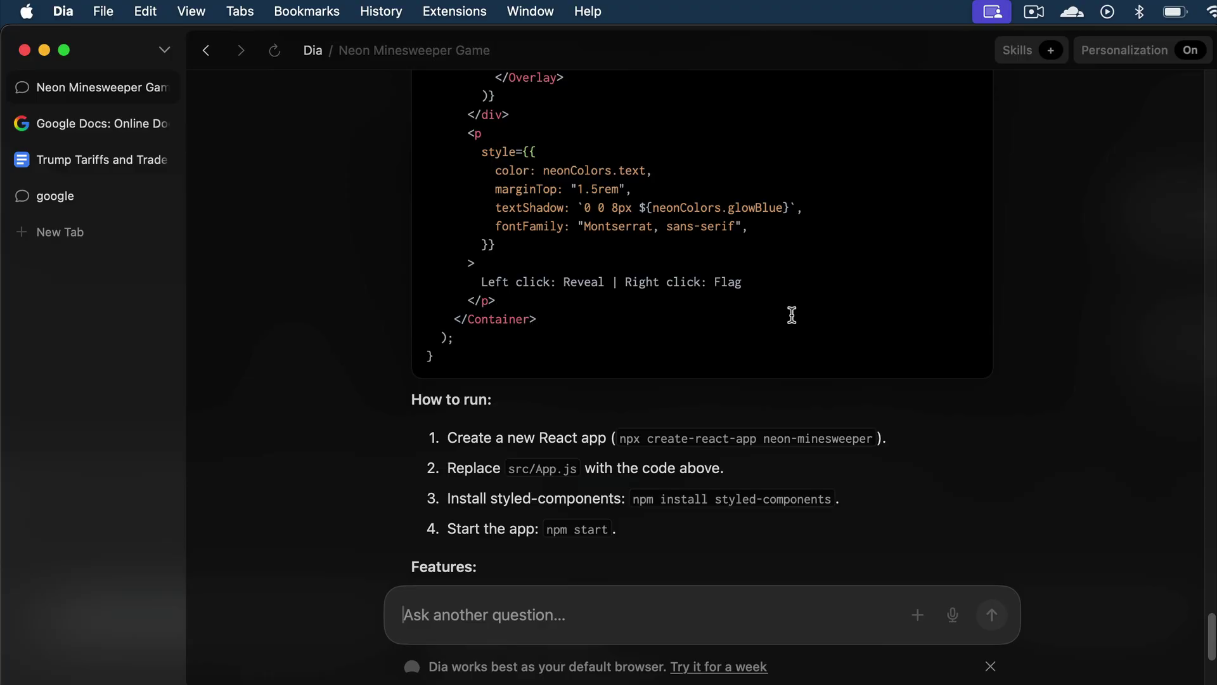
scroll(792, 315, up, 10)
scroll(792, 315, down, 10)
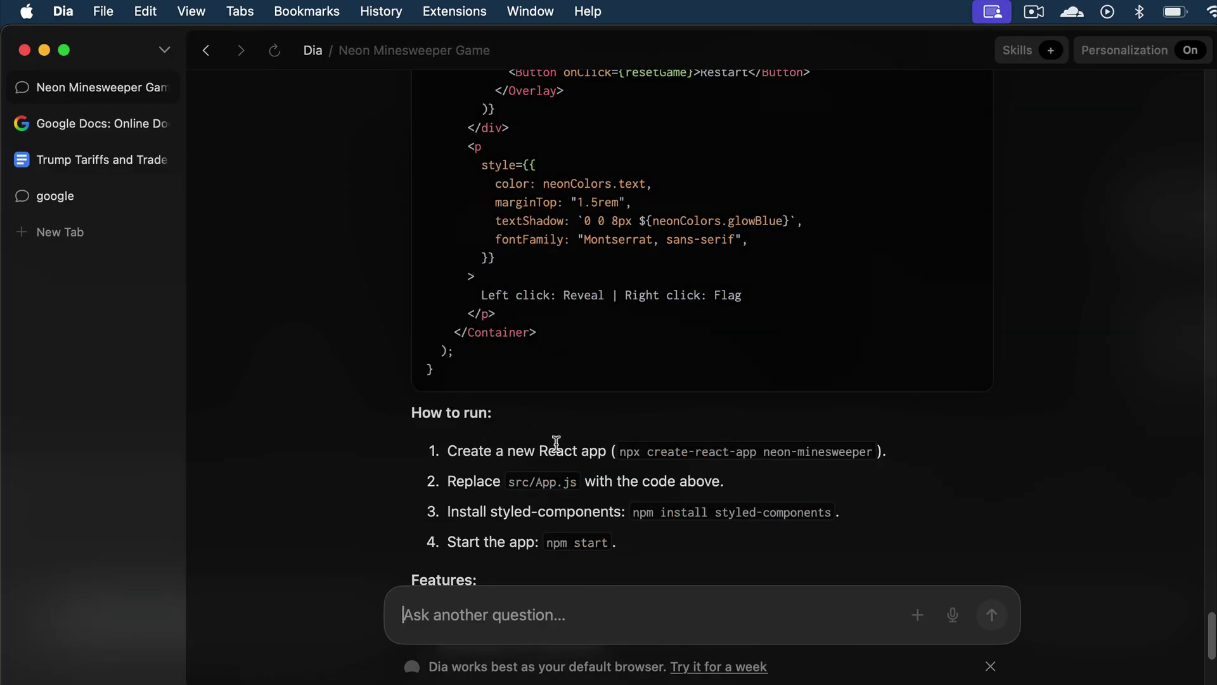
scroll(557, 441, down, 5)
scroll(627, 453, down, 5)
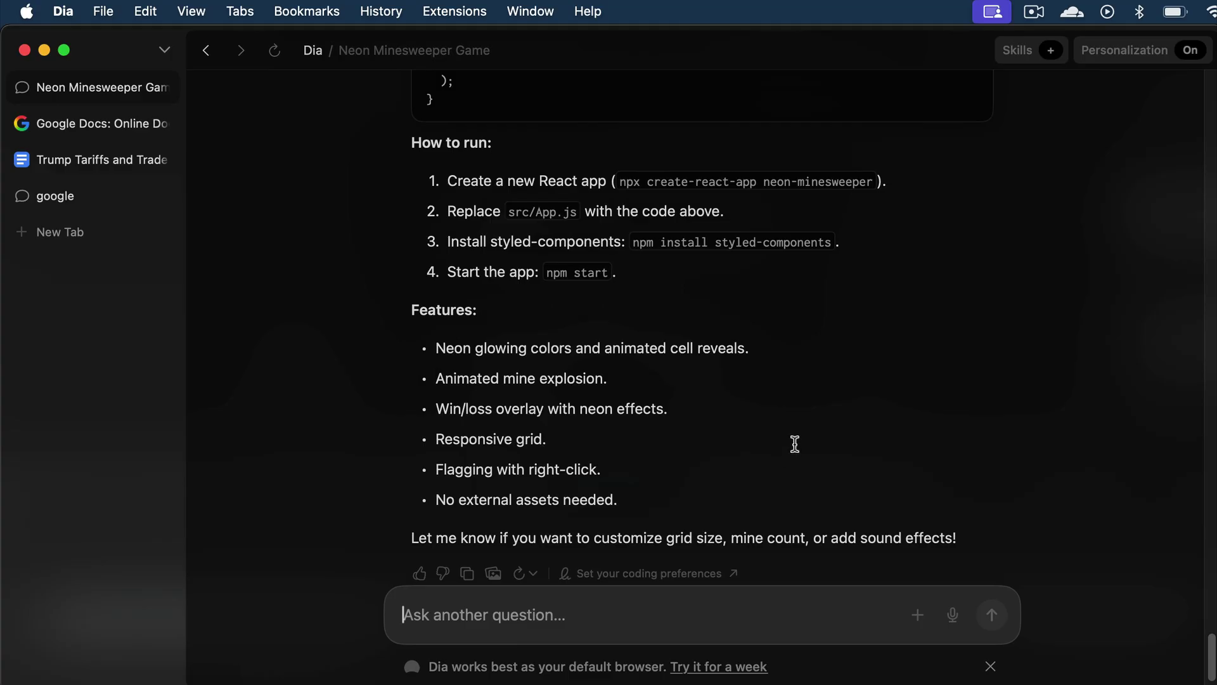
scroll(806, 449, up, 2)
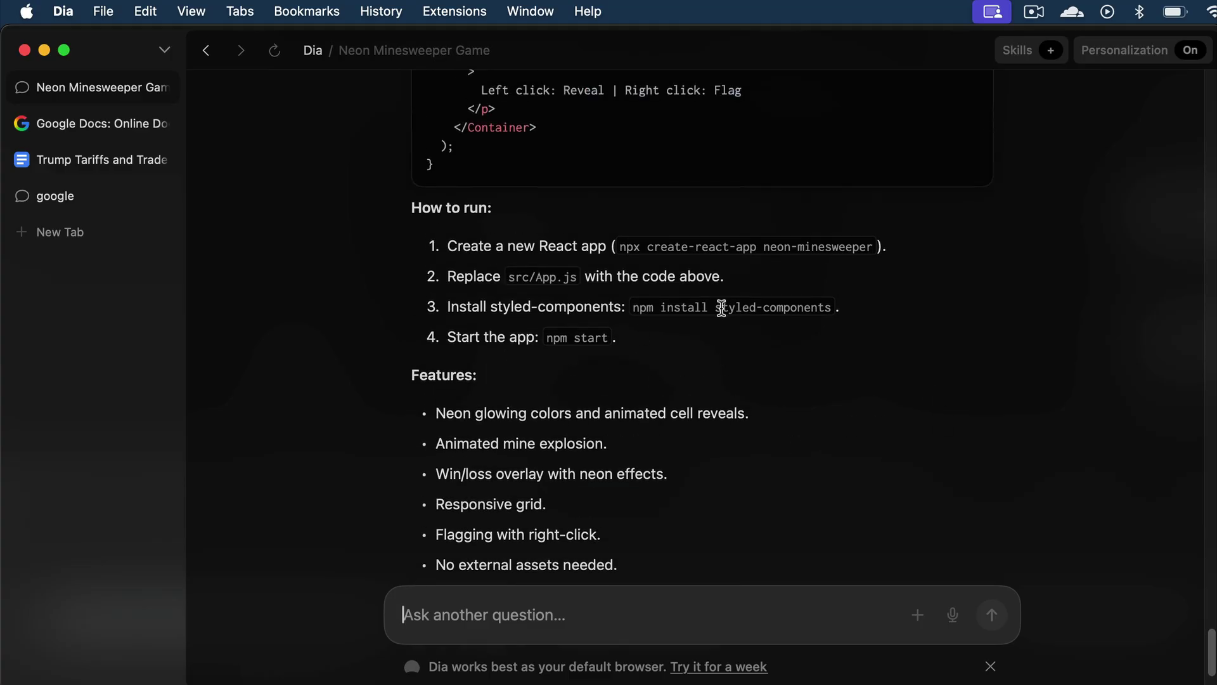
scroll(861, 345, up, 20)
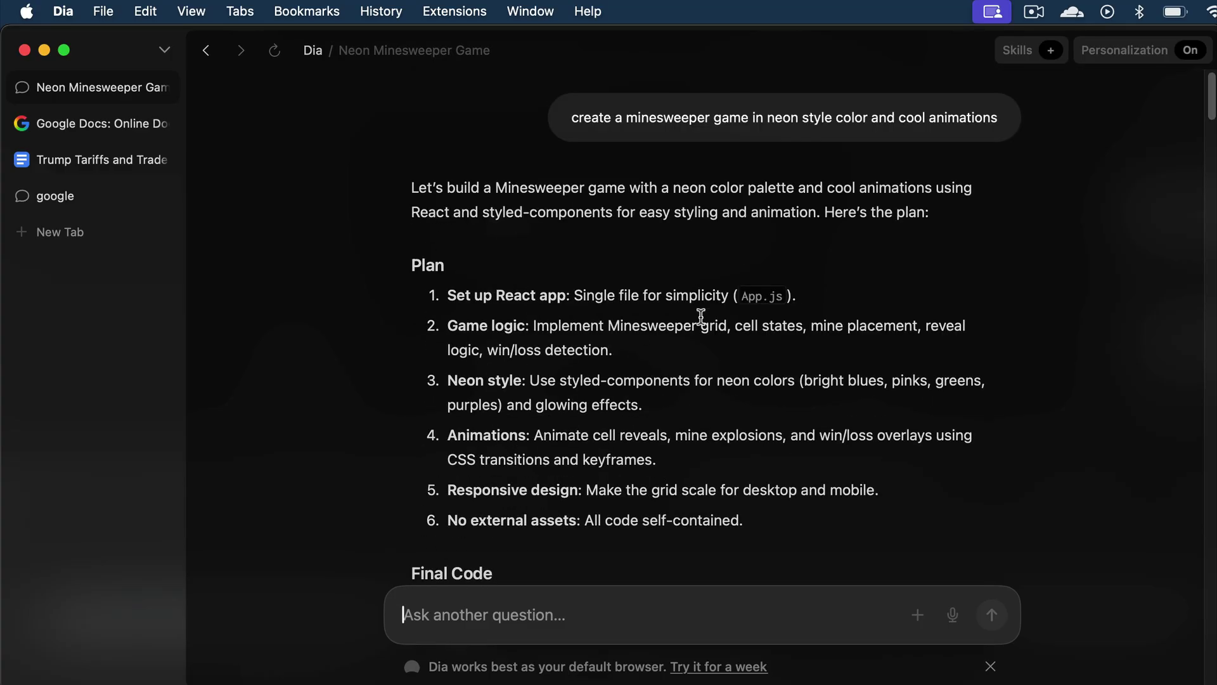
- Go to Hugging Face in a new tab and open the Qwen3-235B-A22B-Thinking-2507-FP8 model page
click(127, 244)
text(hugging)
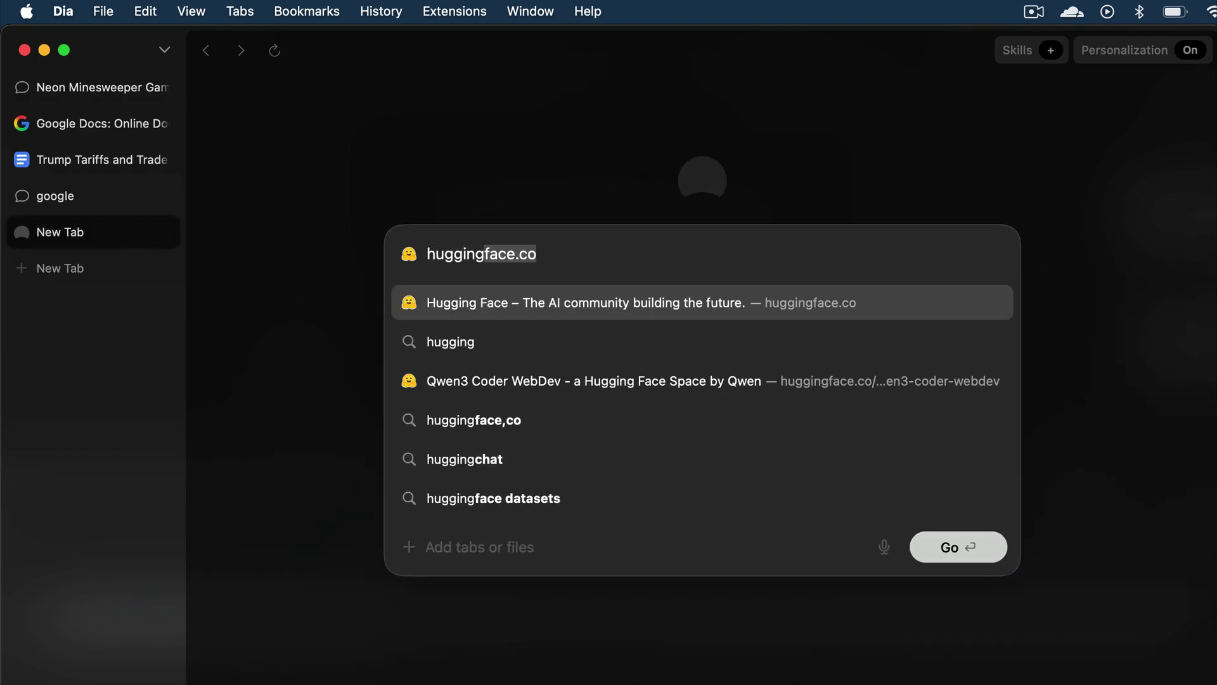
key(Return)
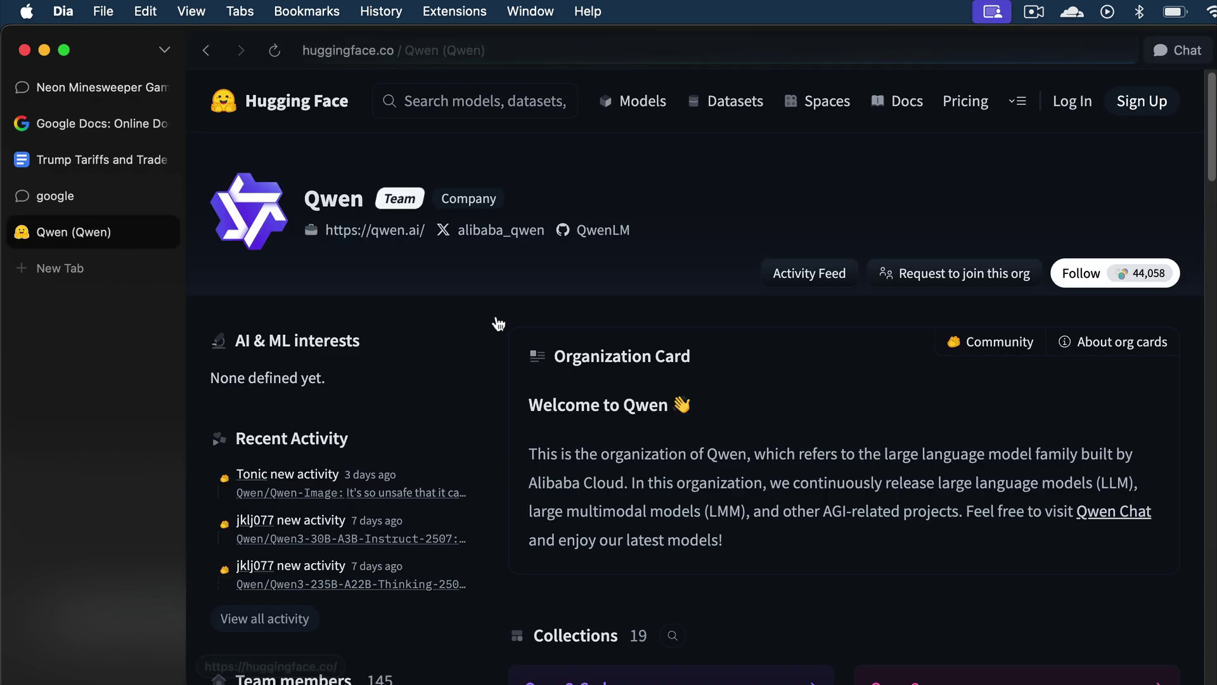
scroll(633, 356, down, 10)
scroll(632, 356, up, 4)
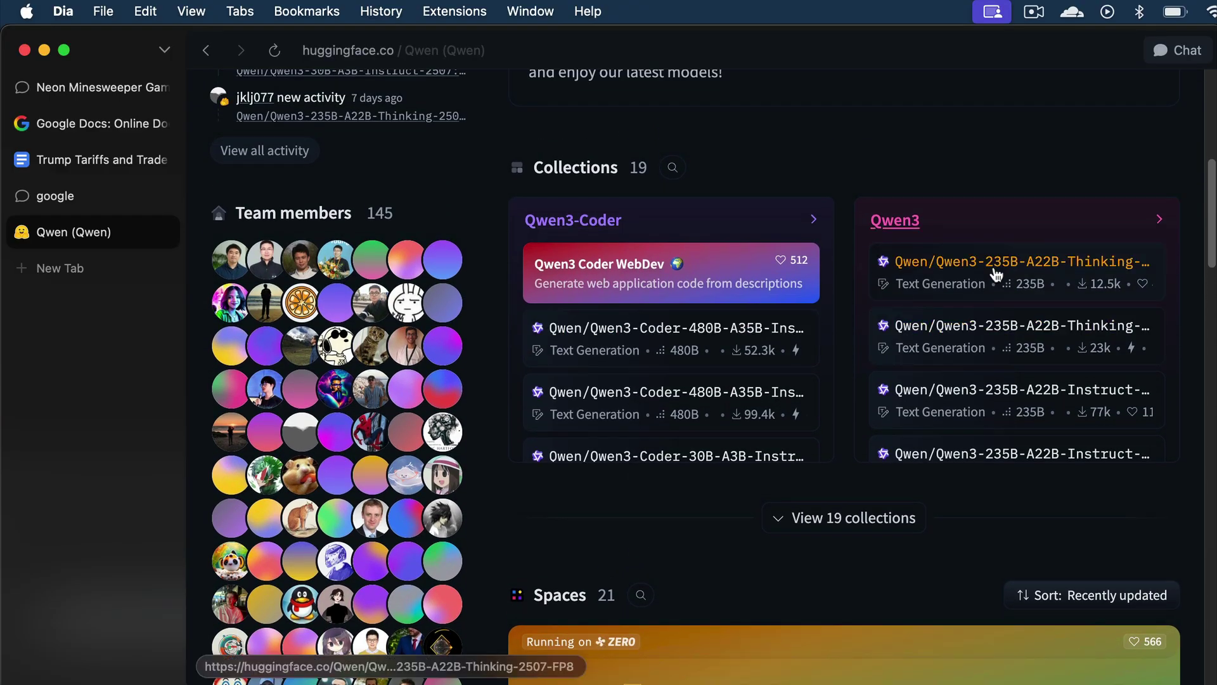
click(995, 272)
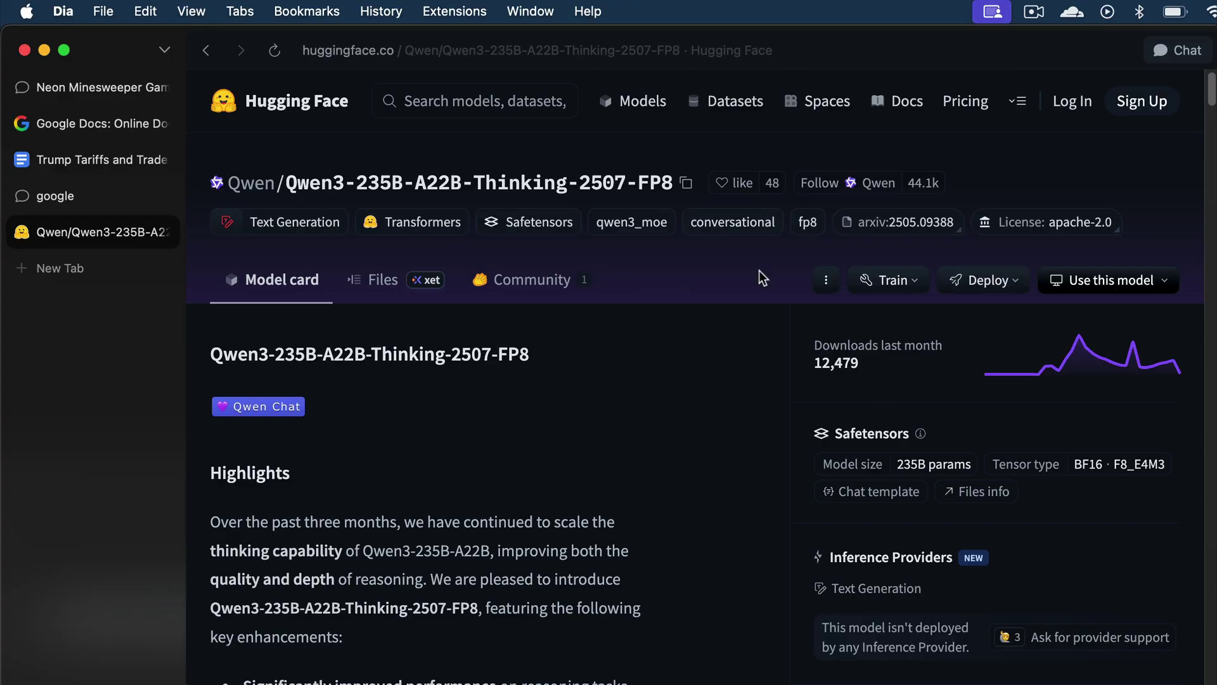
- Ask the chat 'what is the hardware requirements to run this model?' and read the multi-GPU answer
key(super+e)
text(what is the hardware requirements to run this model?)
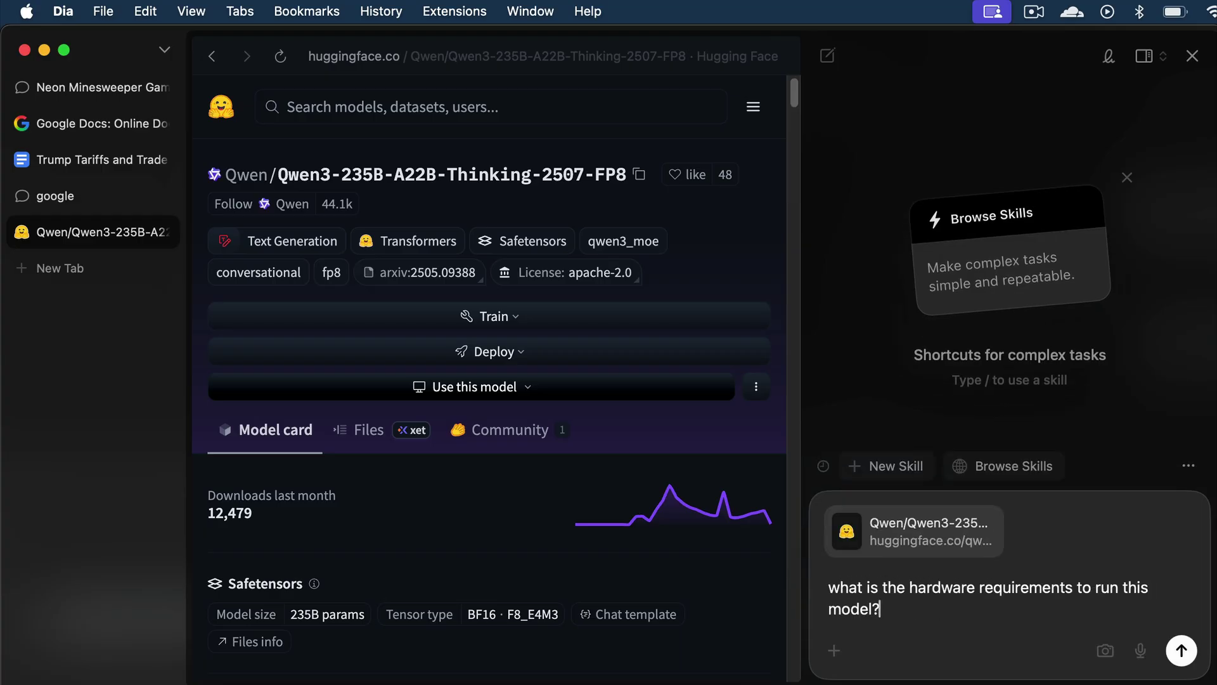
key(Return)
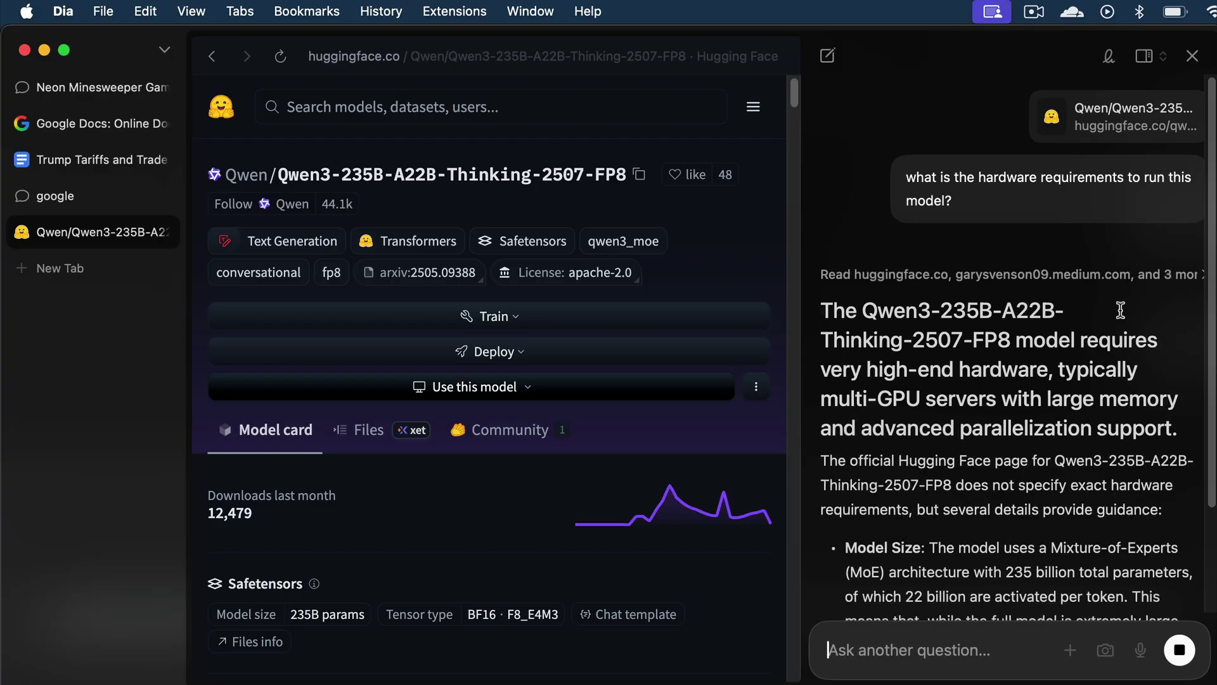
scroll(1068, 482, down, 10)
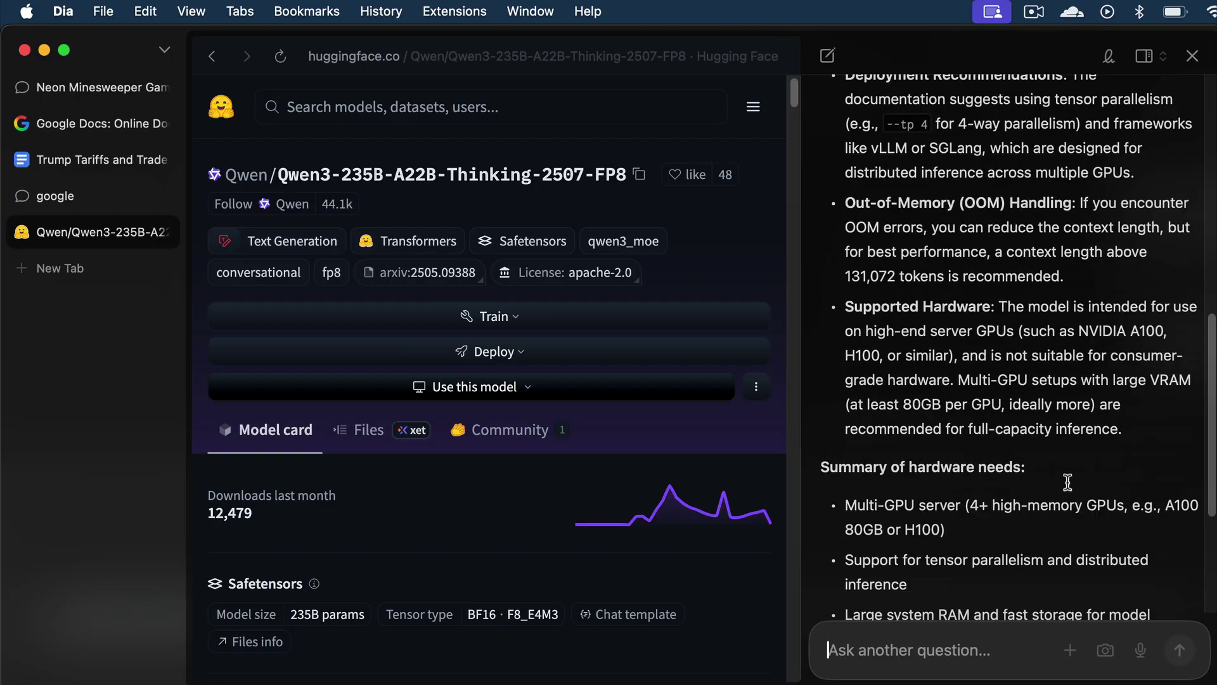
scroll(1067, 483, down, 5)
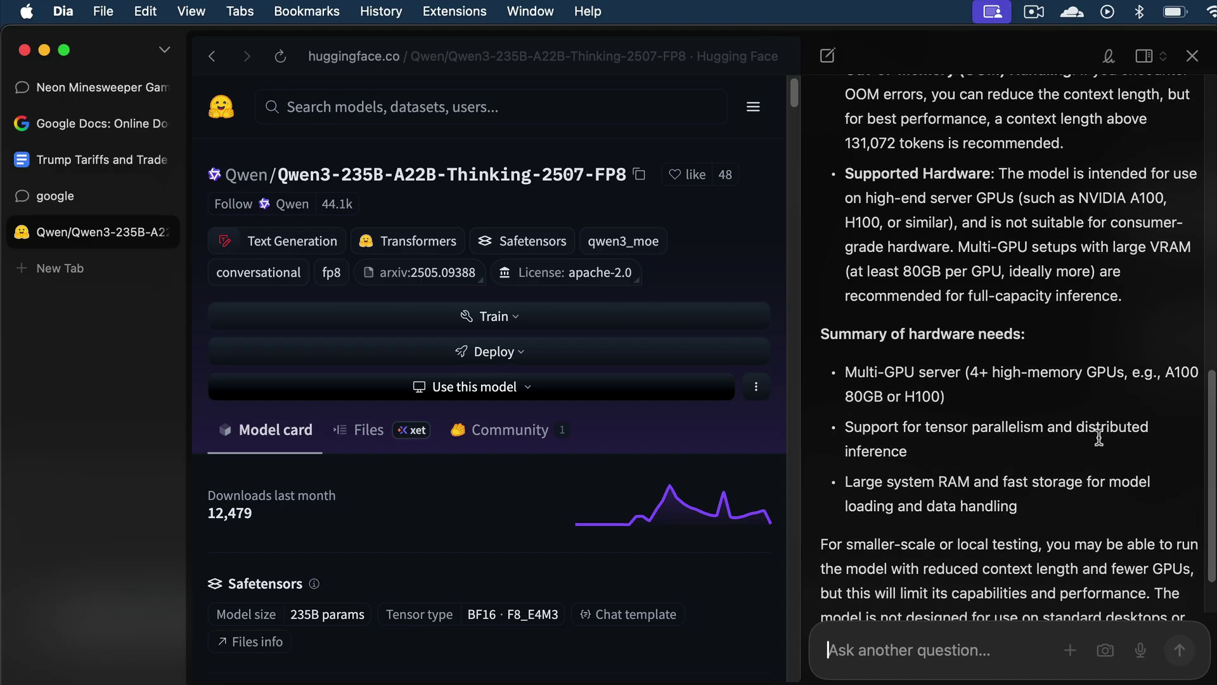
scroll(1100, 437, down, 1)
scroll(1099, 437, down, 3)
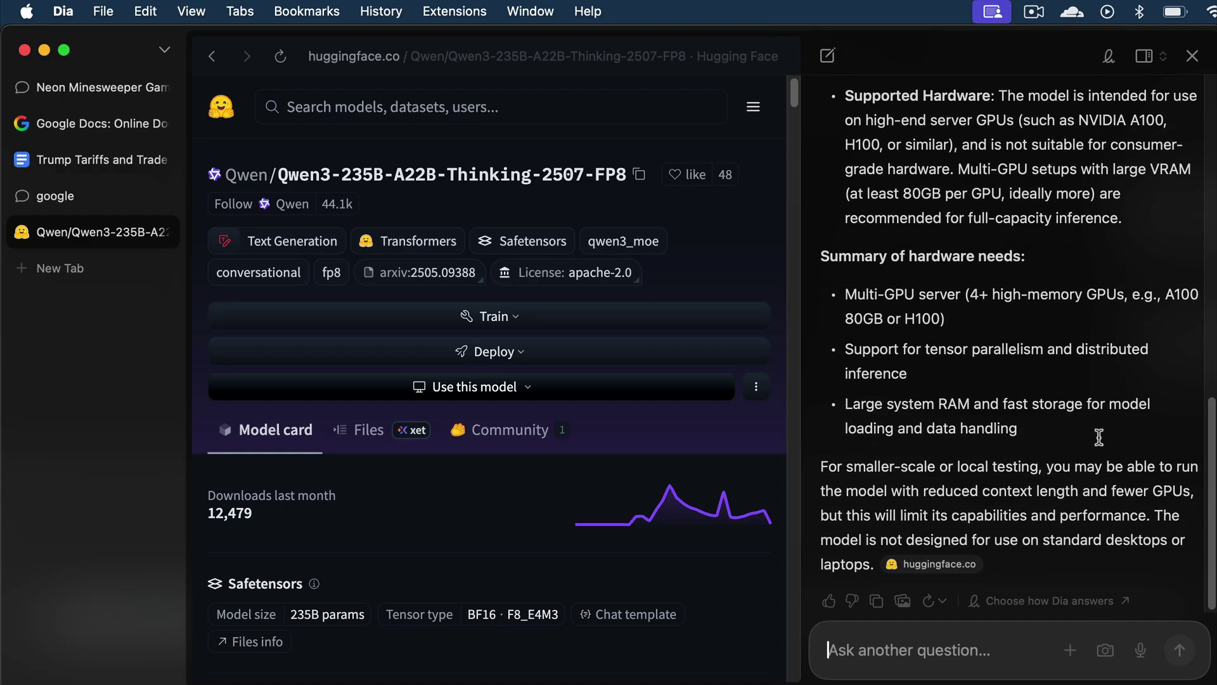
scroll(1078, 482, up, 20)
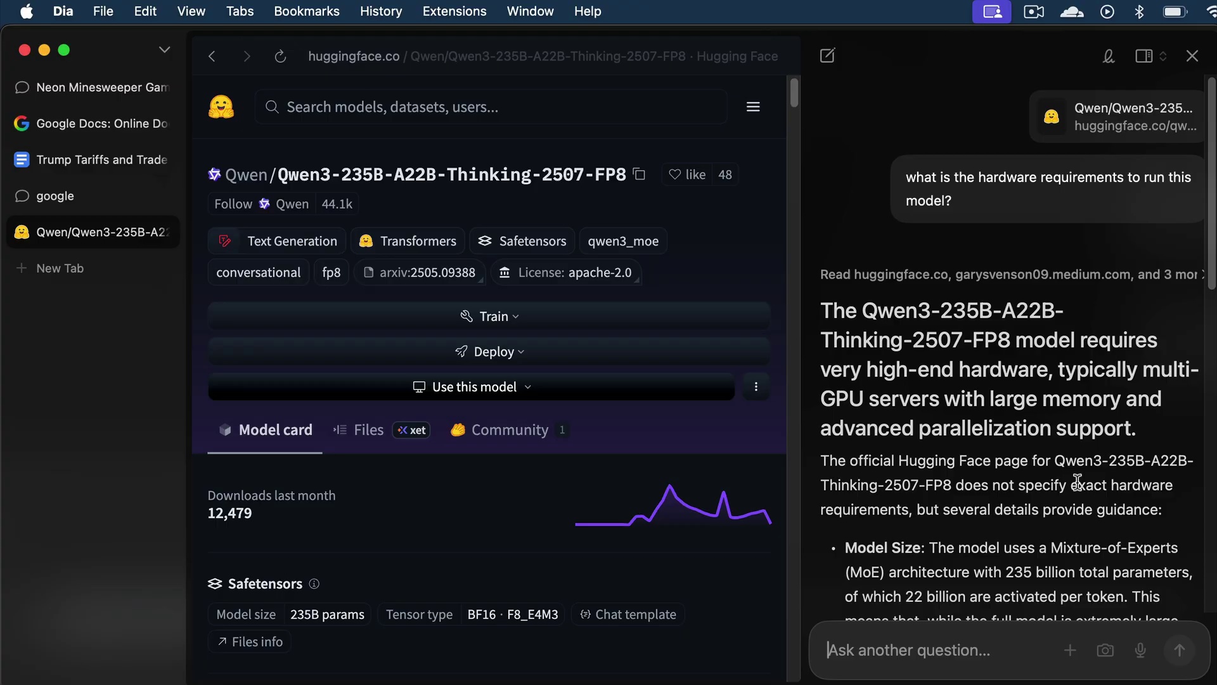
- Close the chat, open the Qwen organization in a new tab, and browse its Qwen3 collection
key(super+e)
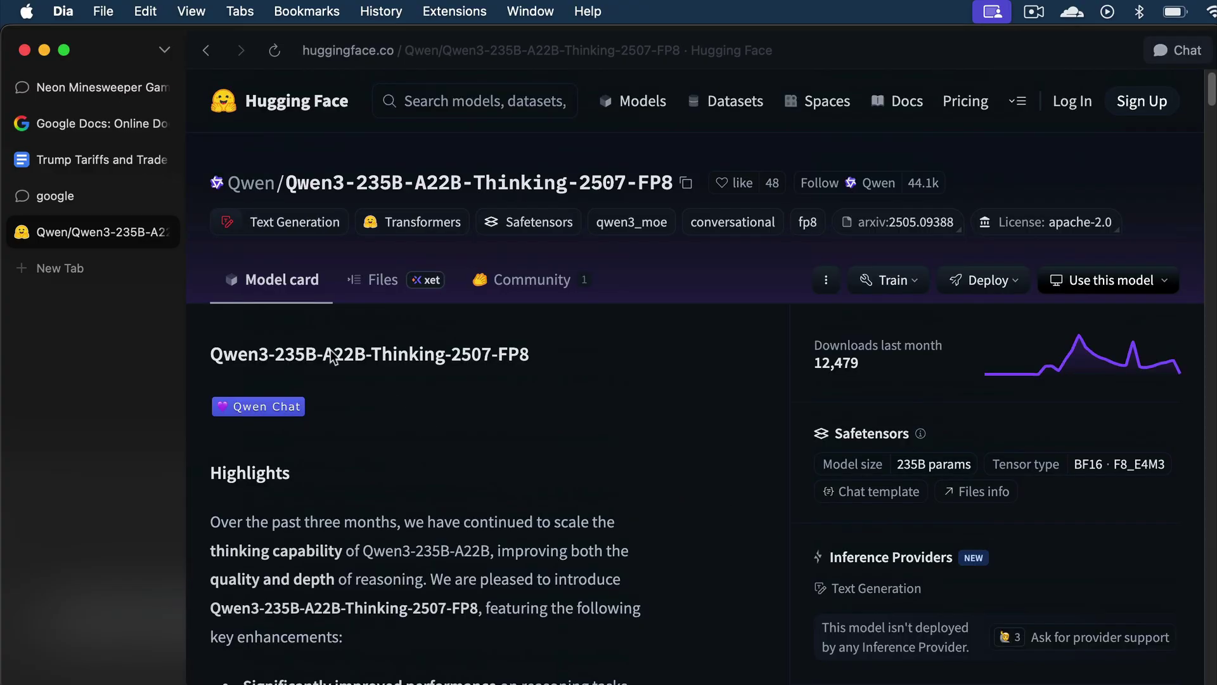
click(250, 183)
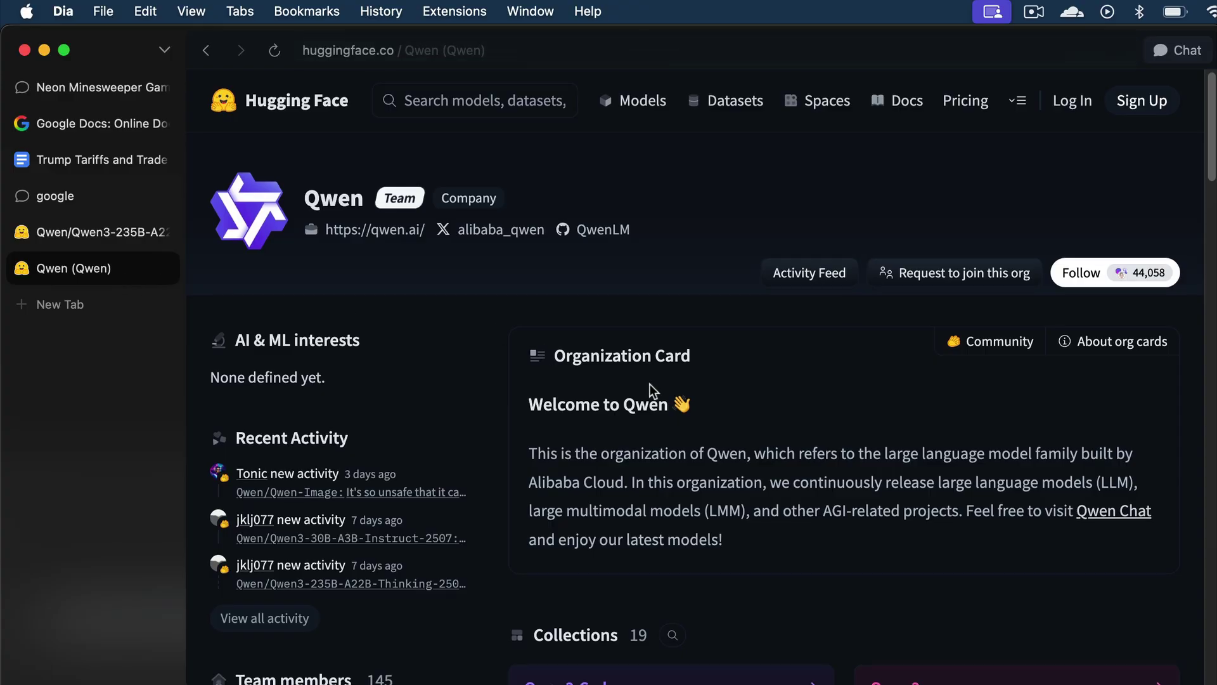
scroll(649, 384, down, 5)
click(901, 453)
scroll(901, 453, down, 10)
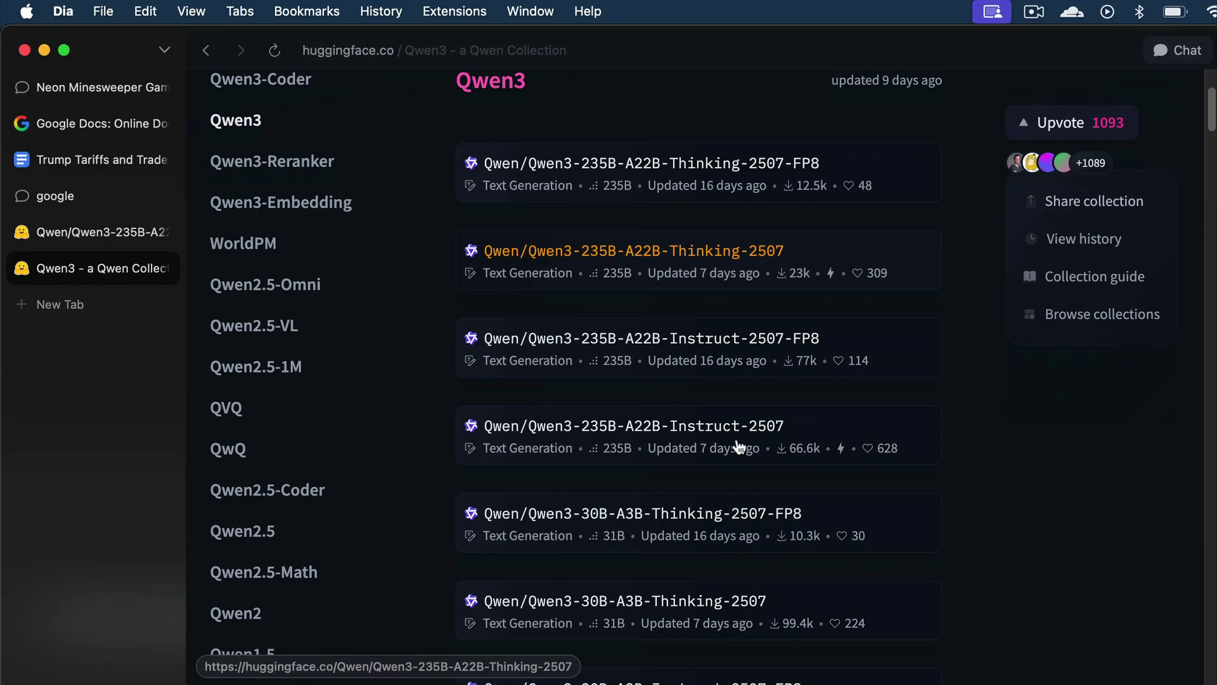
scroll(739, 446, down, 3)
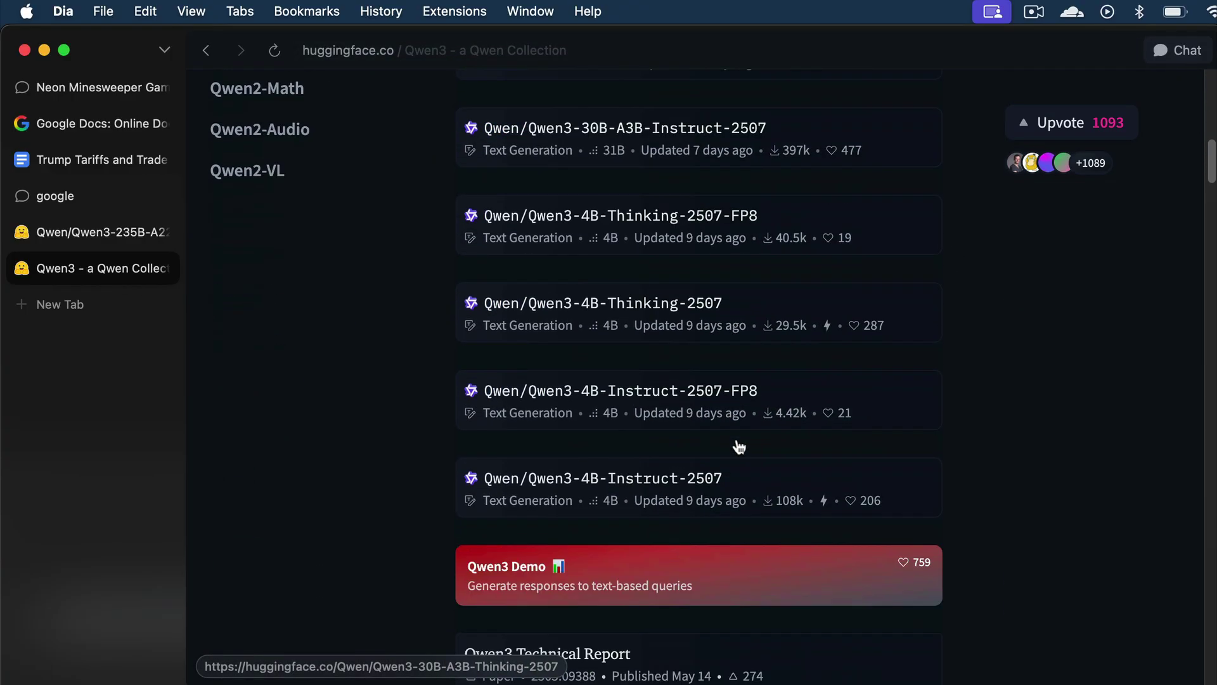
- Open the Qwen3-4B-Thinking-2507-FP8 model page from the Qwen3 collection
scroll(748, 406, up, 2)
click(700, 360)
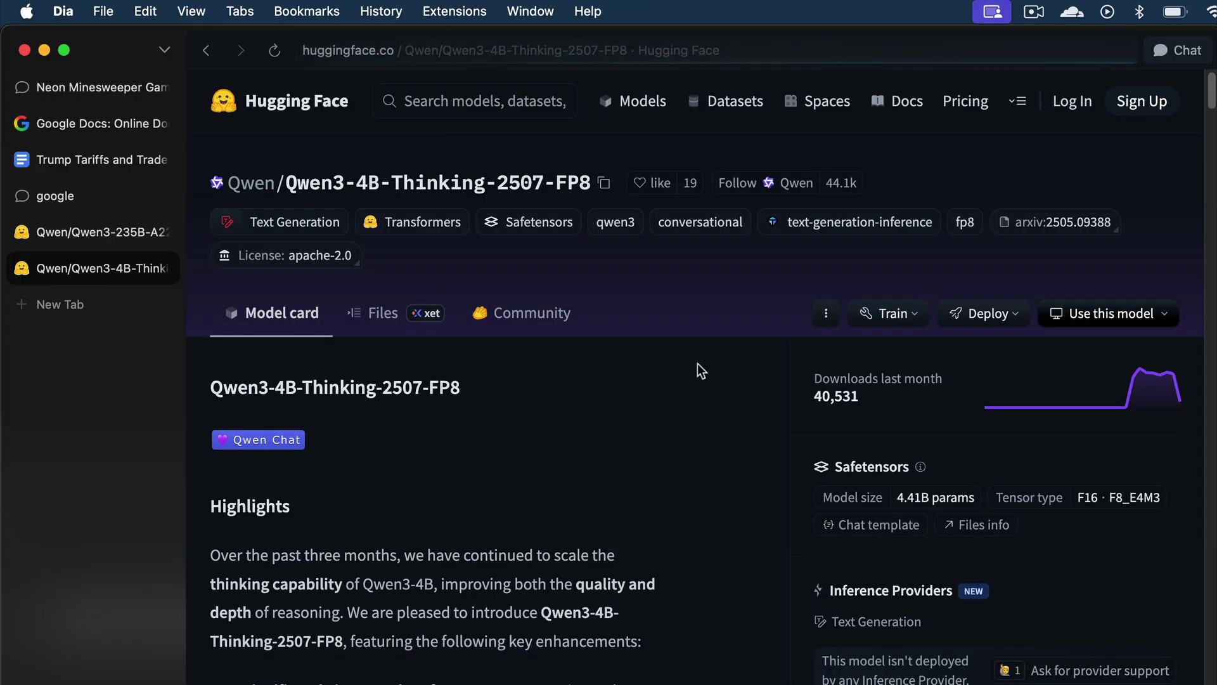
scroll(624, 394, down, 1)
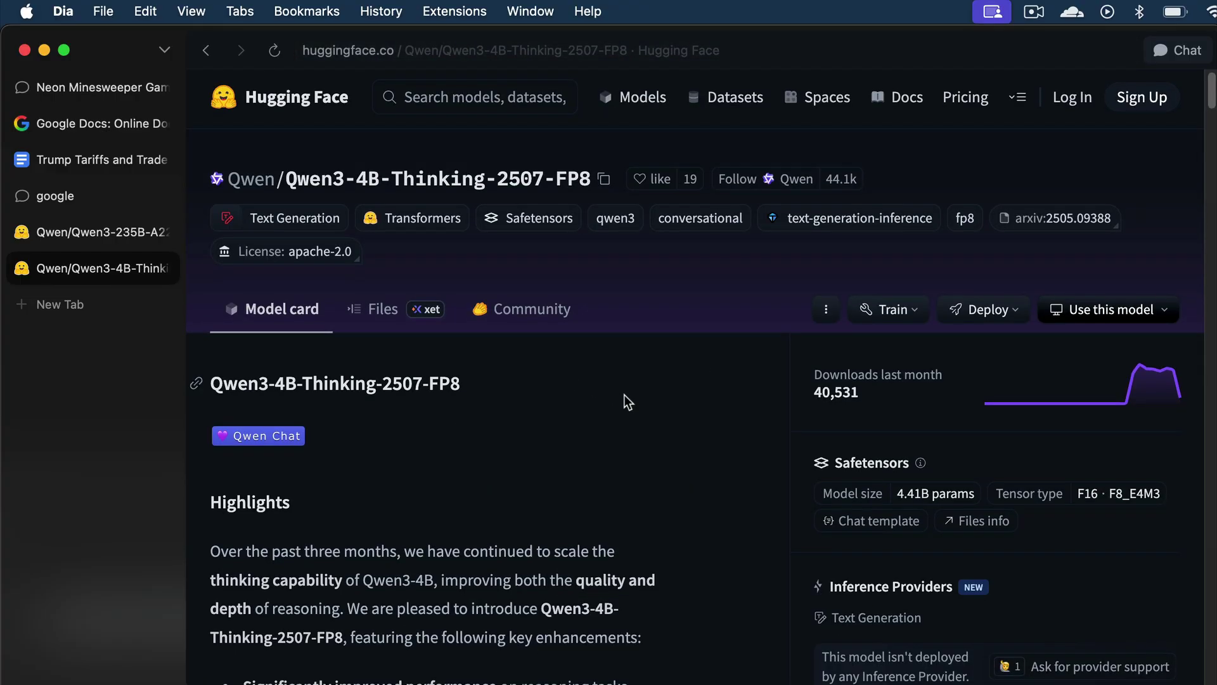
- With the Qwen3-235B tab added as context, ask the chat to summarize the comparison between these two models
click(1179, 51)
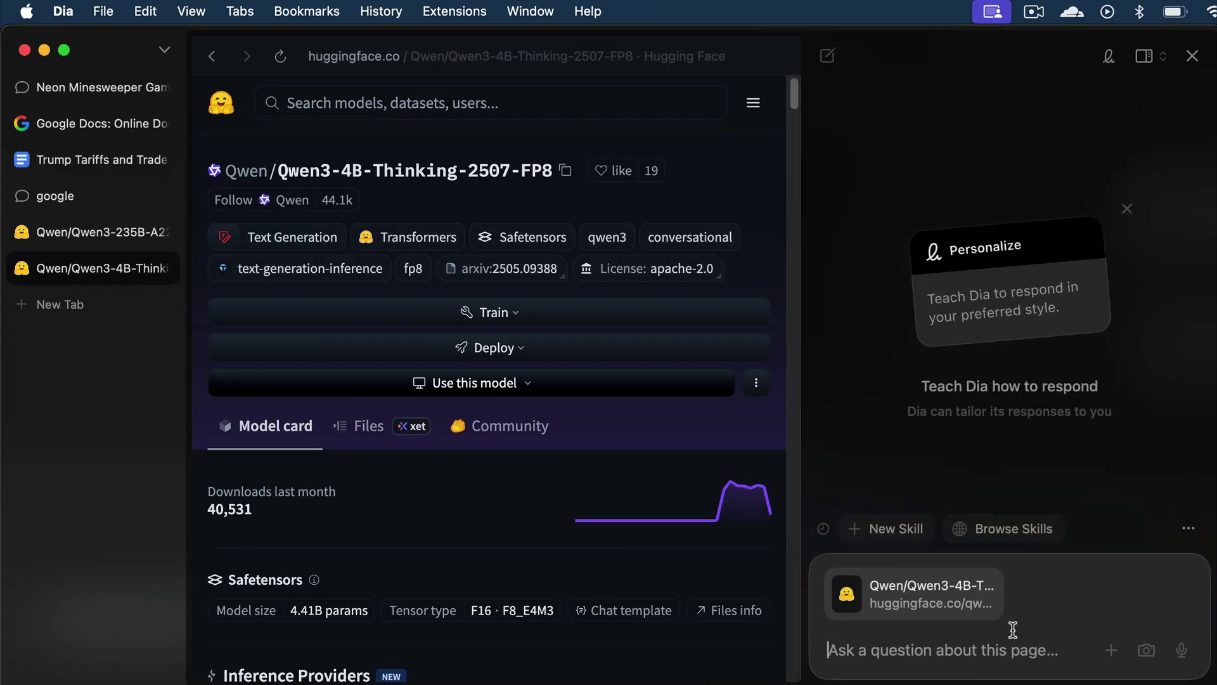
text(@)
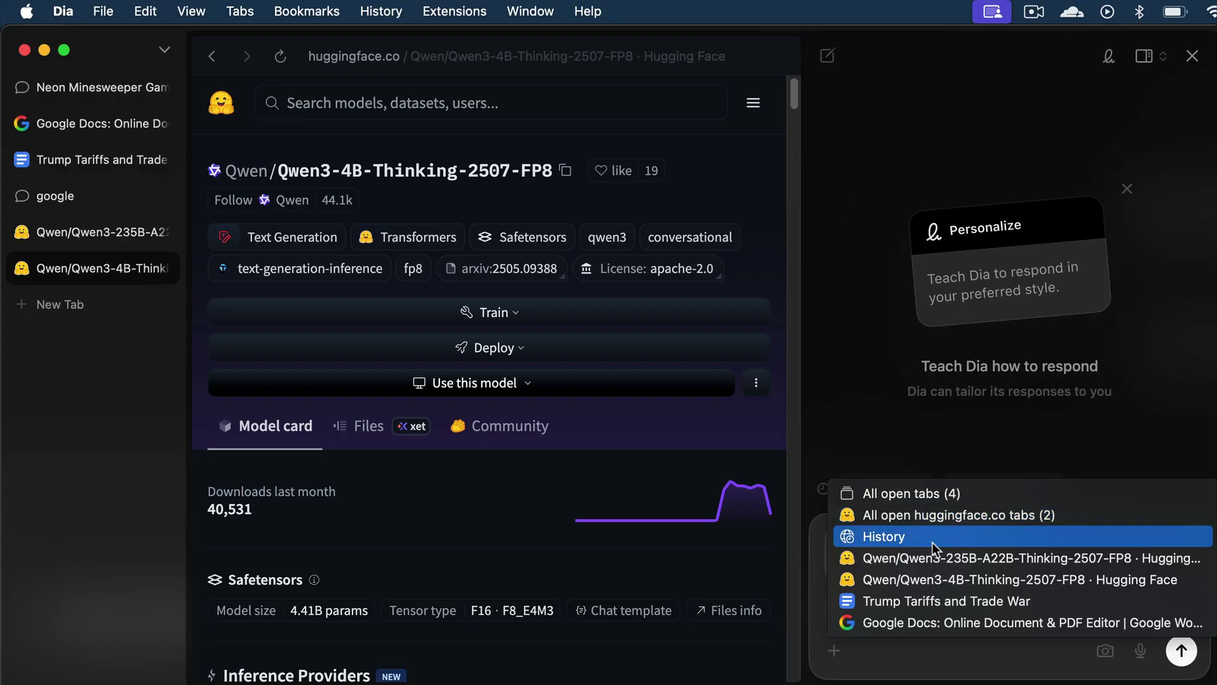
click(1065, 564)
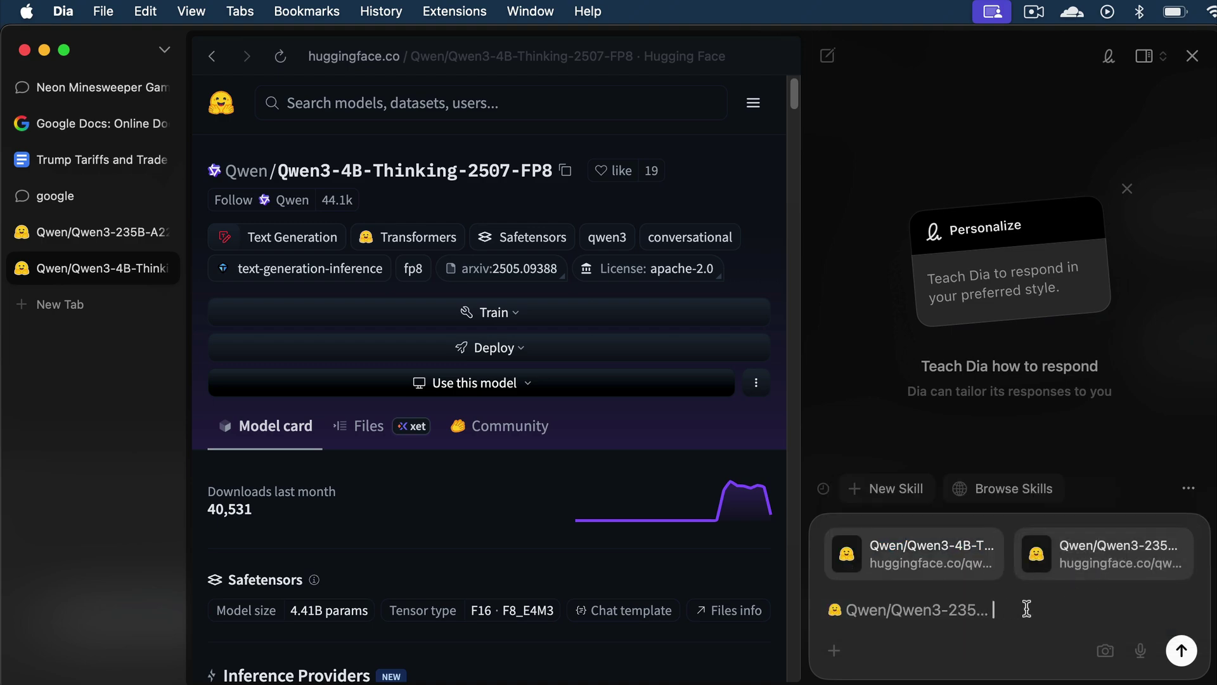
text(summarize the comparison between these two models)
key(Return)
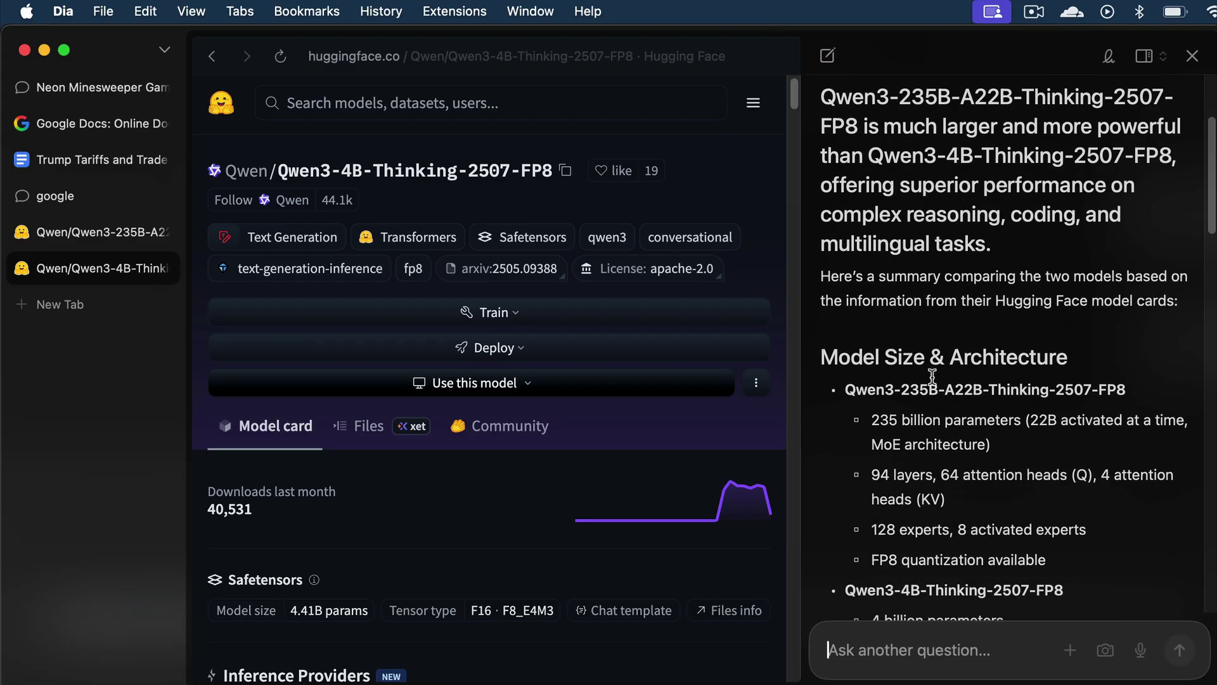
- Scroll through the comparison's size, context length and benchmark sections, then back to the top
scroll(941, 403, down, 5)
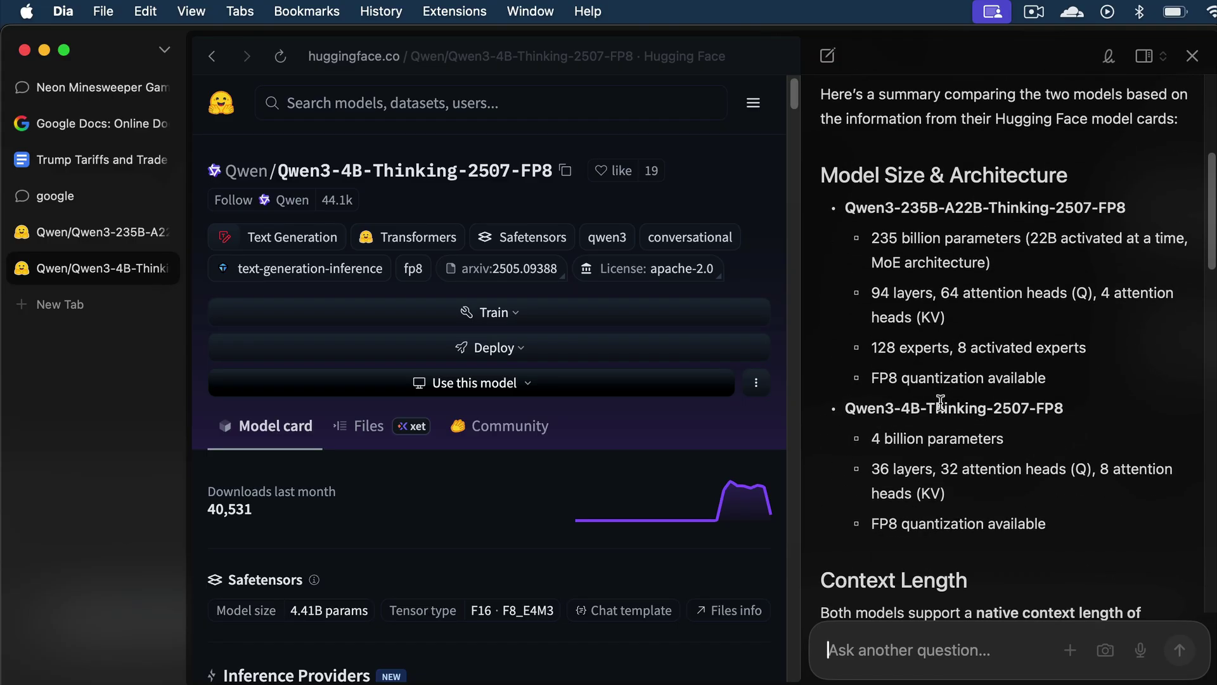
scroll(941, 403, down, 7)
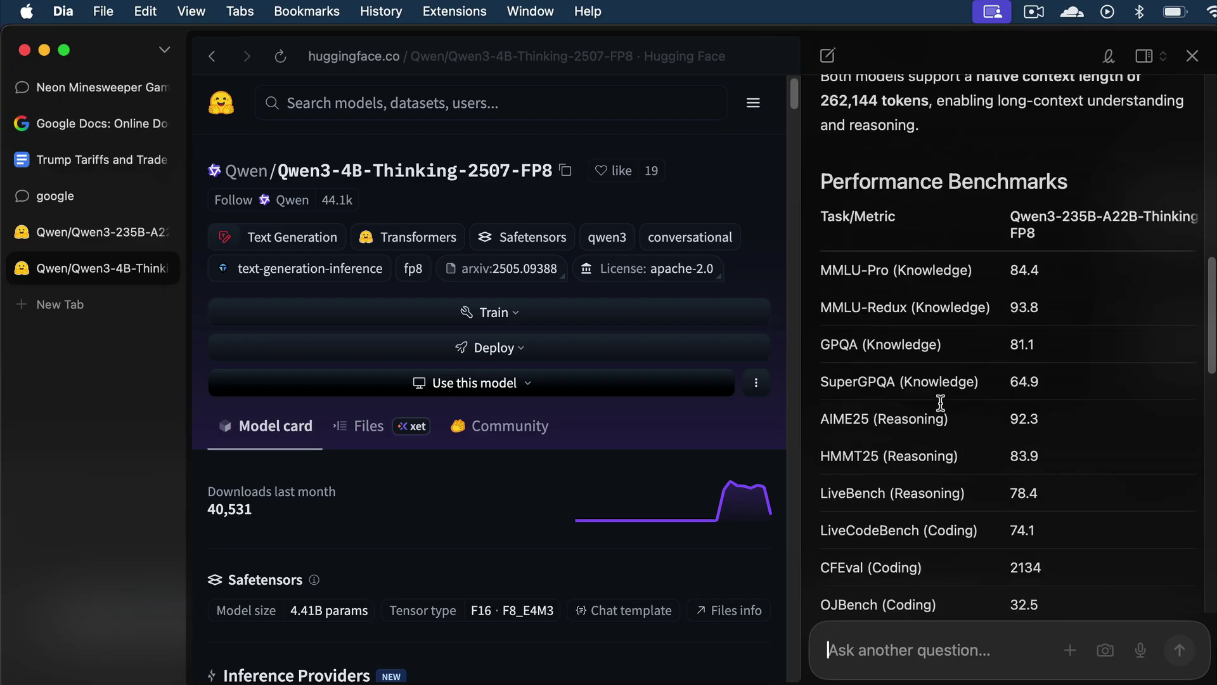
scroll(941, 404, down, 3)
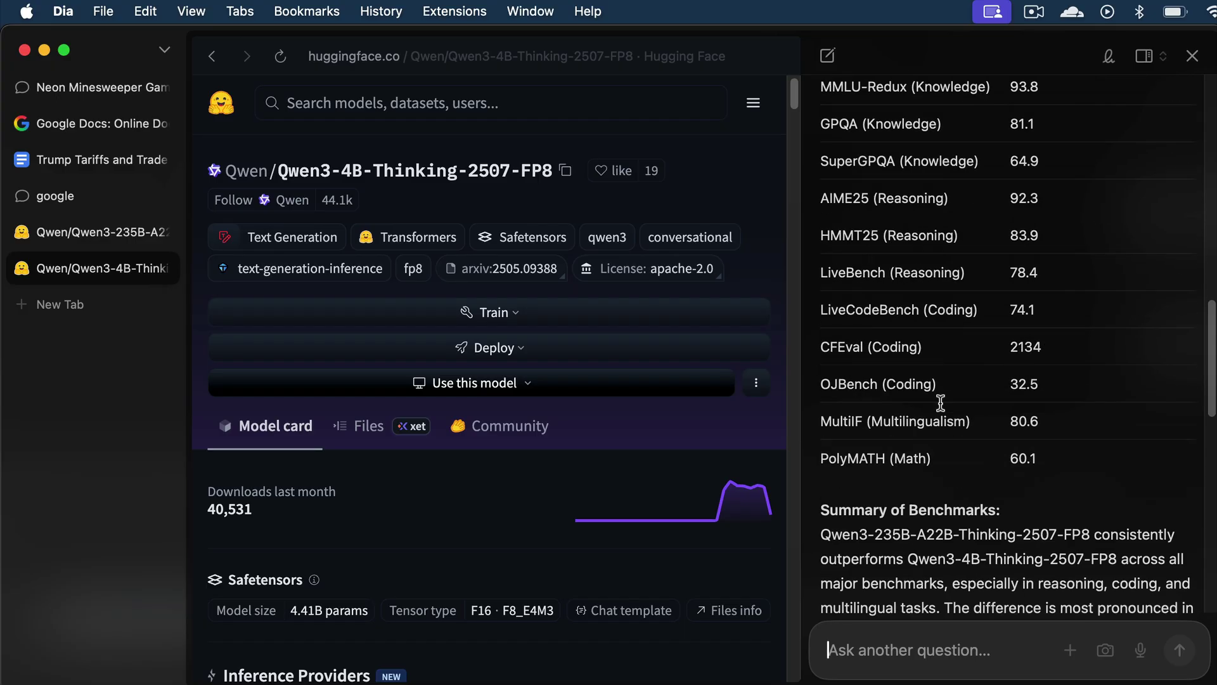
scroll(941, 403, down, 1)
scroll(937, 402, up, 15)
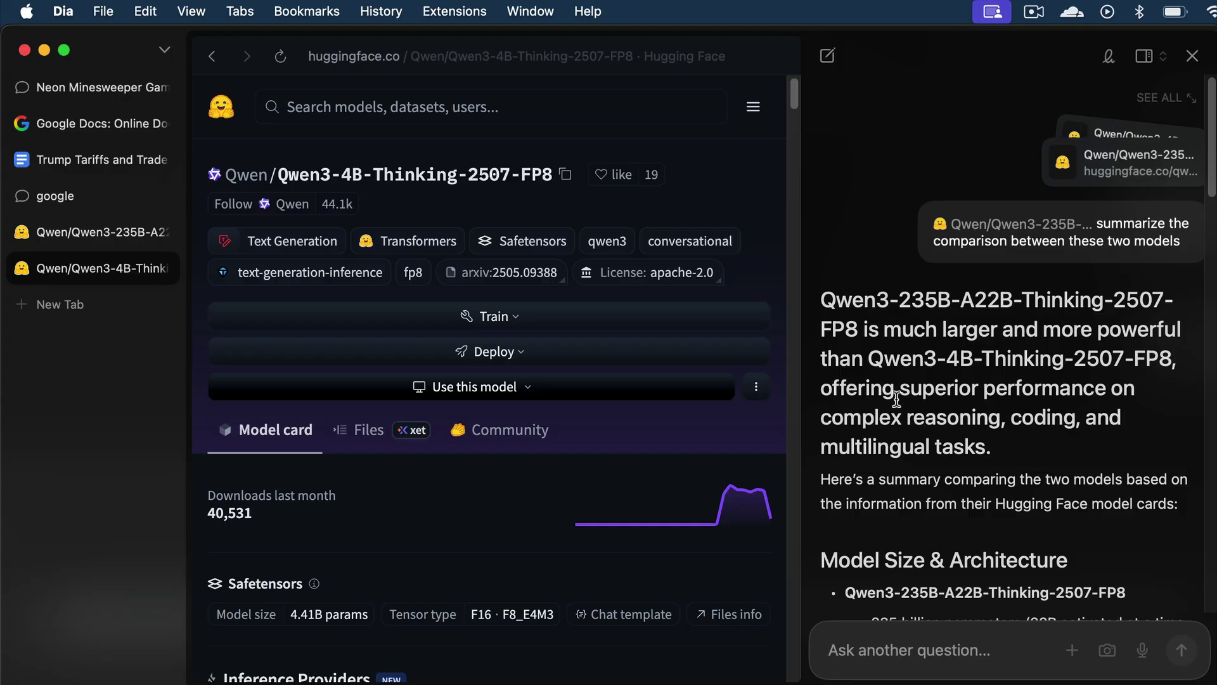
- Open the Skills Gallery from a new tab's Browse Skills card and scroll through the skill cards
click(85, 292)
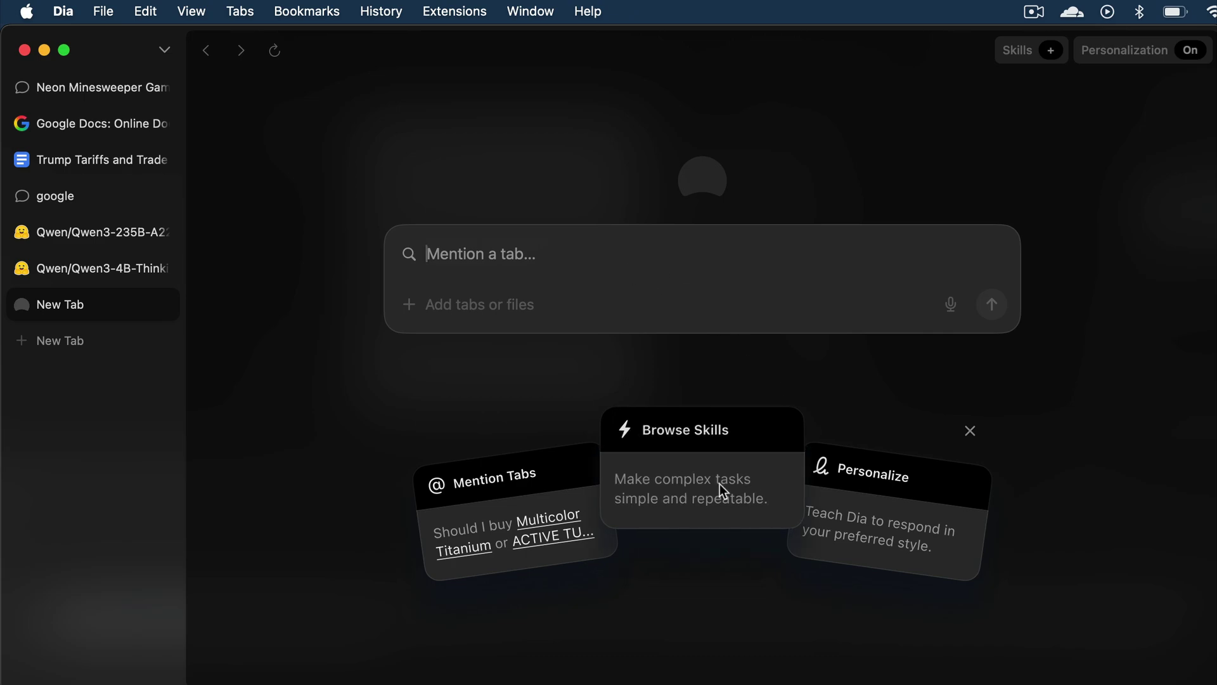
click(689, 437)
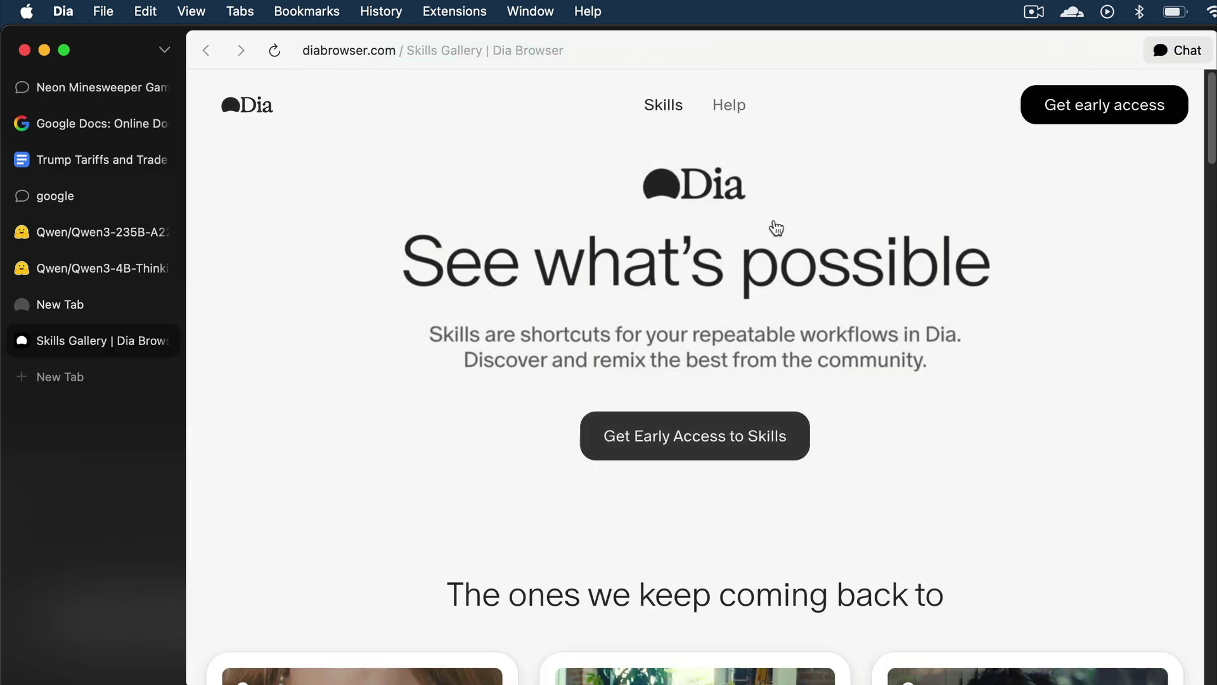
scroll(763, 402, down, 10)
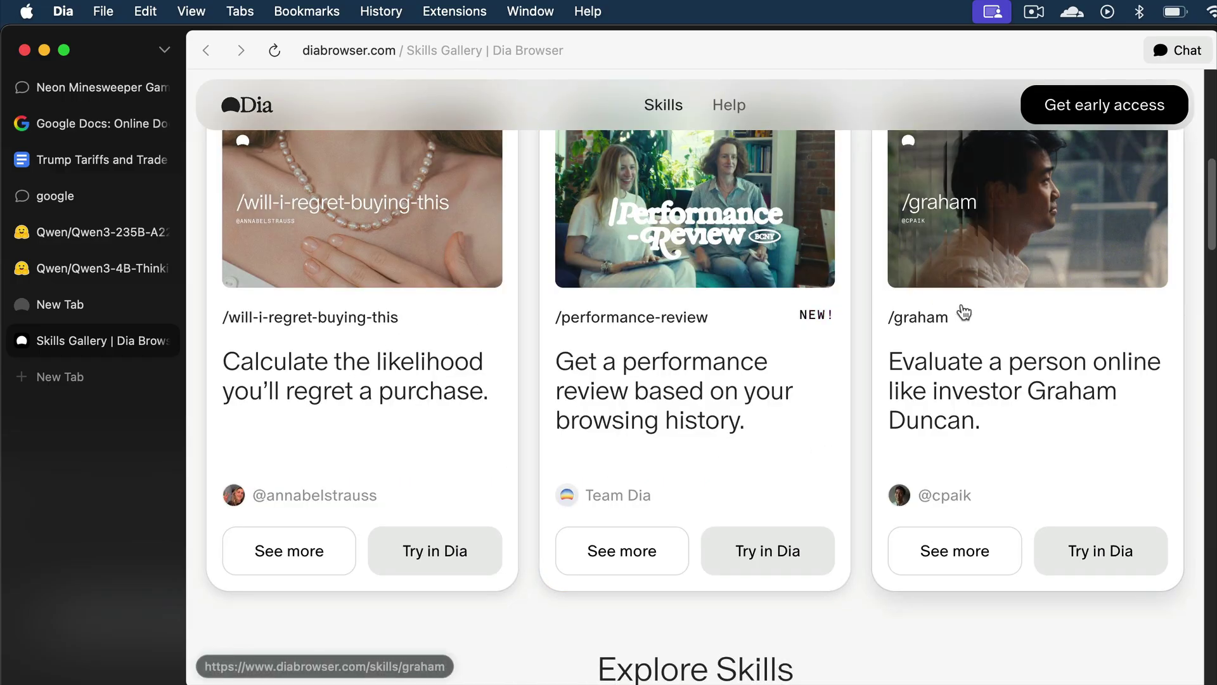
scroll(964, 312, up, 1)
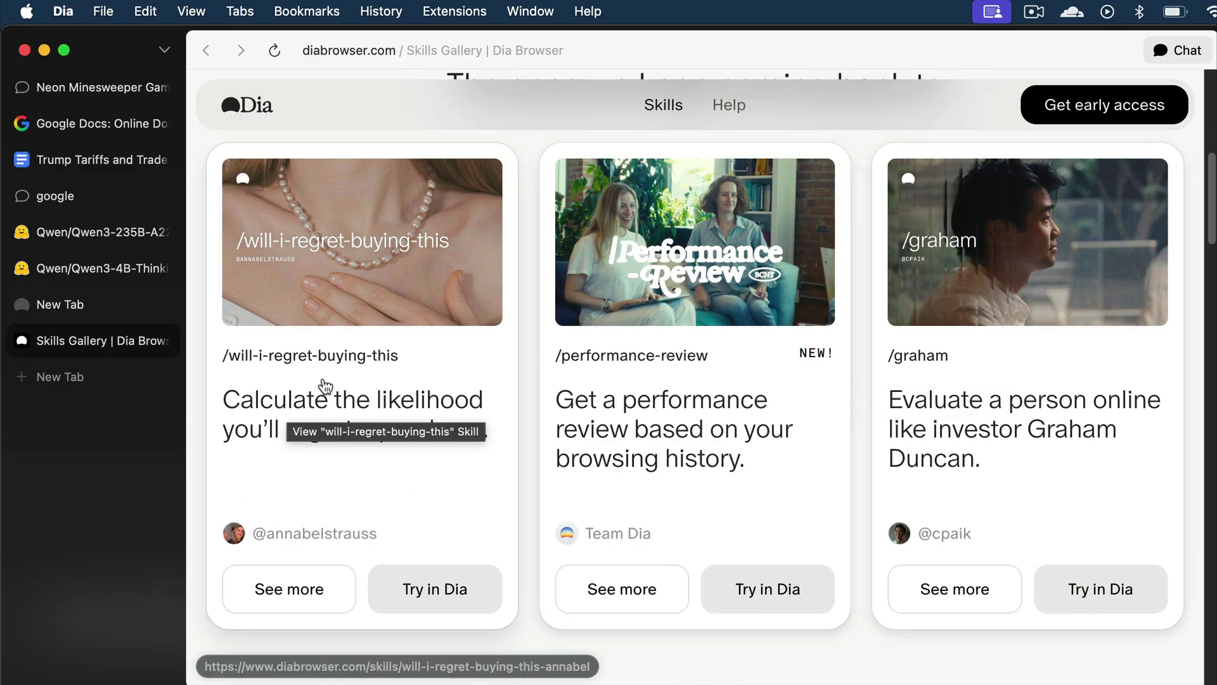
click(325, 387)
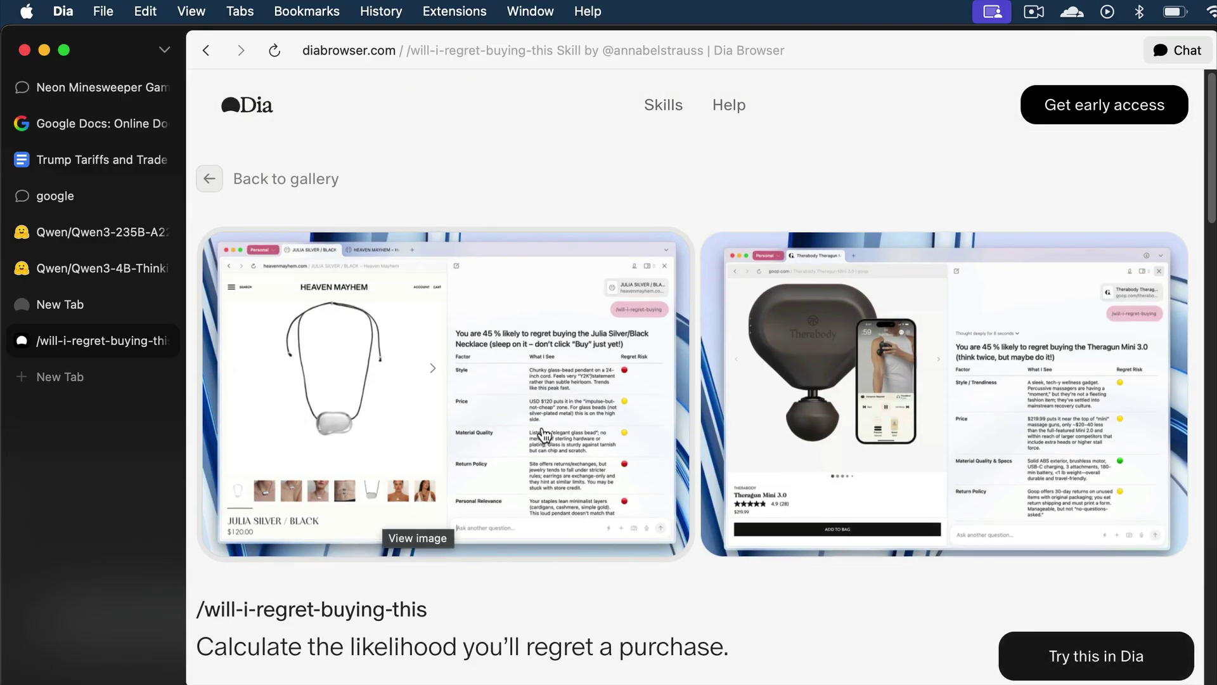
scroll(584, 348, down, 6)
scroll(584, 351, down, 2)
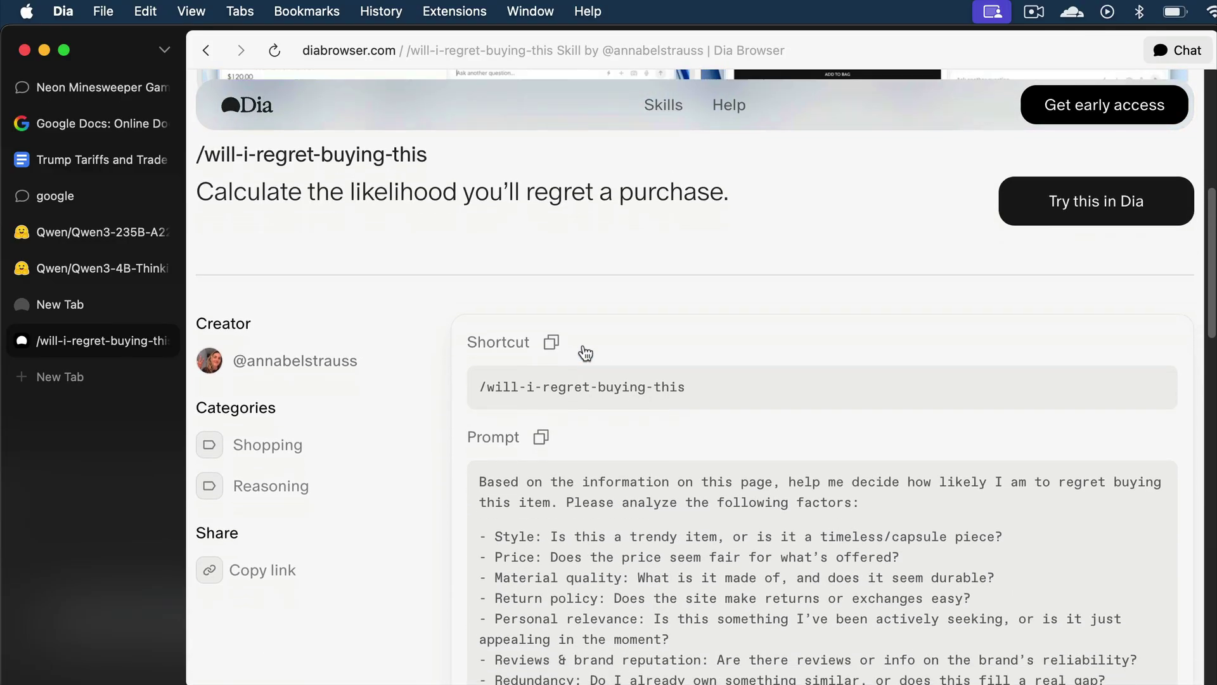
triple_click(659, 331)
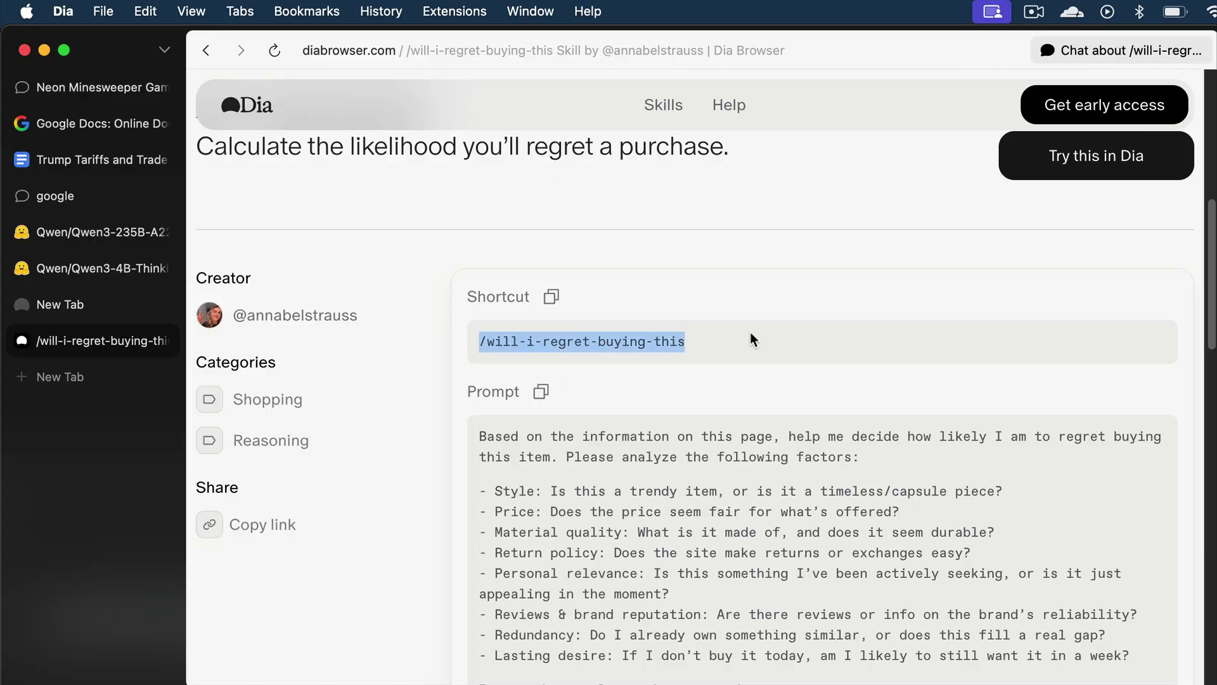
scroll(646, 298, down, 3)
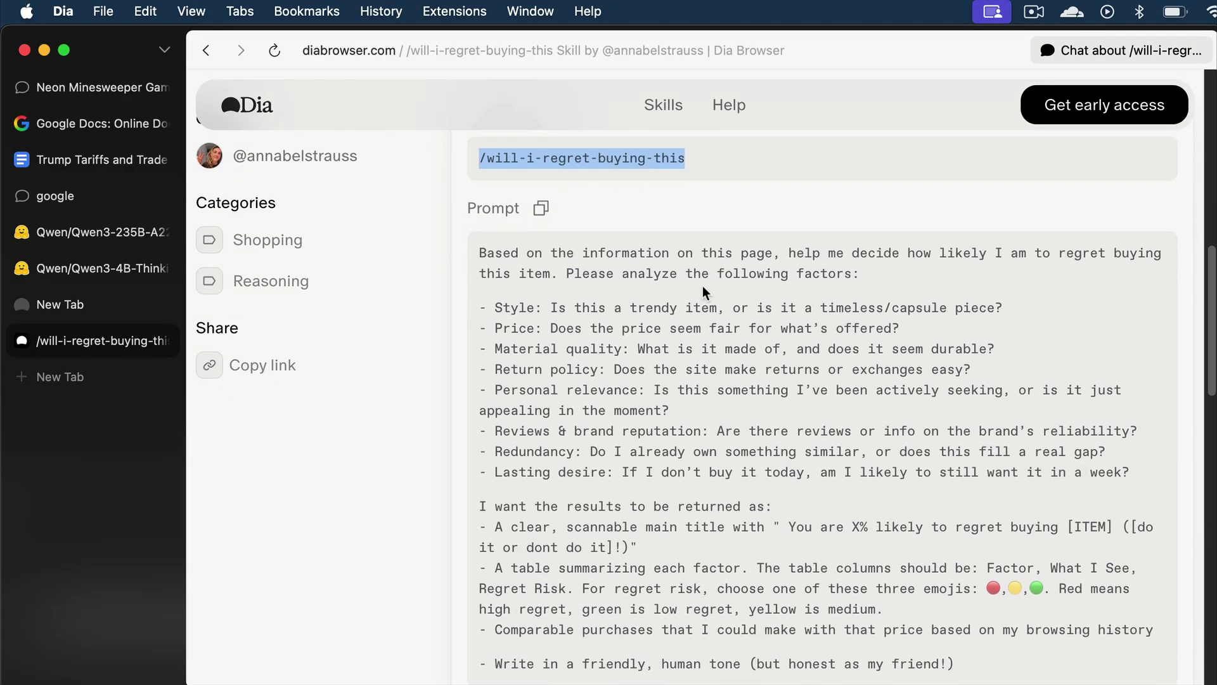
click(819, 282)
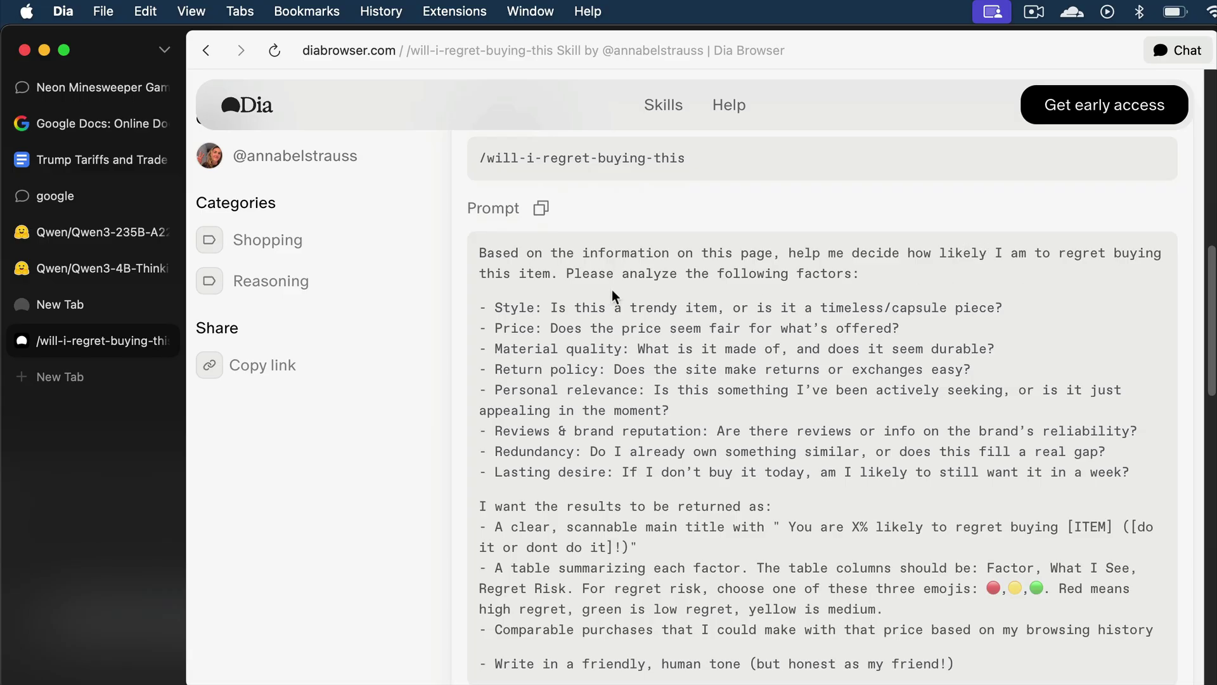
scroll(889, 271, down, 1)
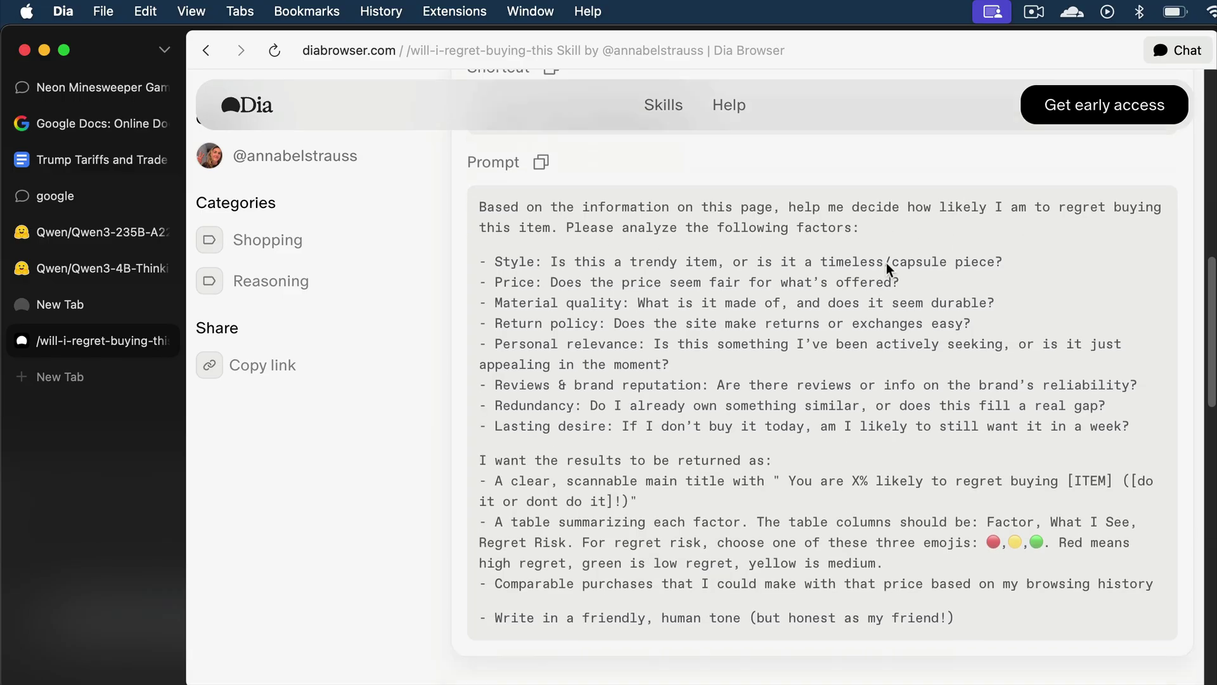
scroll(889, 271, down, 3)
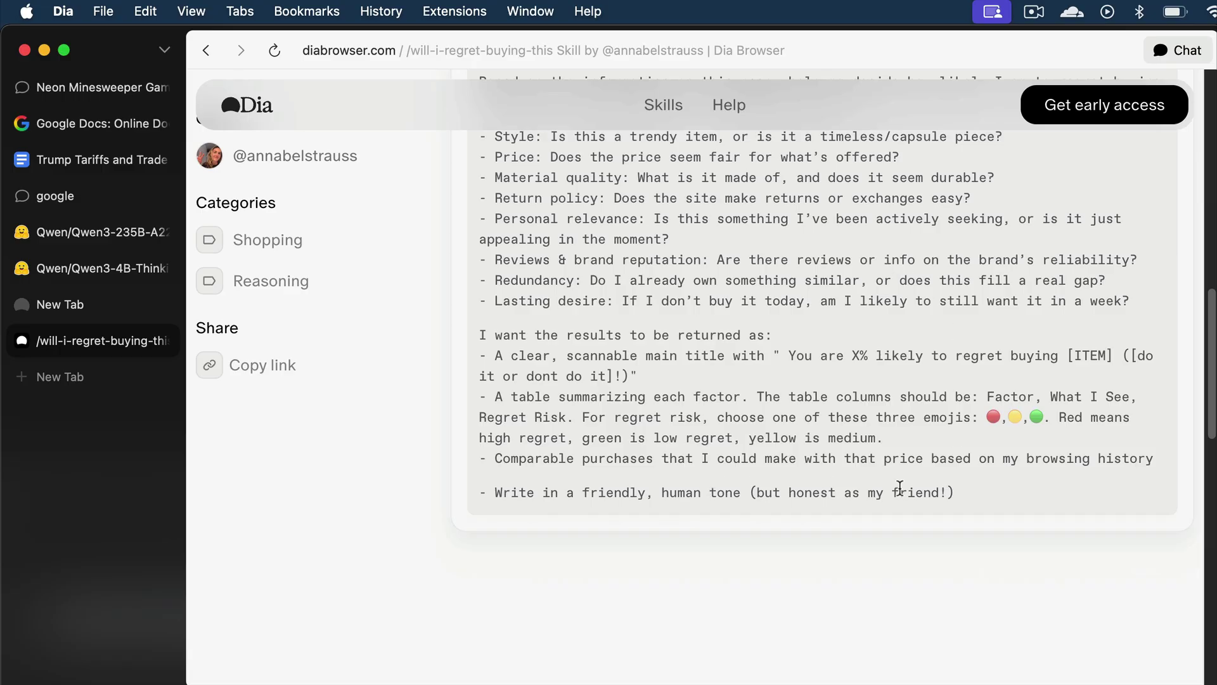
drag(955, 492, 482, 493)
click(1021, 486)
scroll(673, 358, up, 6)
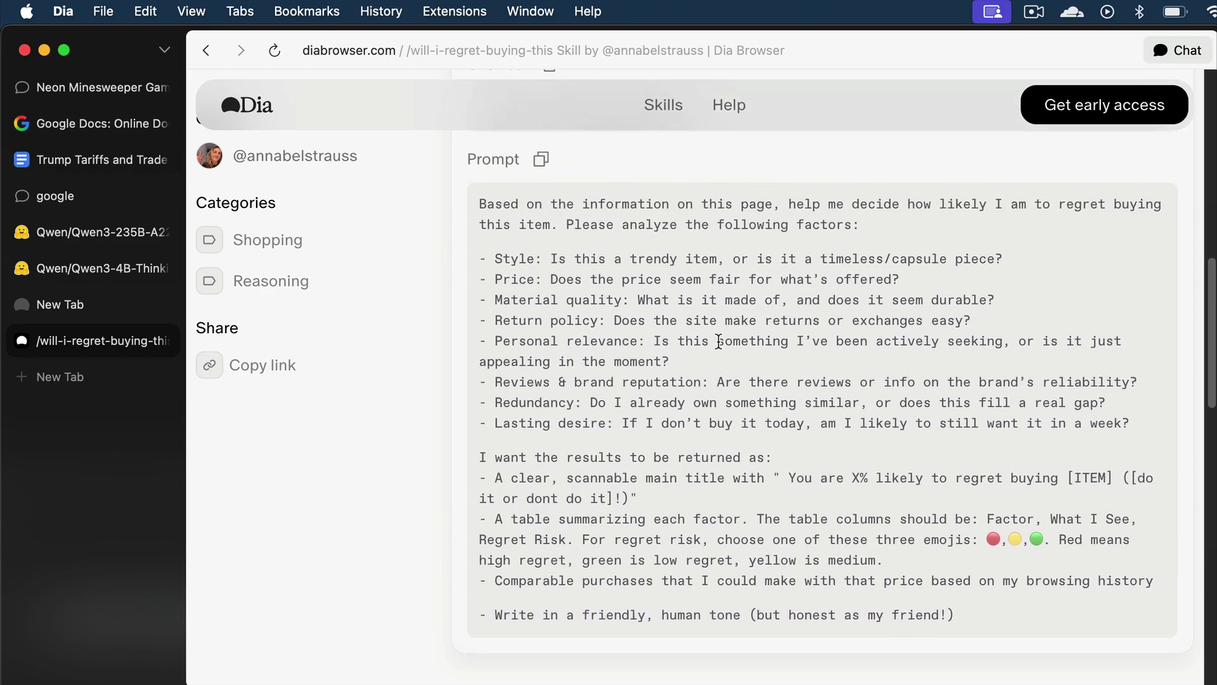
scroll(719, 341, up, 1)
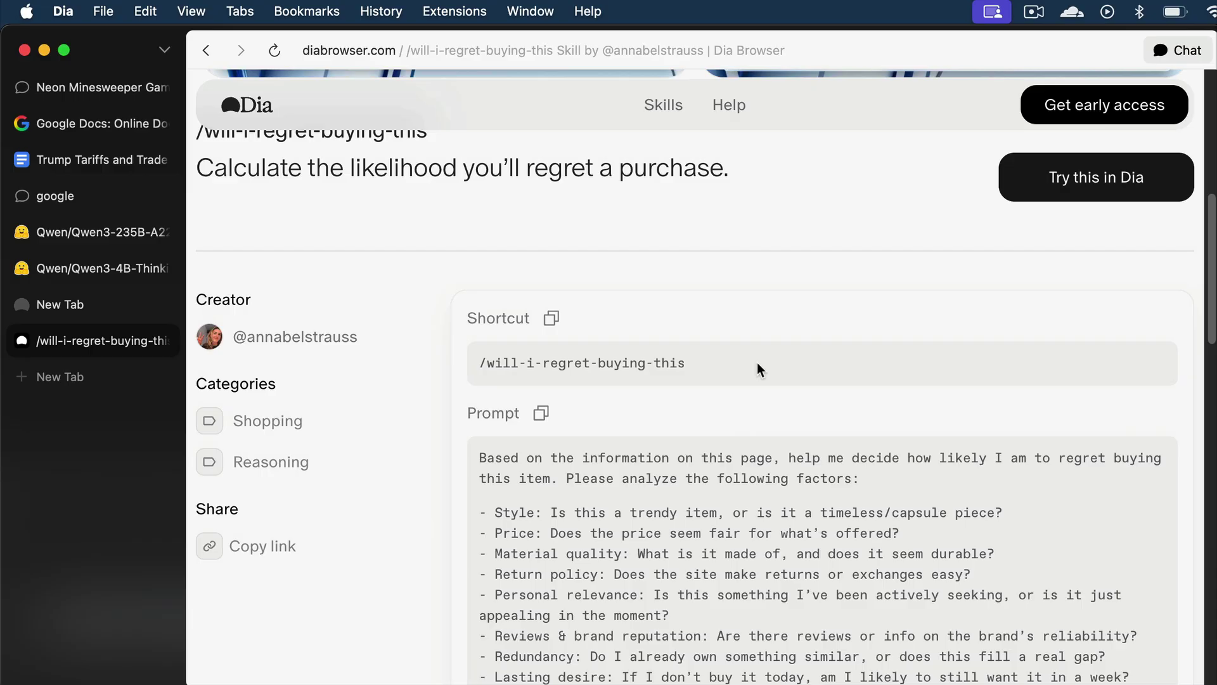
scroll(759, 368, up, 7)
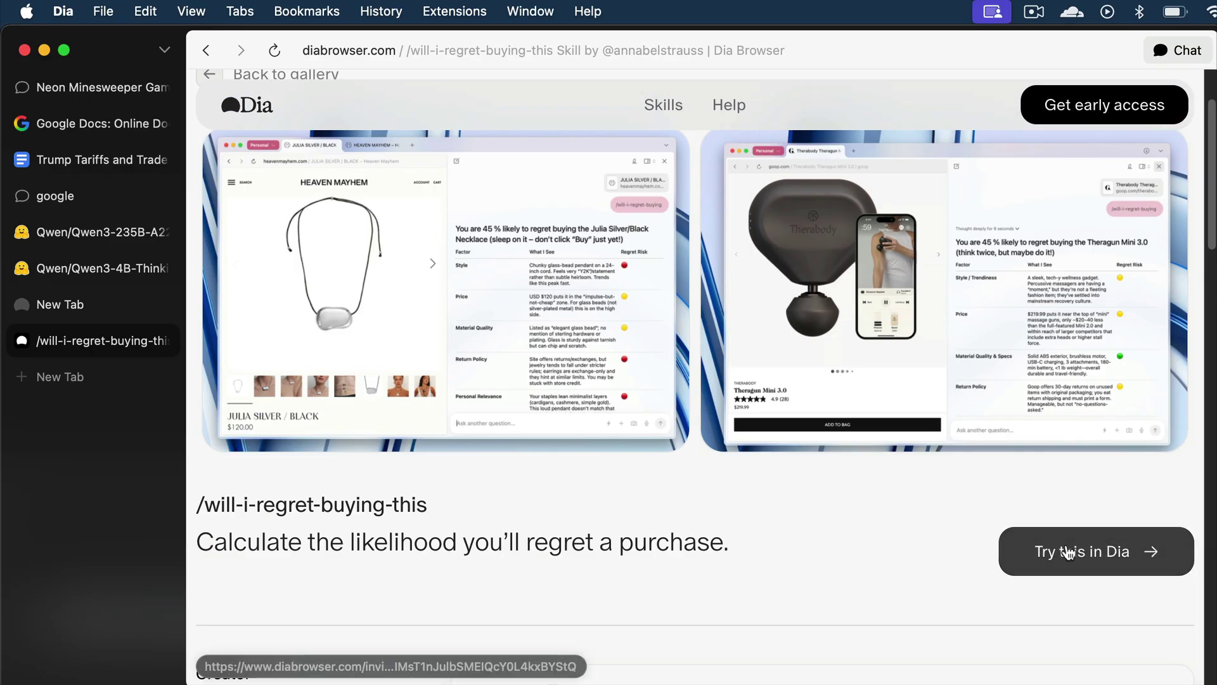
- Add the /will-i-regret-buying-this skill to Dia, then close the skill editor and Skills list
click(1069, 553)
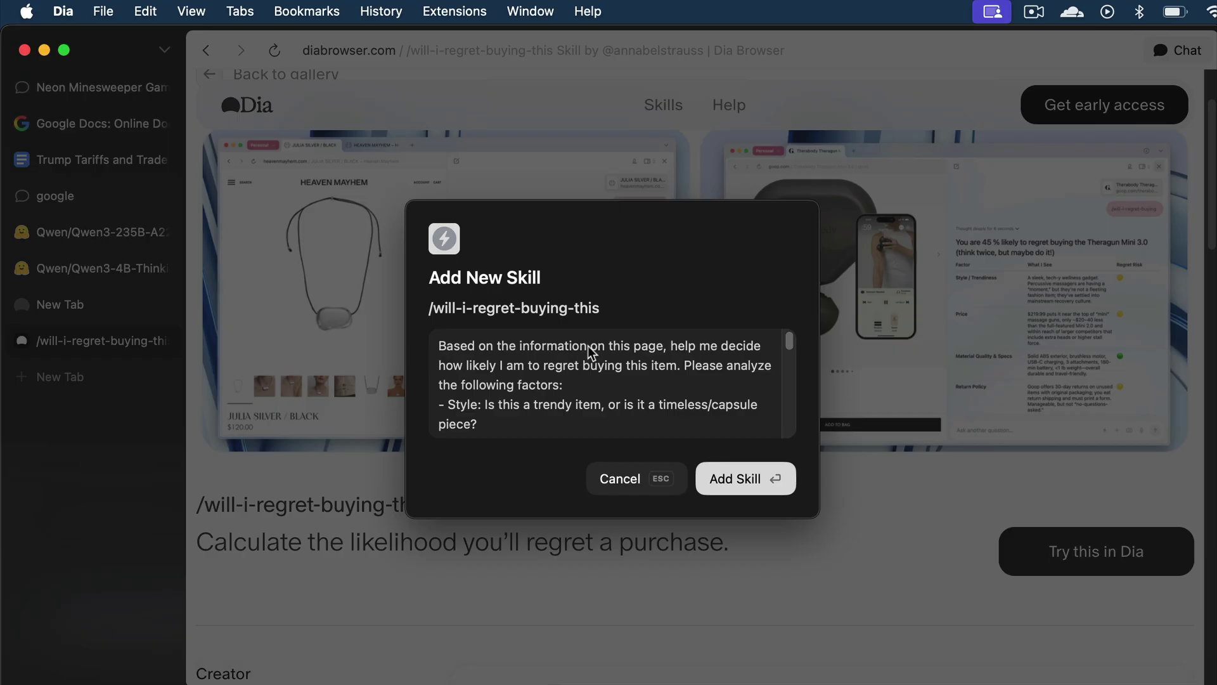
scroll(602, 383, down, 1)
scroll(602, 383, up, 1)
click(715, 481)
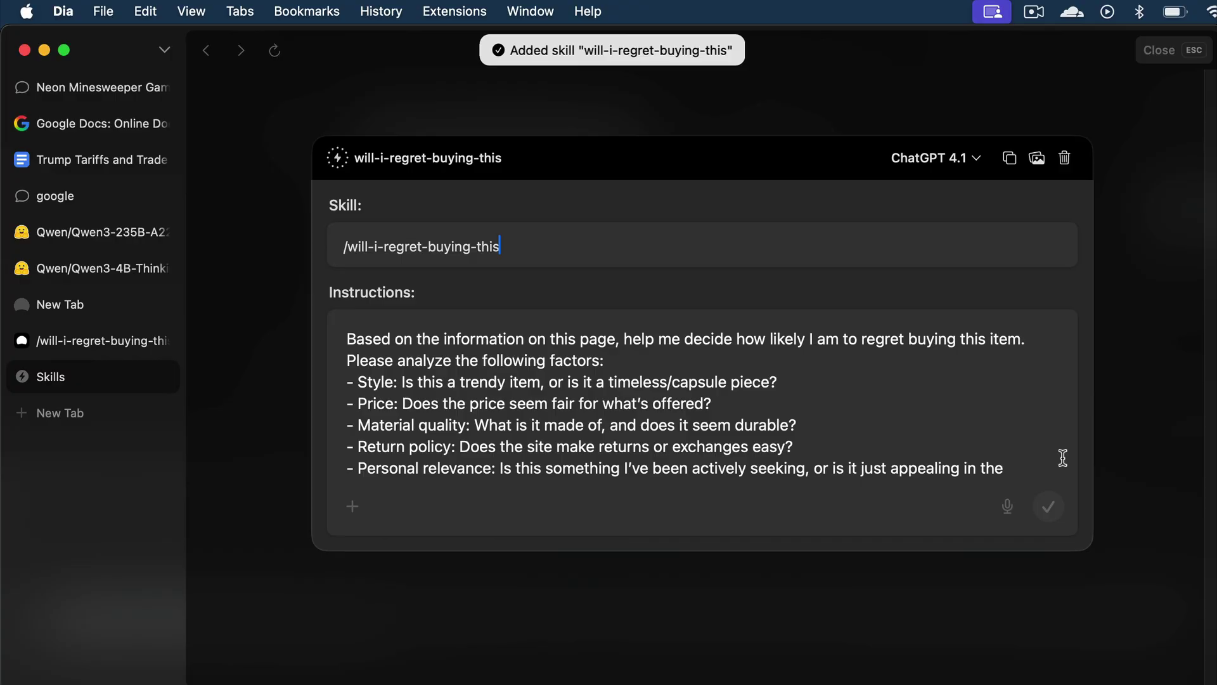
key(Escape)
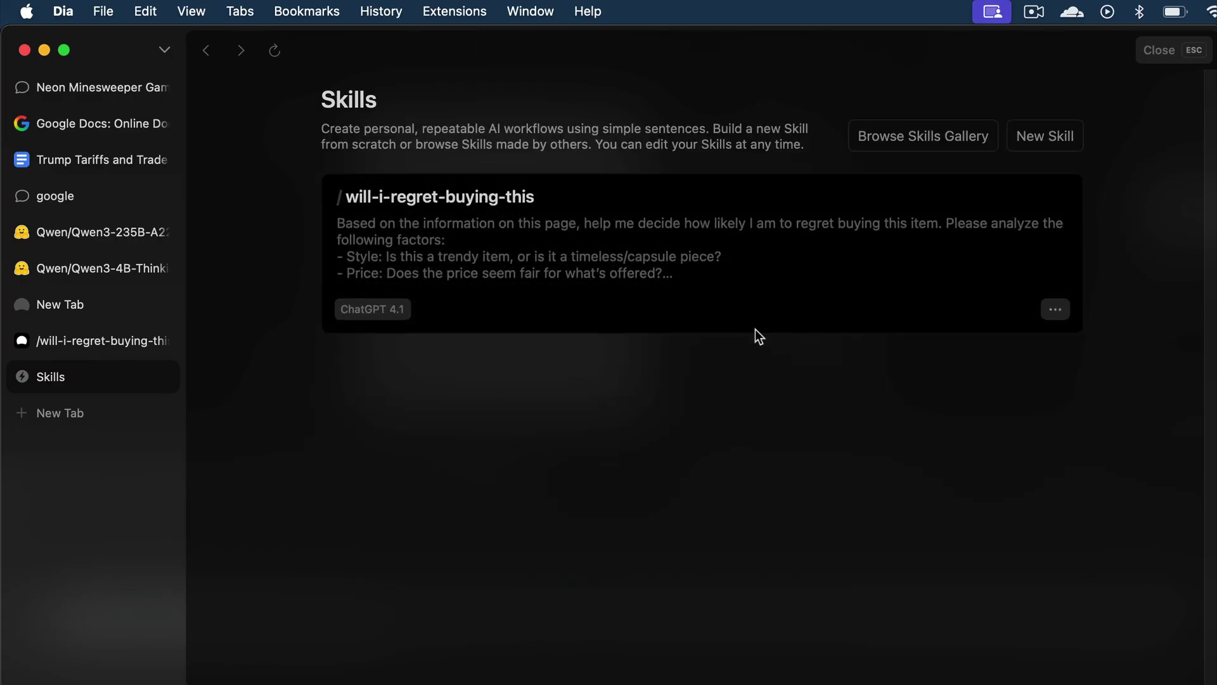
key(super+w)
- In the empty new tab, load apple.com via 'app', open its iPhone page, and scroll down it
click(94, 307)
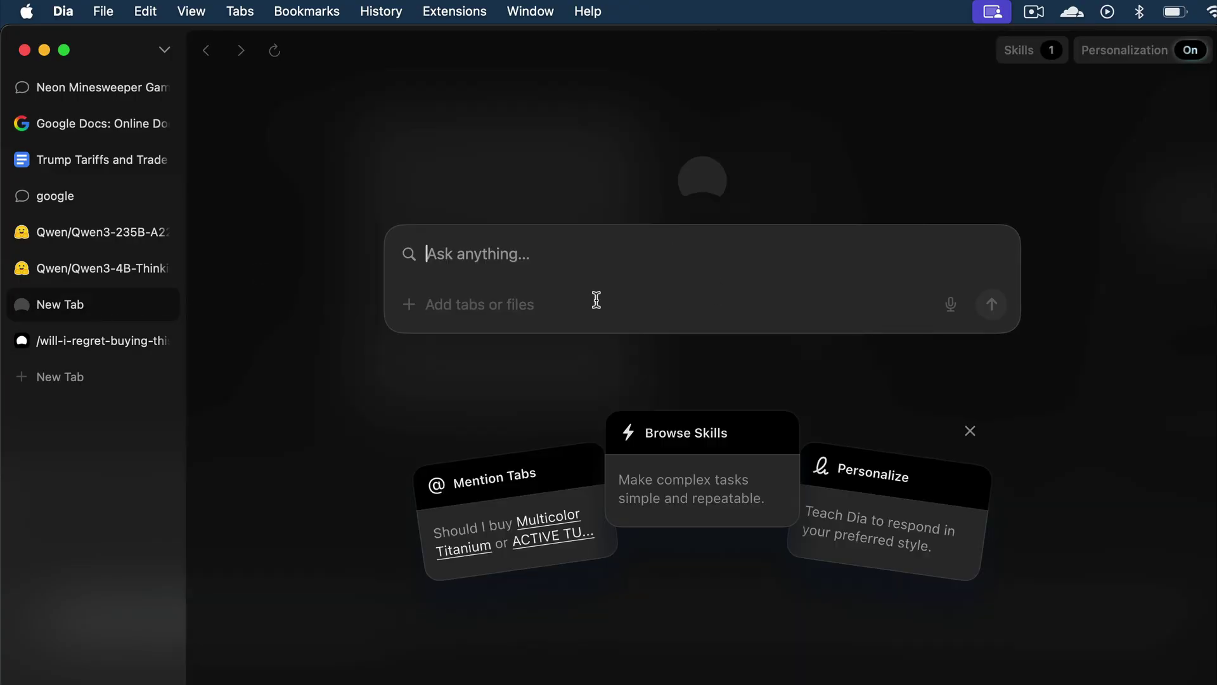
text(apple.com)
key(Return)
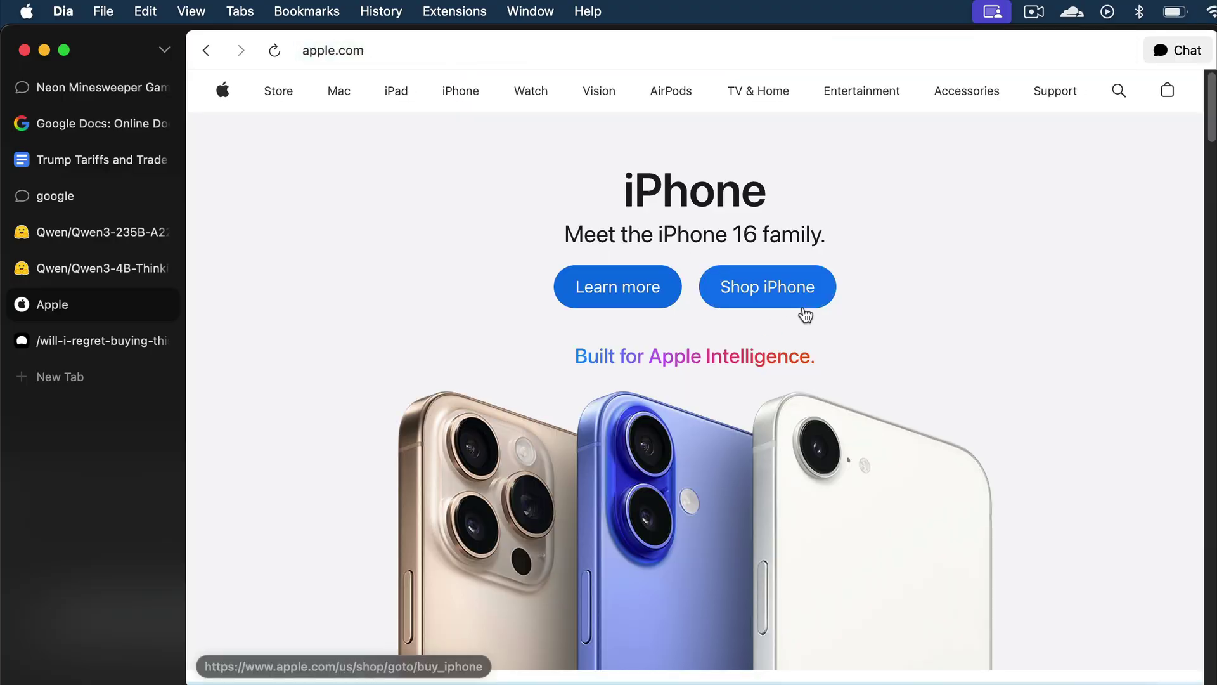
click(627, 304)
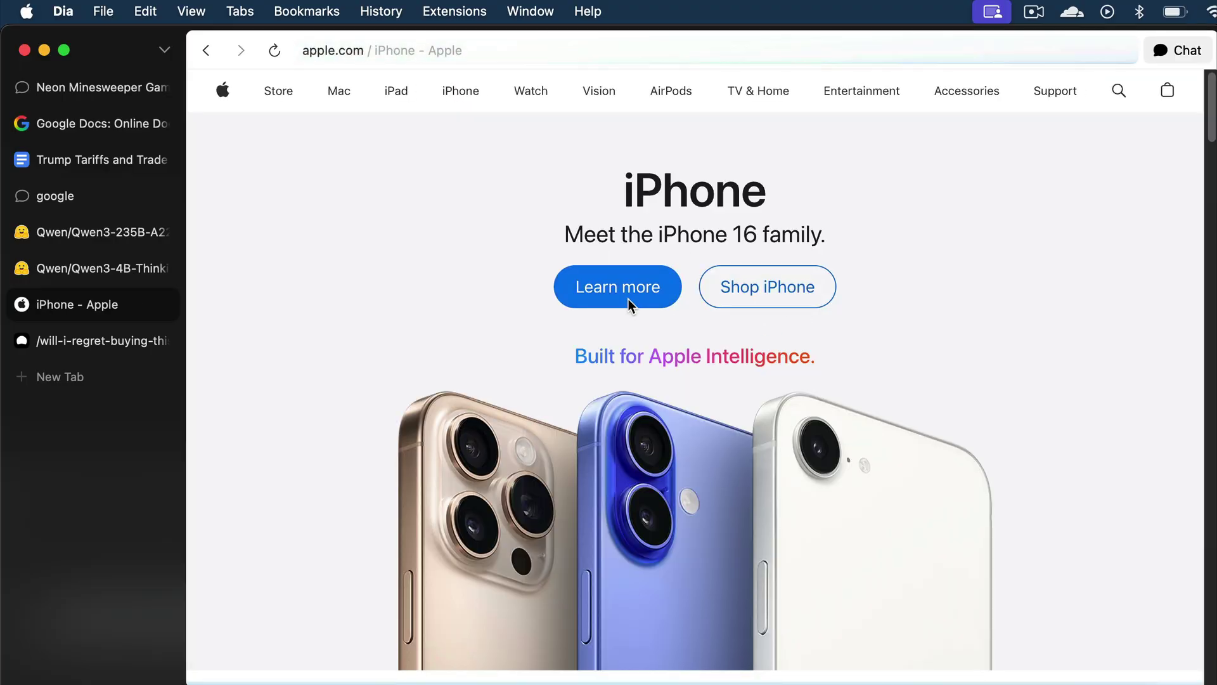
scroll(692, 333, down, 20)
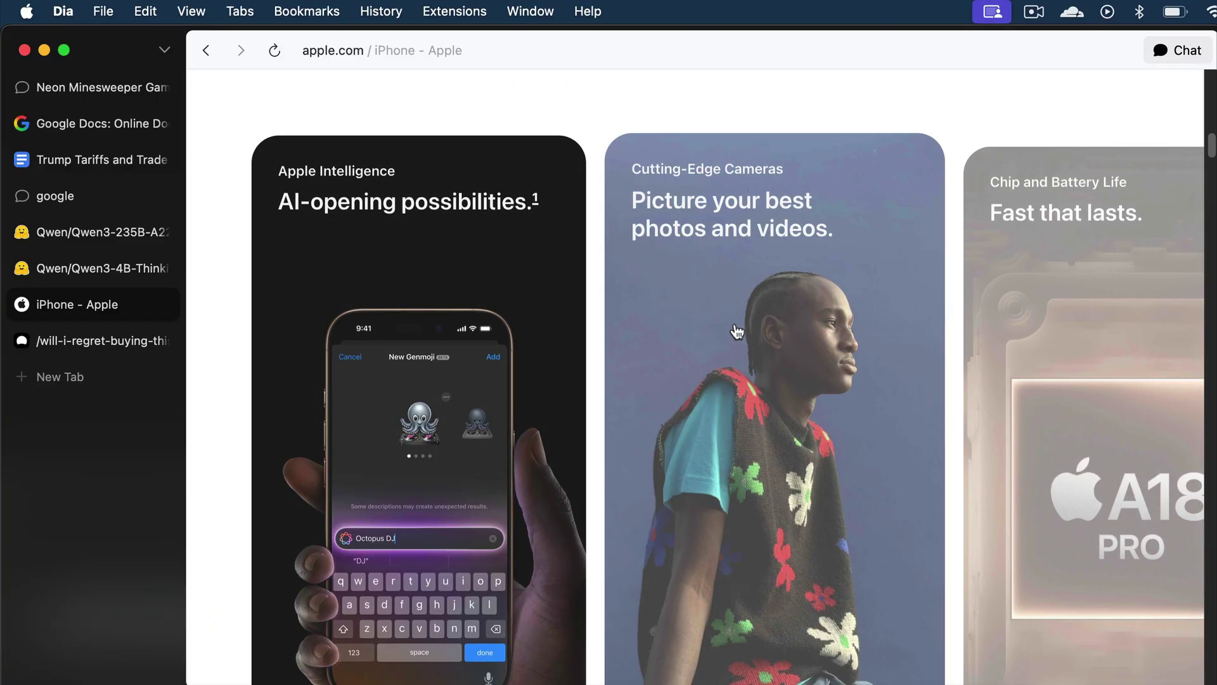
scroll(924, 382, down, 10)
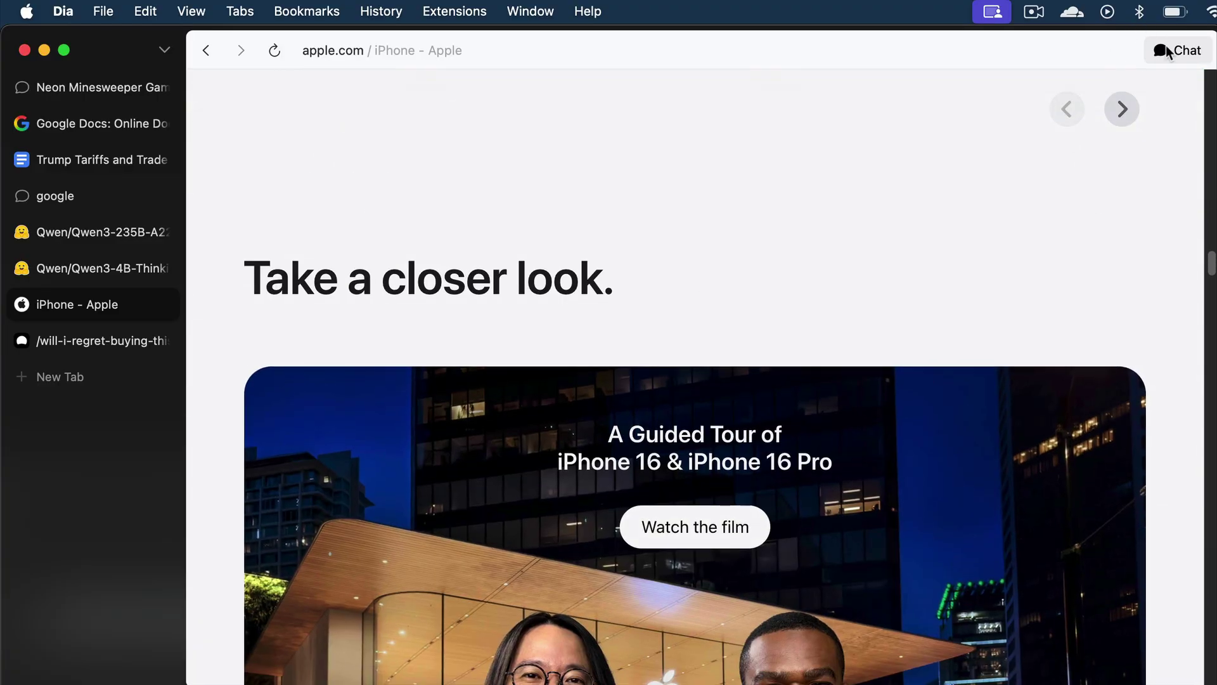
- Run the /will-i-regret-buying-this skill on the iPhone page from the chat panel
click(1168, 49)
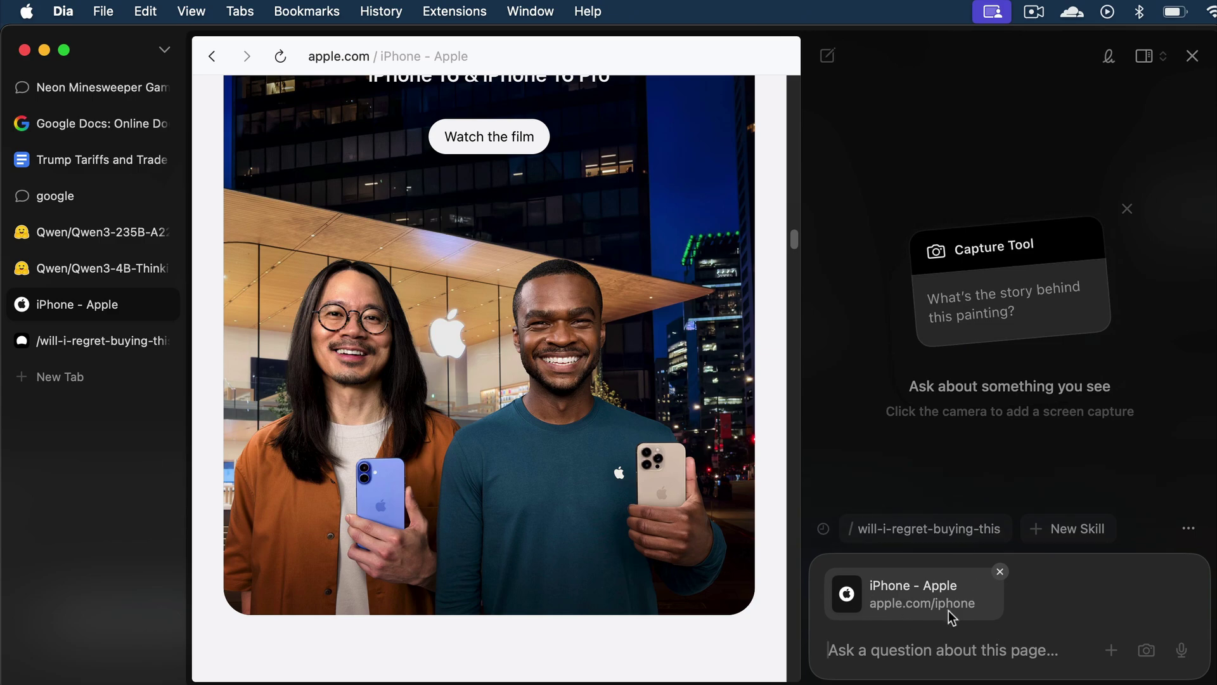
text(/)
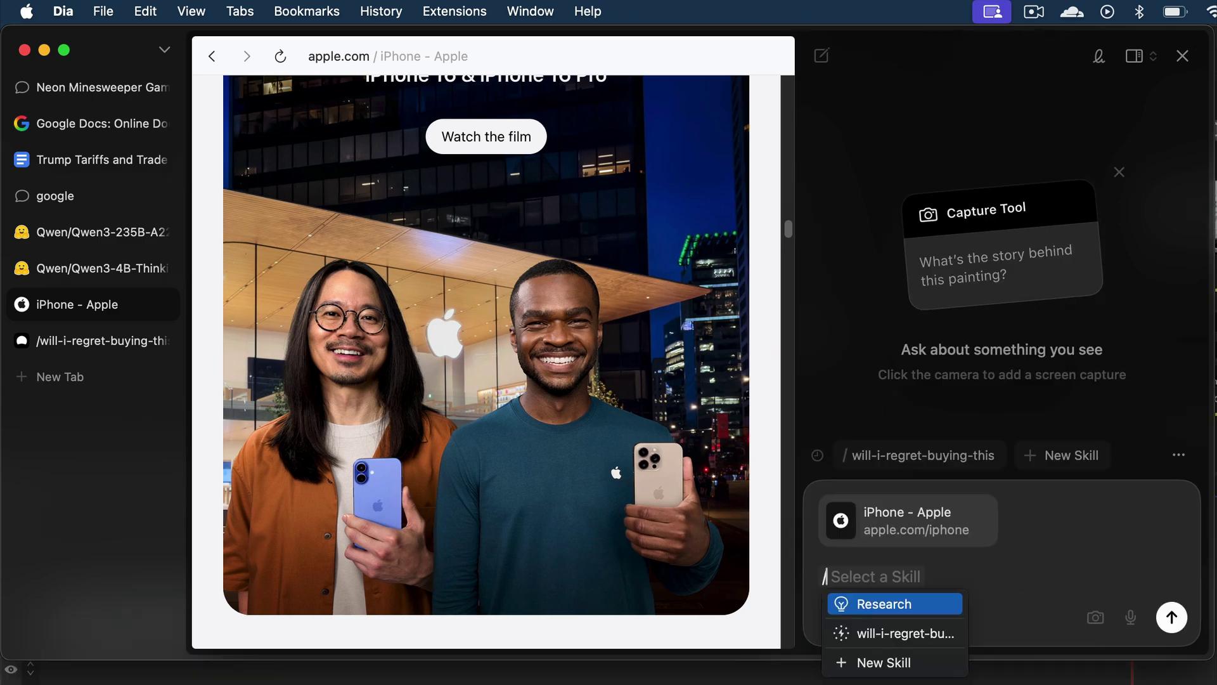
click(913, 634)
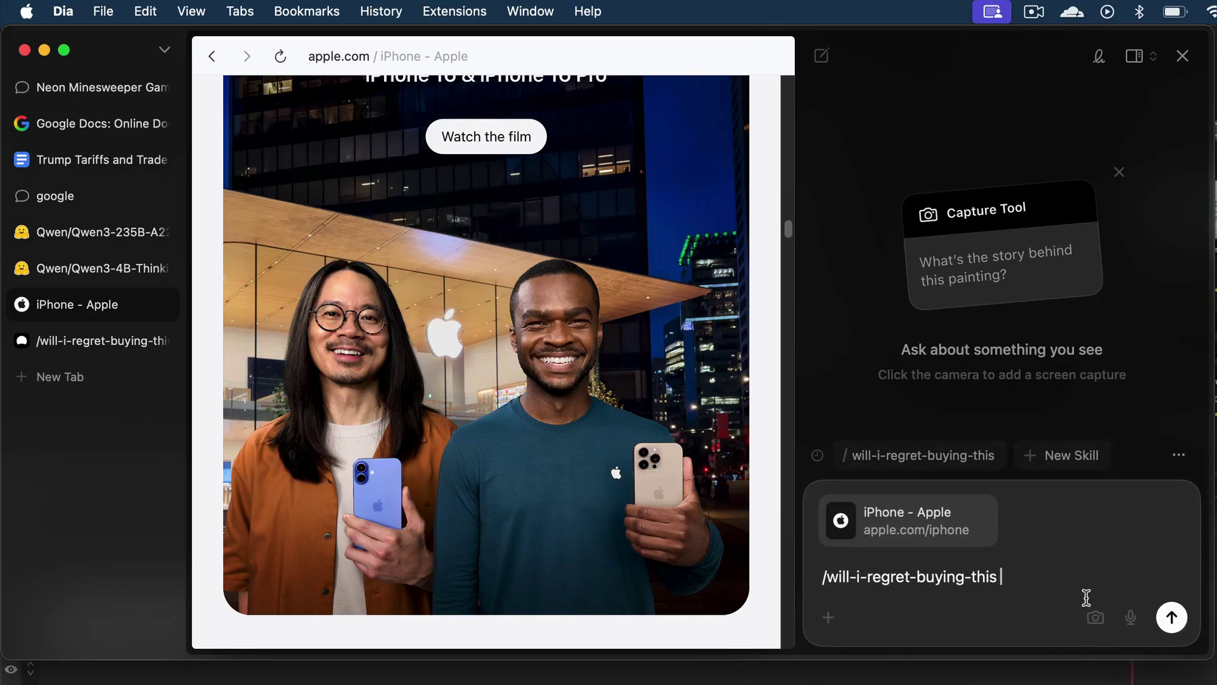
click(1171, 617)
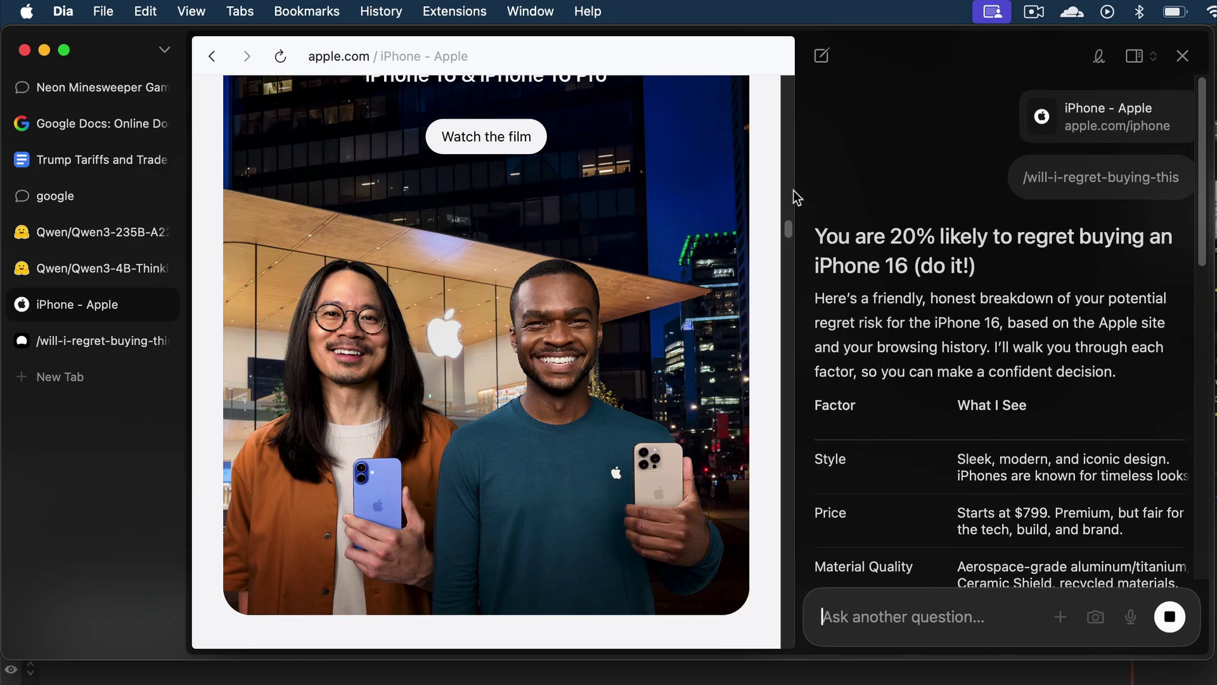
- Widen the chat area and scroll through the 20% regret verdict
drag(796, 191, 701, 203)
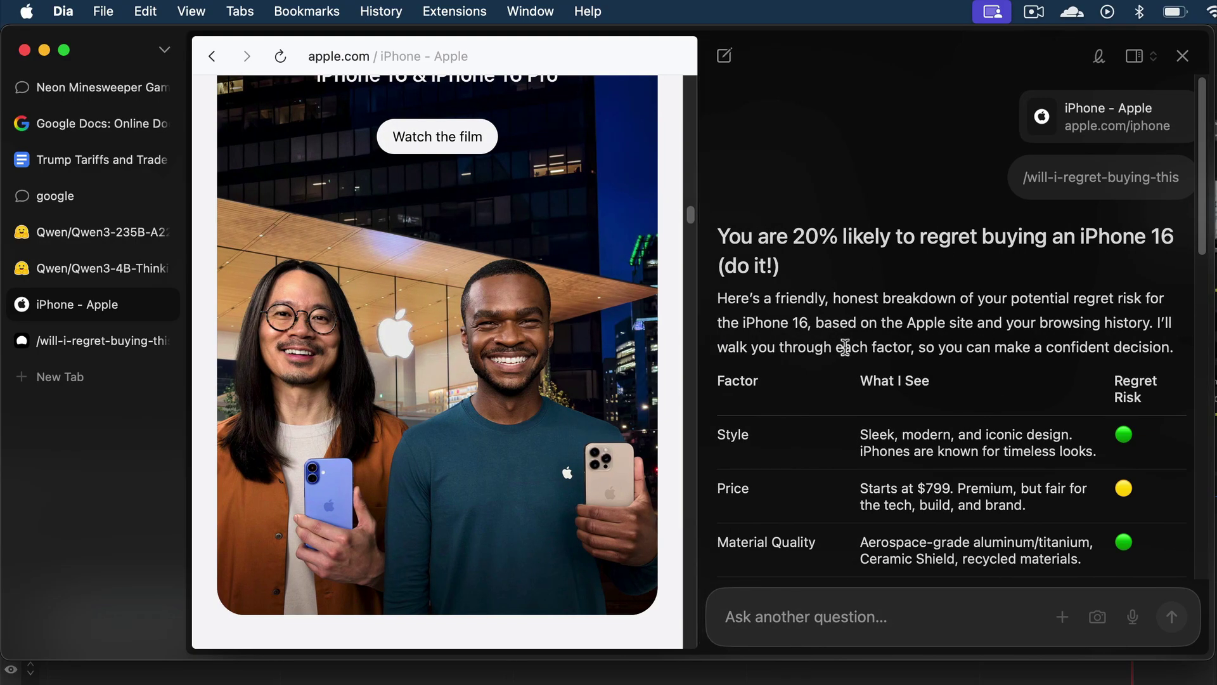
scroll(1066, 341, down, 2)
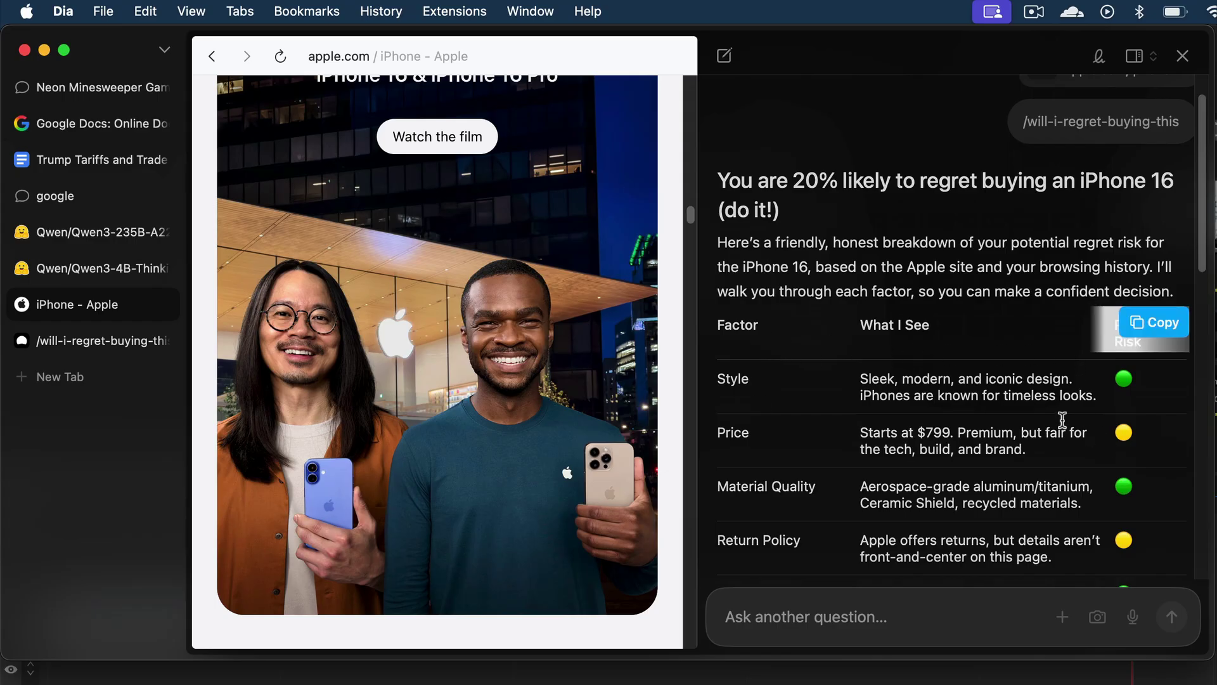
scroll(1065, 393, down, 3)
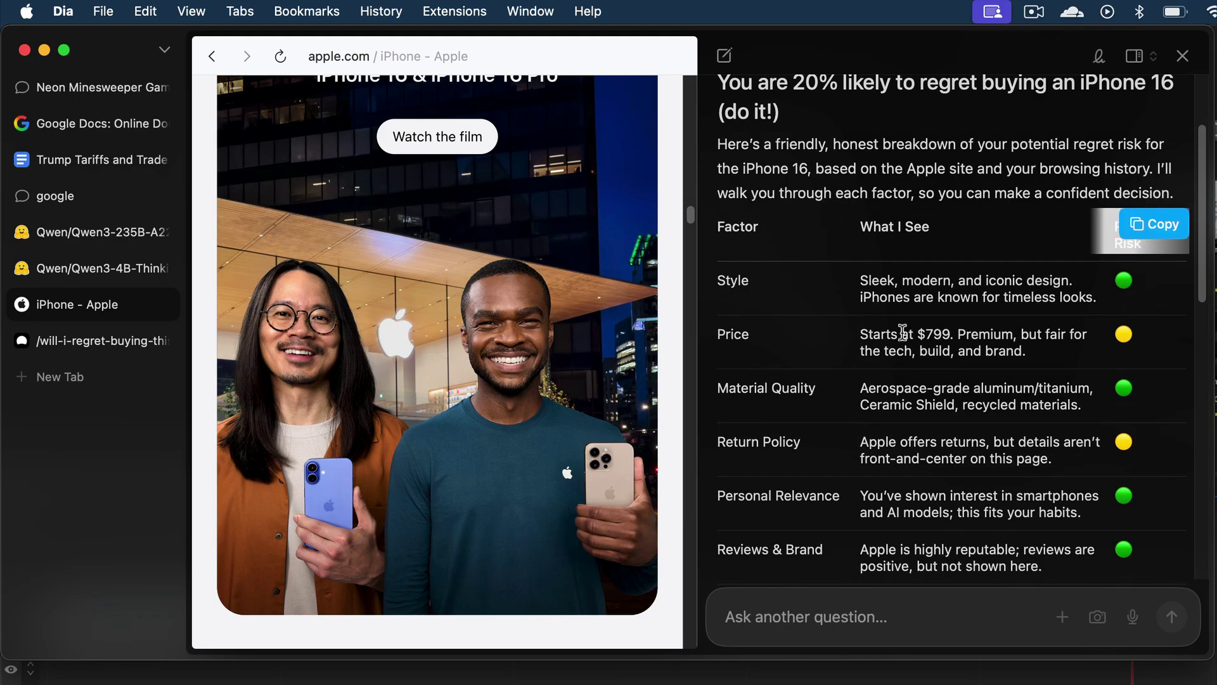
scroll(984, 353, down, 1)
scroll(984, 354, down, 4)
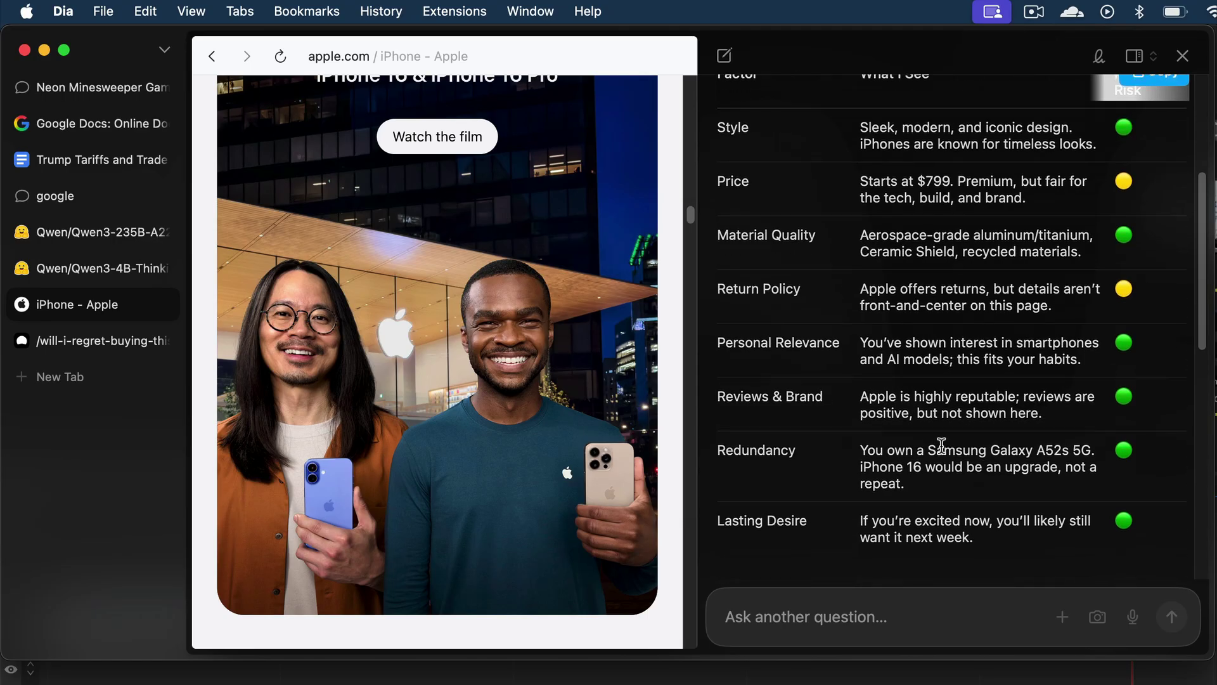
scroll(941, 444, down, 2)
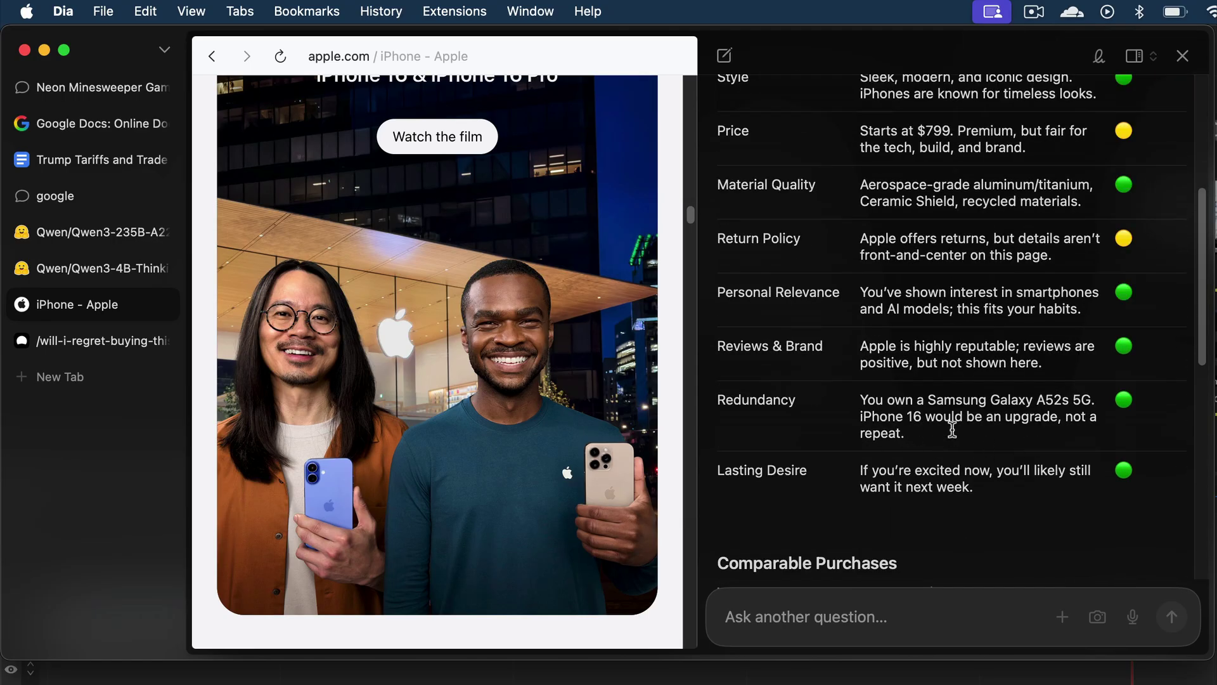
- Highlight the Redundancy row's explanation, read the remaining advice, and dismiss the Memory tip
drag(866, 400, 1050, 407)
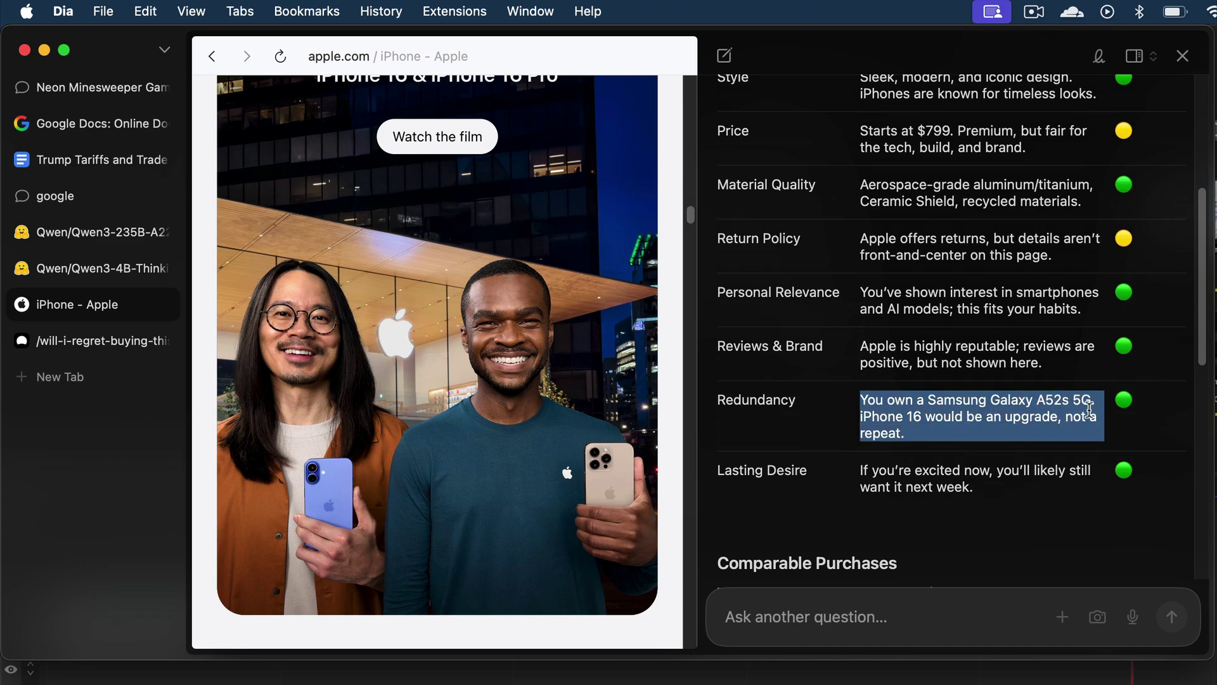
click(993, 431)
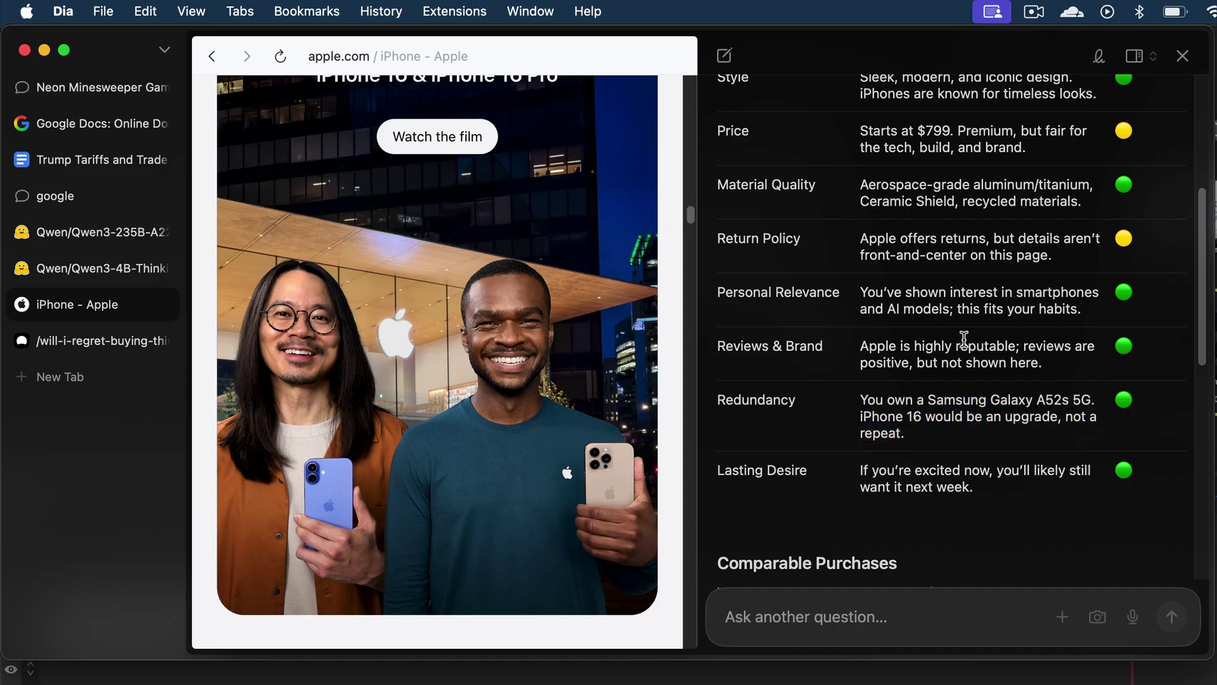
scroll(967, 328, down, 5)
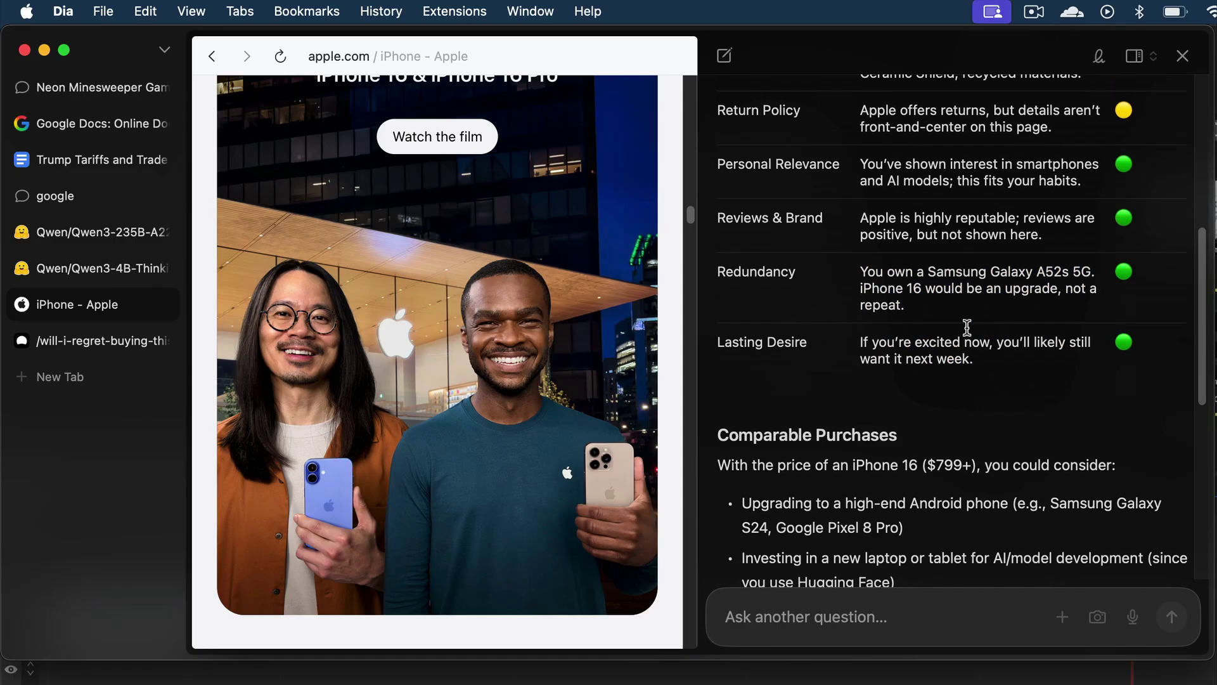
scroll(967, 327, down, 5)
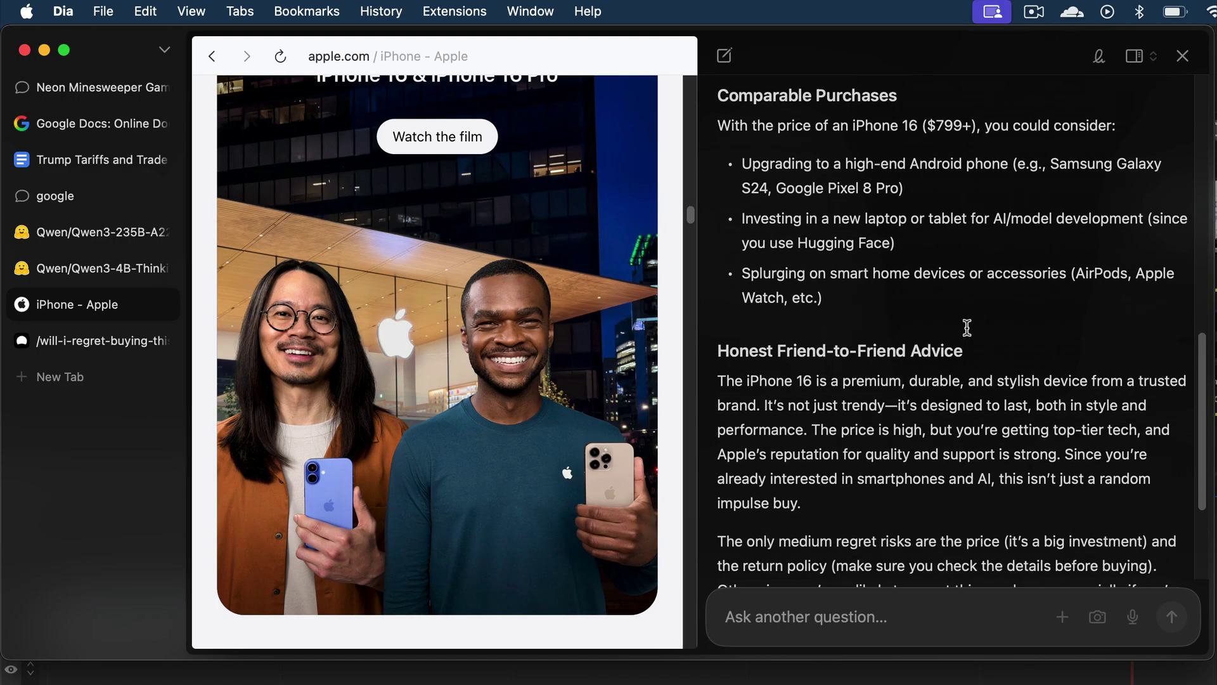
scroll(967, 327, down, 4)
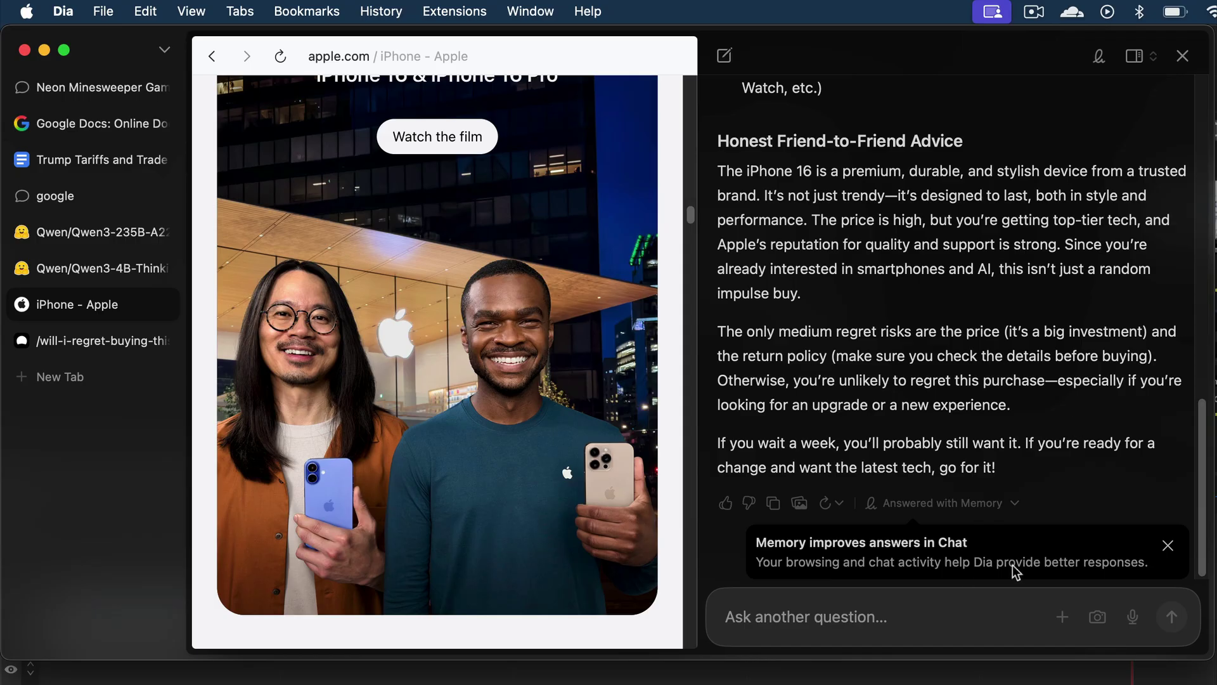
click(1168, 545)
scroll(1125, 481, up, 15)
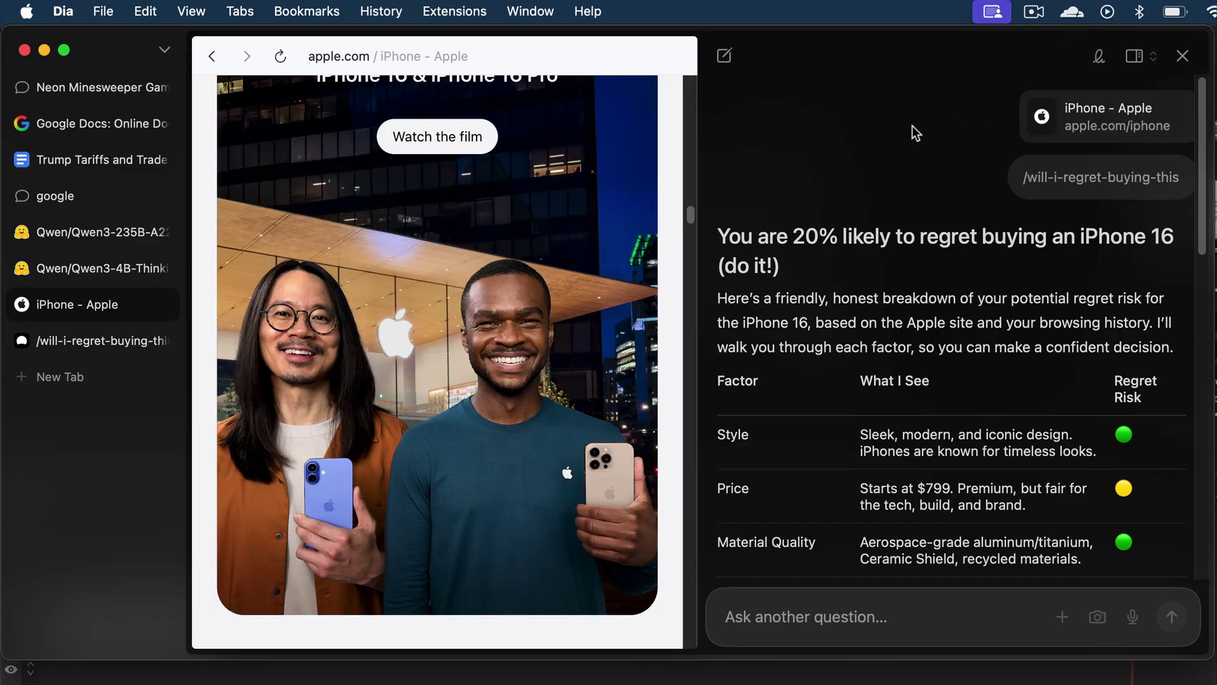
- Open the Skills page in a new tab and start a new skill
click(95, 378)
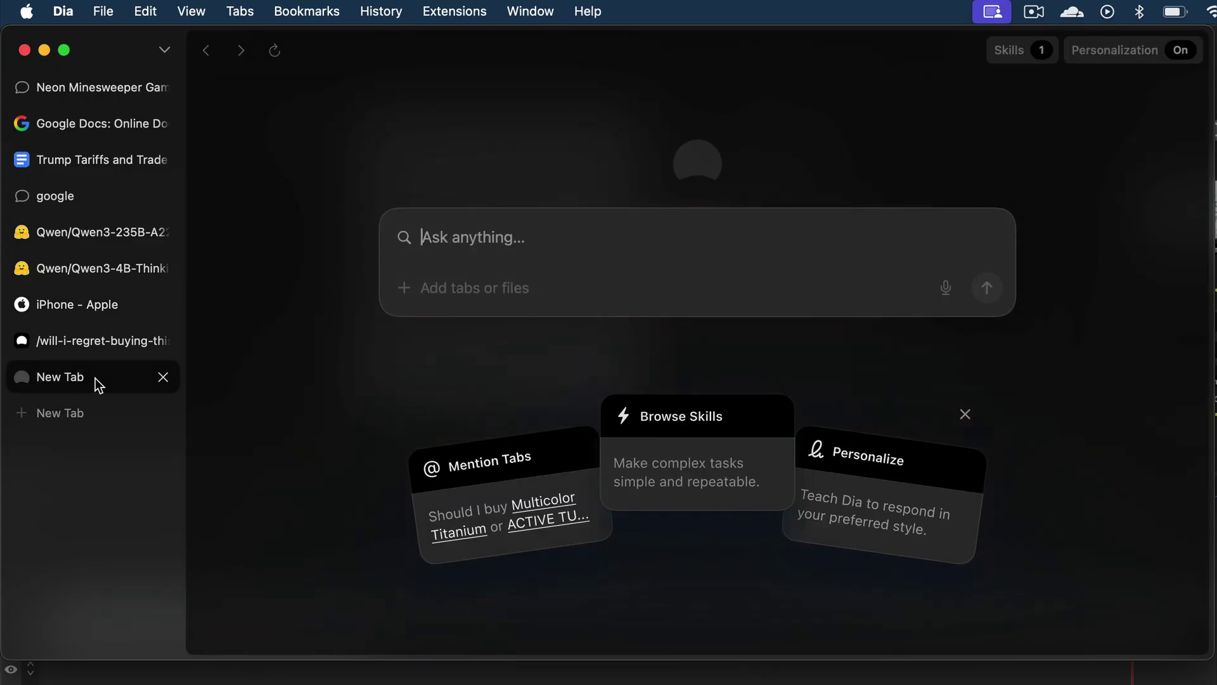
click(1013, 56)
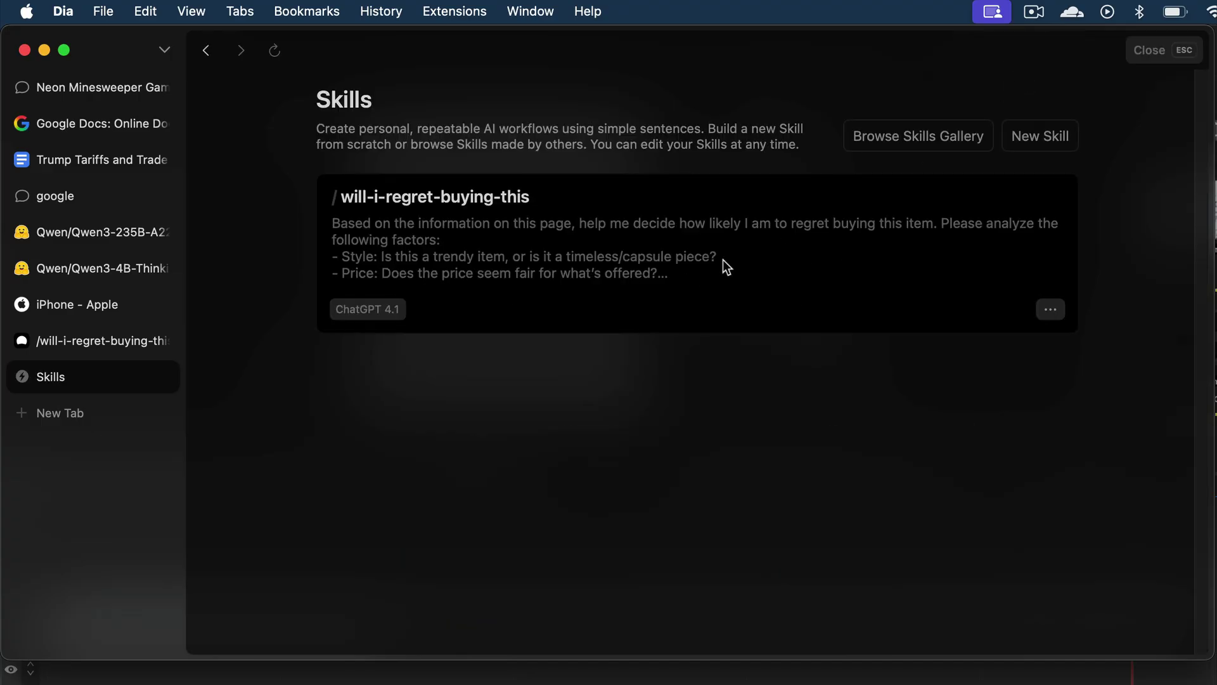
click(1024, 137)
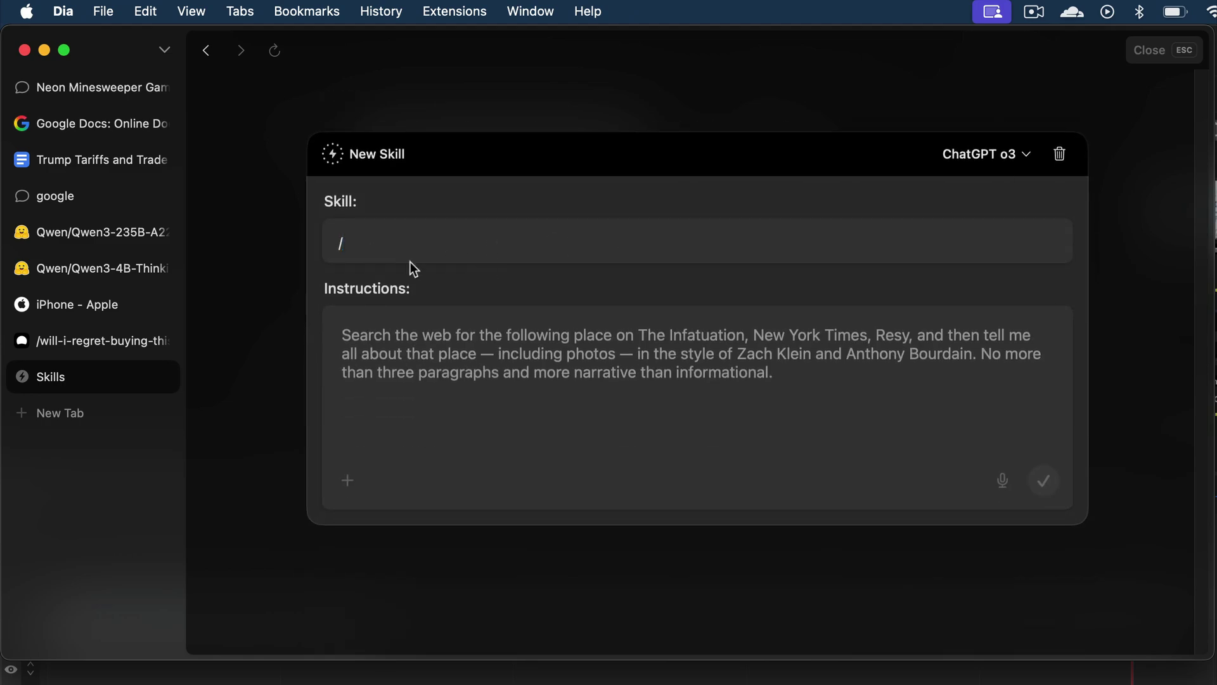
- Set the new skill's model to ChatGPT 4.1, then discard it unsaved with Esc
click(982, 156)
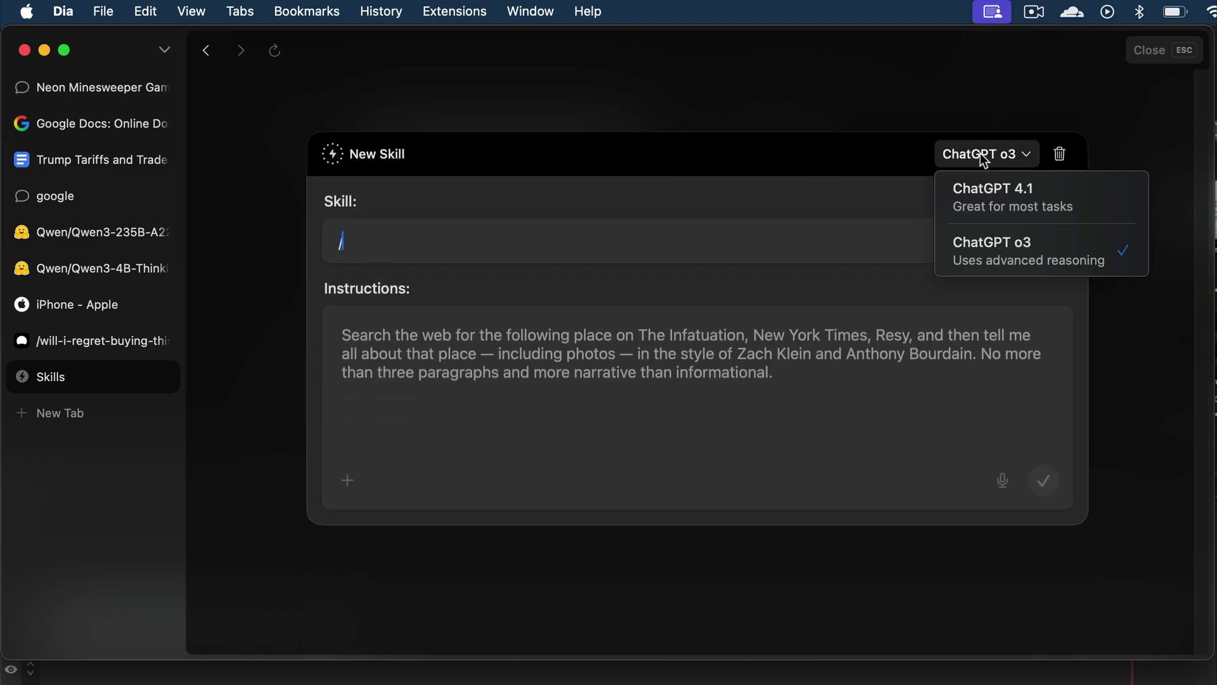
click(994, 211)
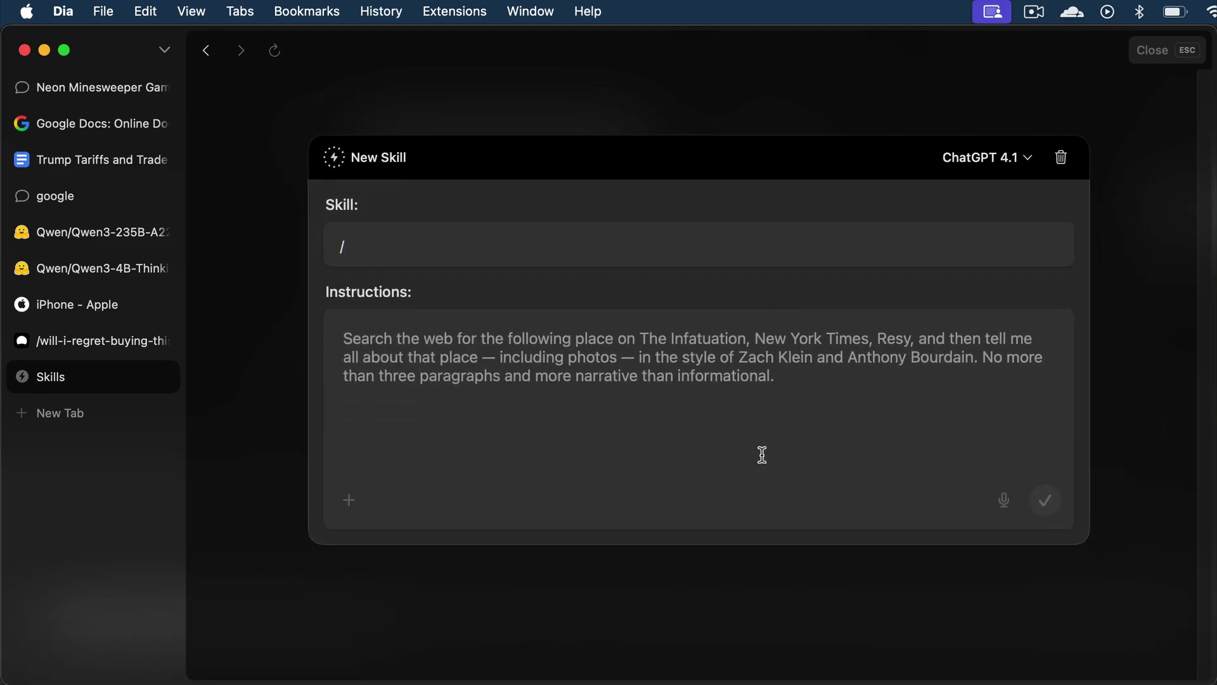
click(833, 434)
key(Escape)
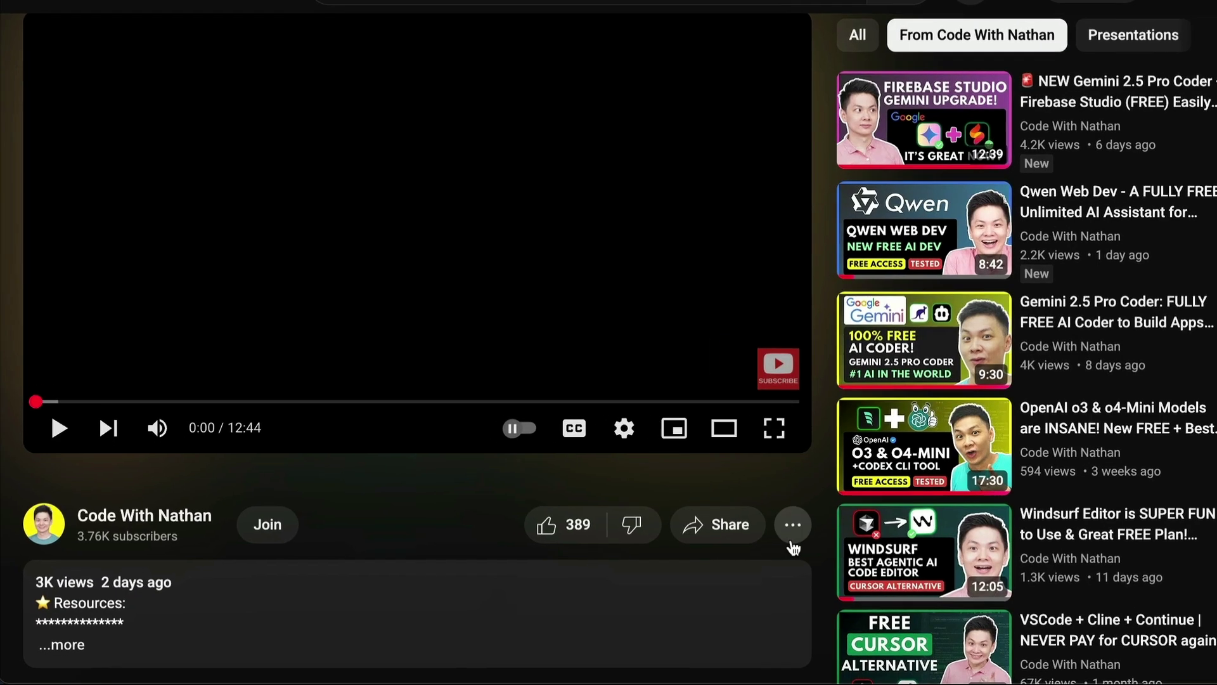
- Try a $500 Super Thanks with an emoji after 'Thanks!', then close the offer
click(739, 532)
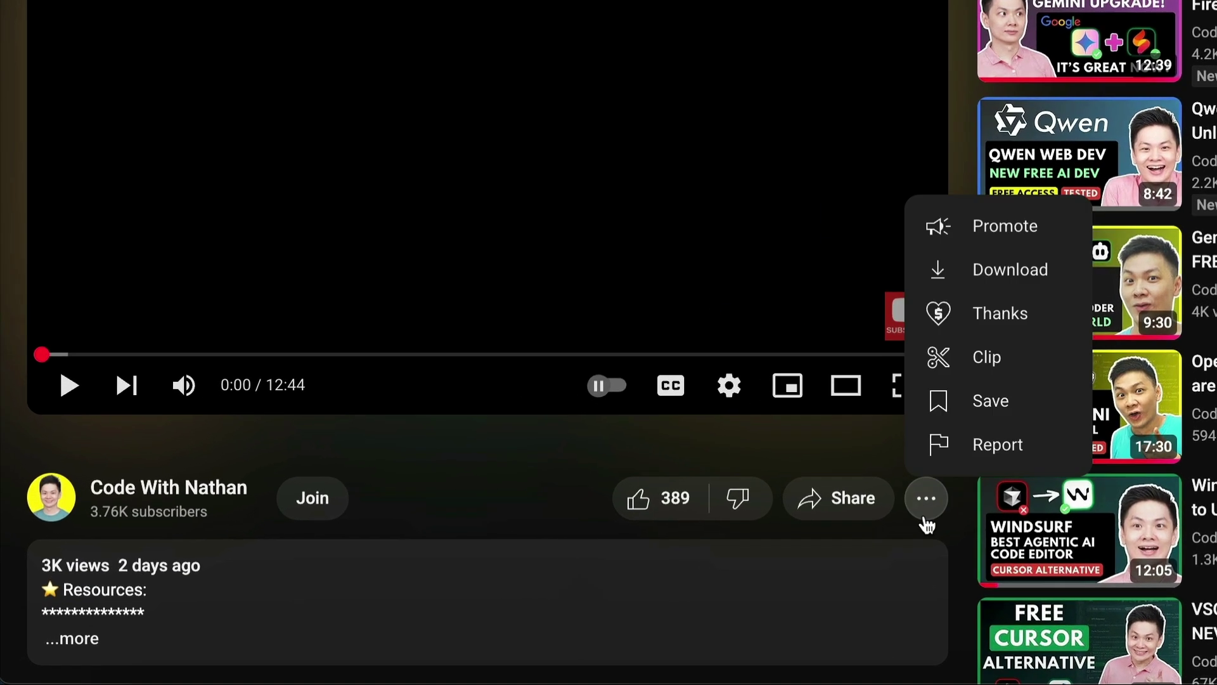
click(1018, 321)
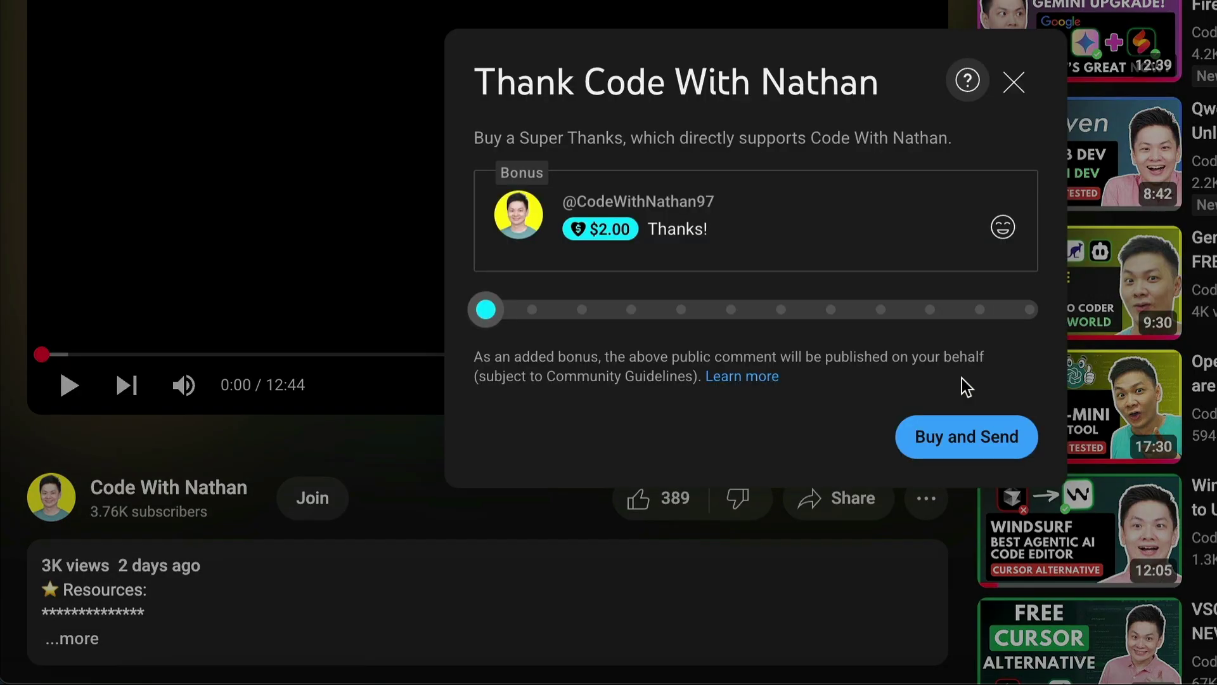
drag(498, 310, 1039, 306)
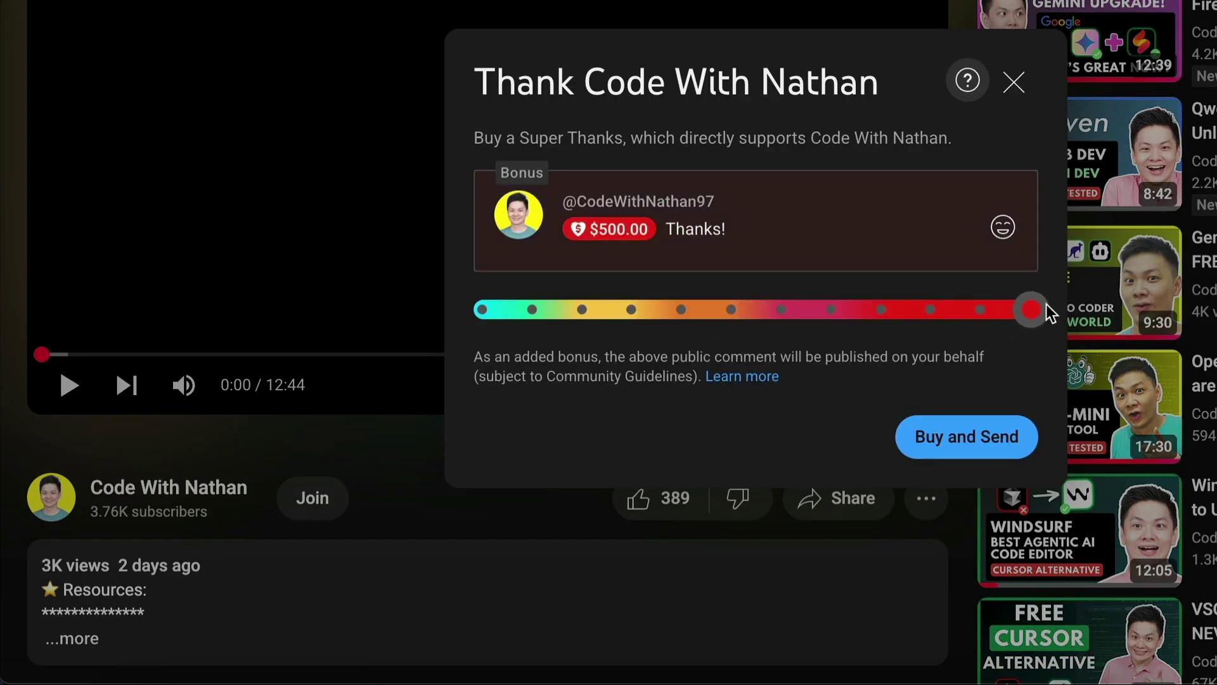
click(1003, 227)
click(551, 430)
click(1003, 229)
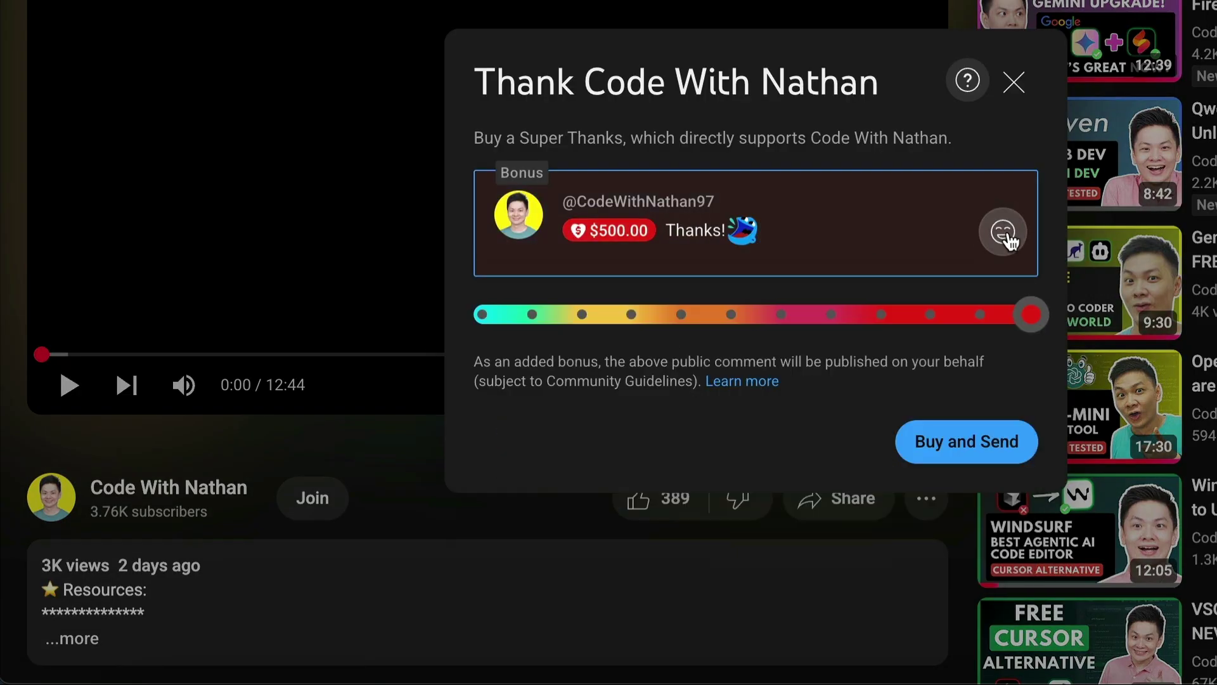
click(1001, 455)
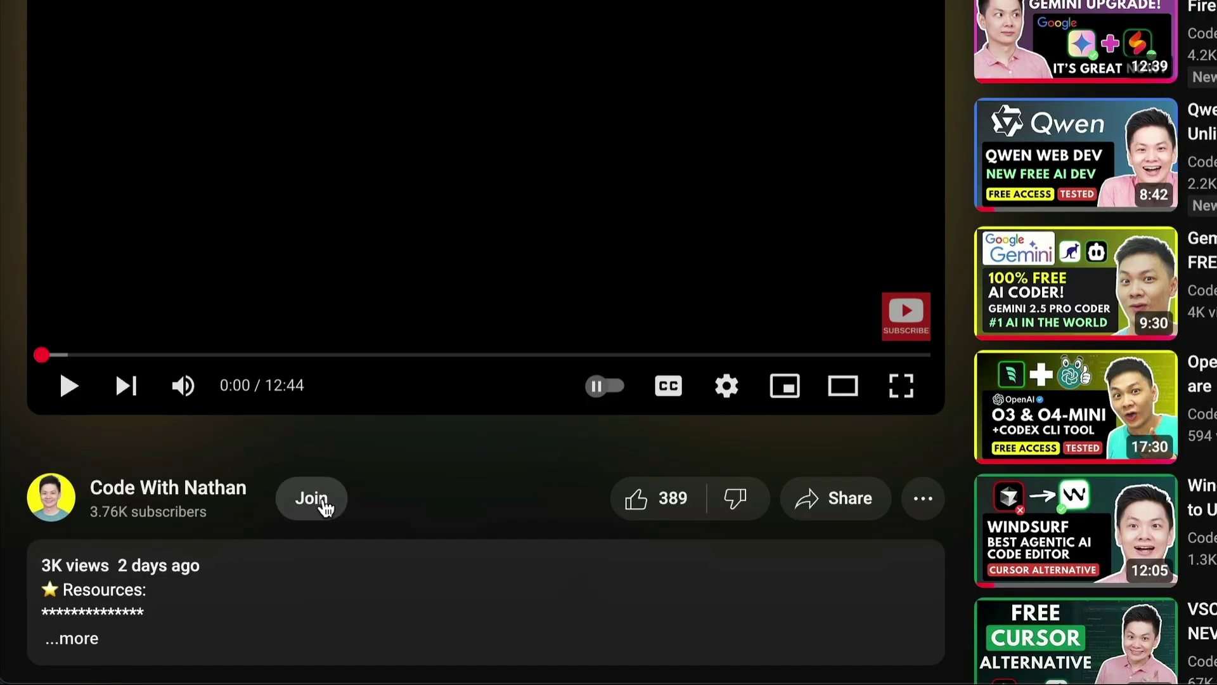
- Open the channel's Join membership offer and view the Gold Members tier at $6.99/month
click(320, 505)
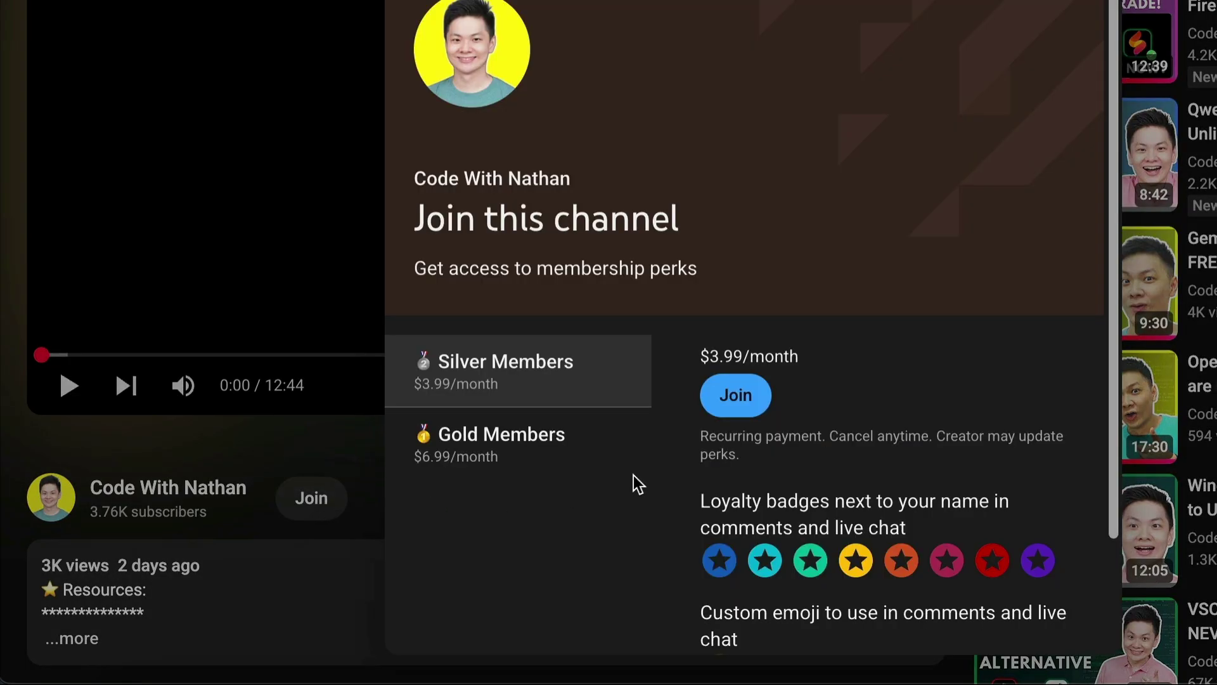
scroll(854, 431, down, 3)
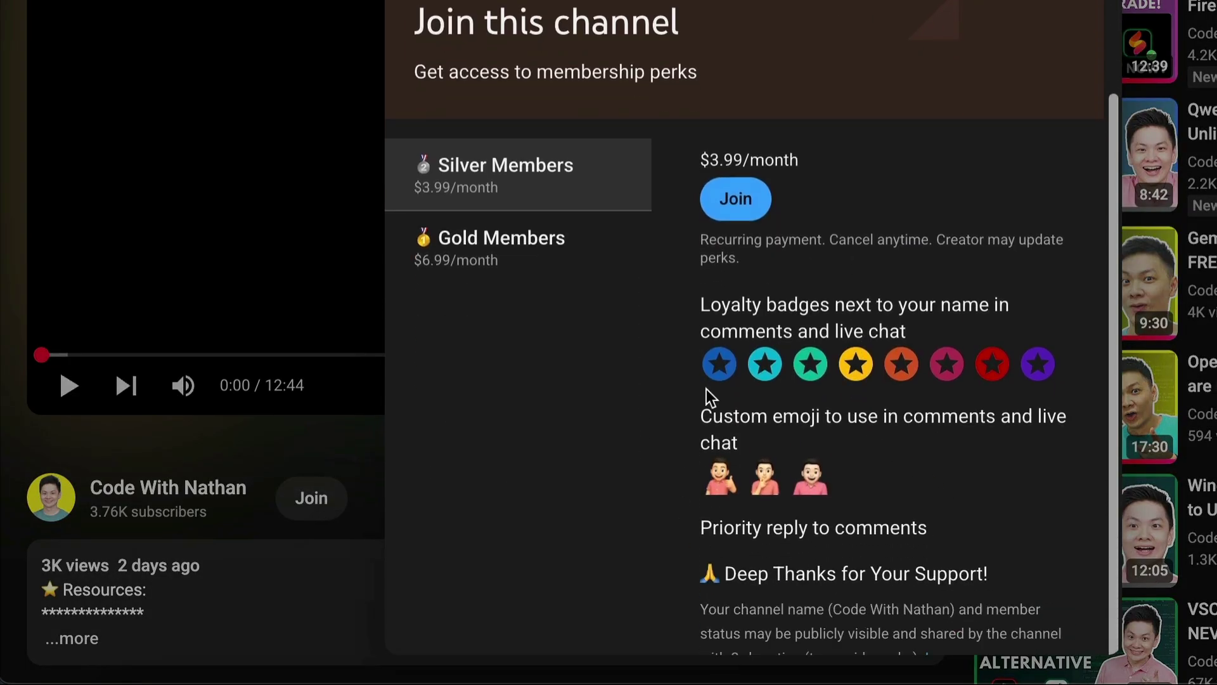
click(594, 261)
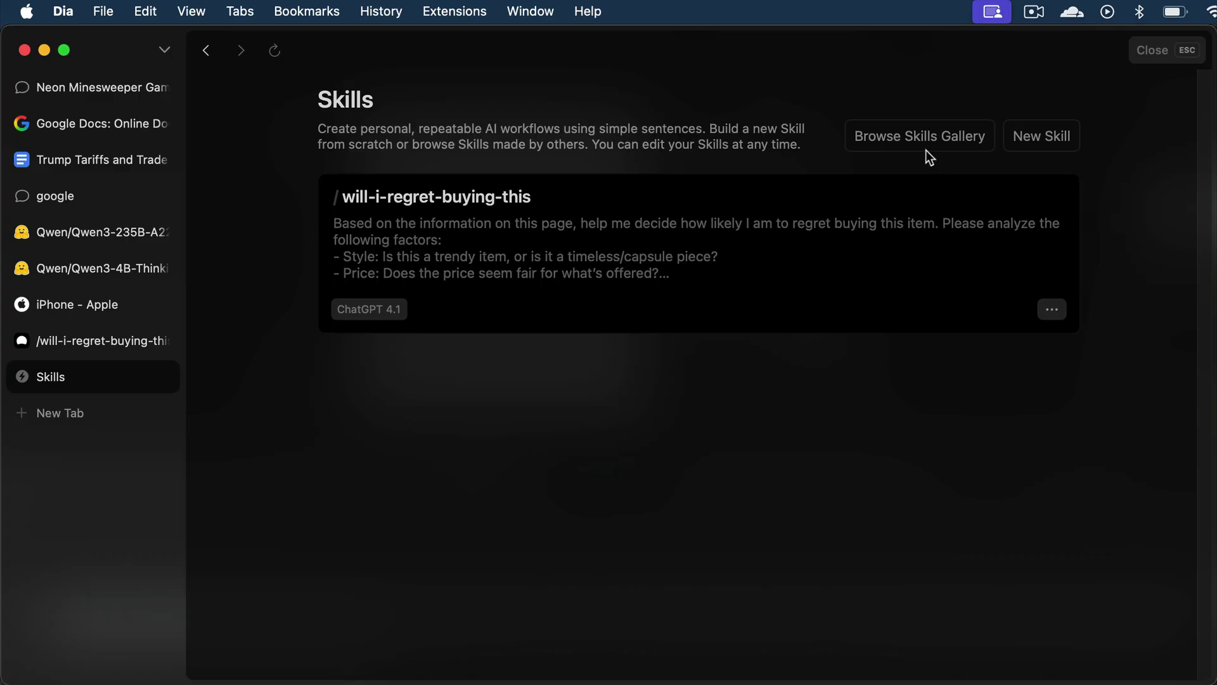
- Open the Skills Gallery in a new tab and scroll through its community skill cards
click(912, 142)
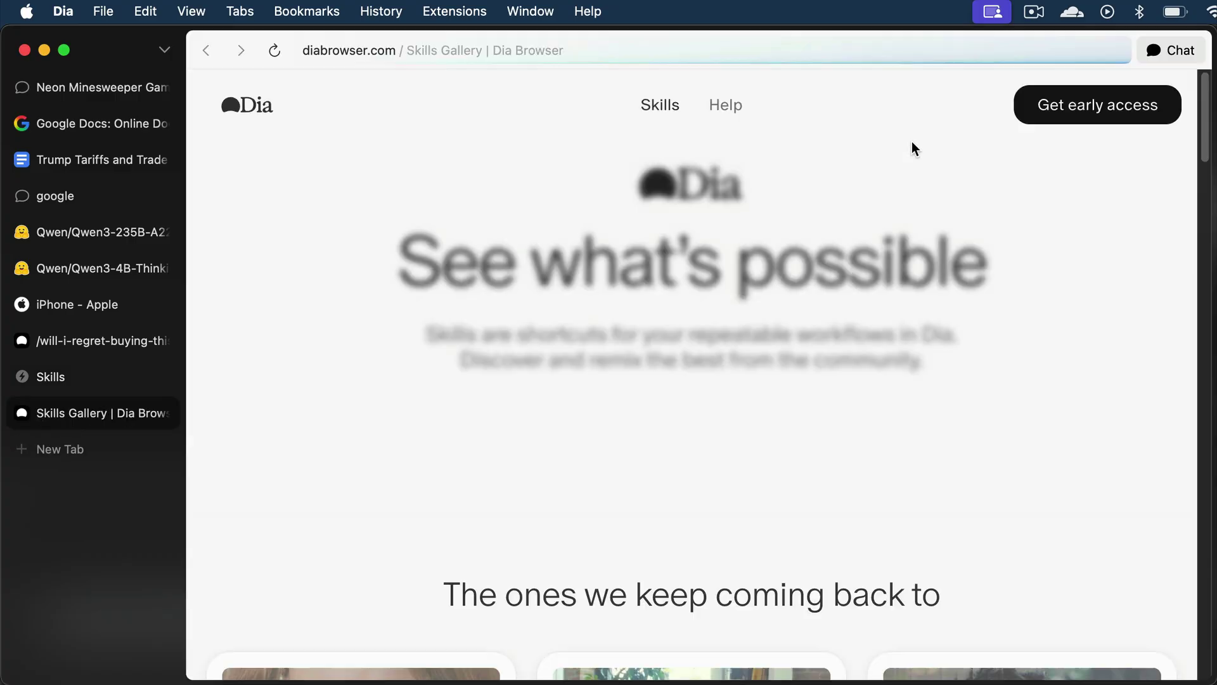
scroll(777, 360, down, 10)
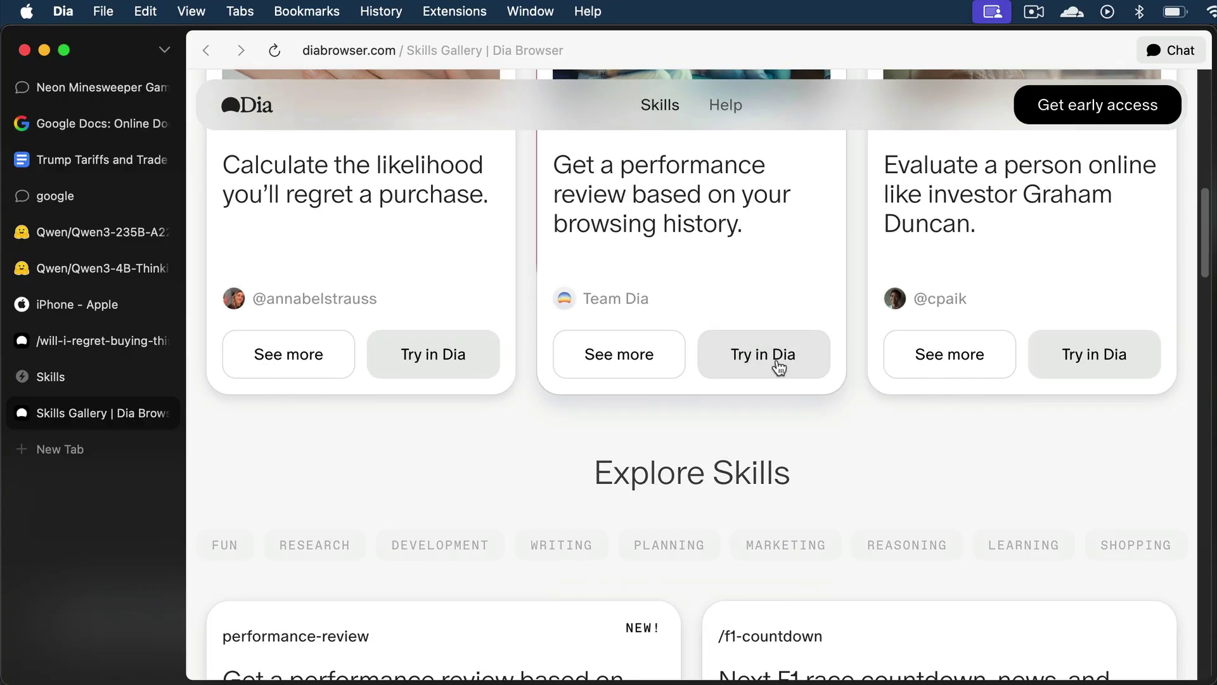
scroll(779, 366, down, 6)
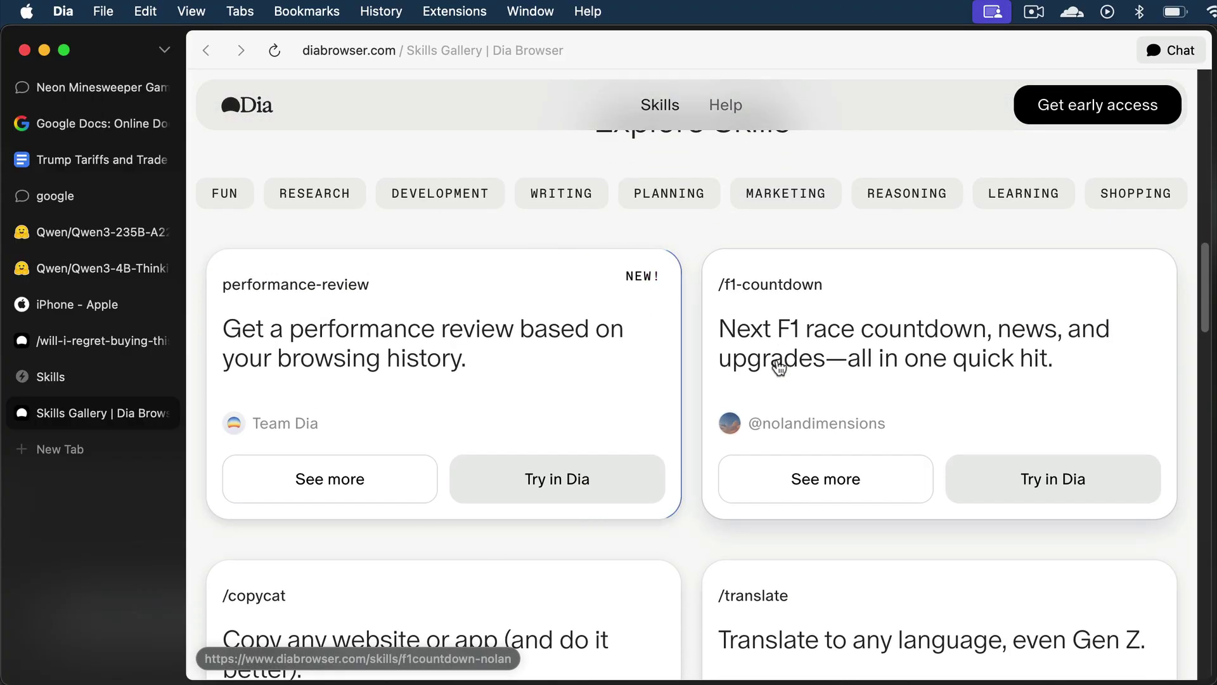
scroll(779, 368, down, 3)
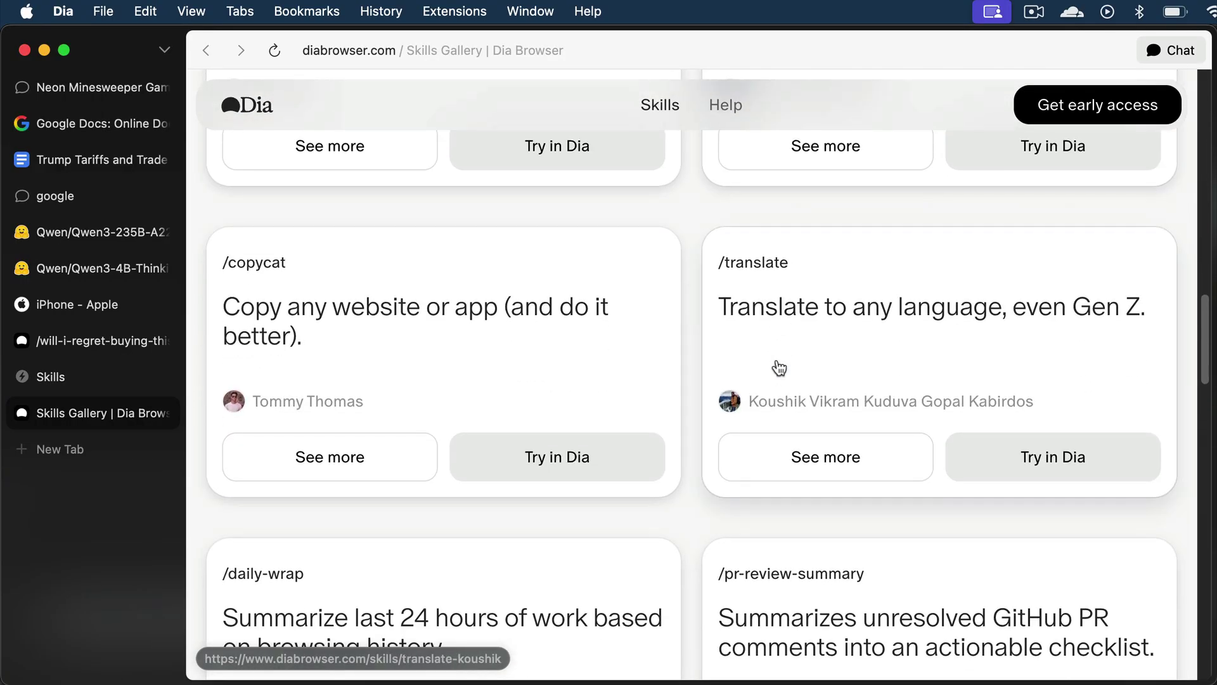
scroll(779, 367, down, 6)
scroll(779, 368, down, 9)
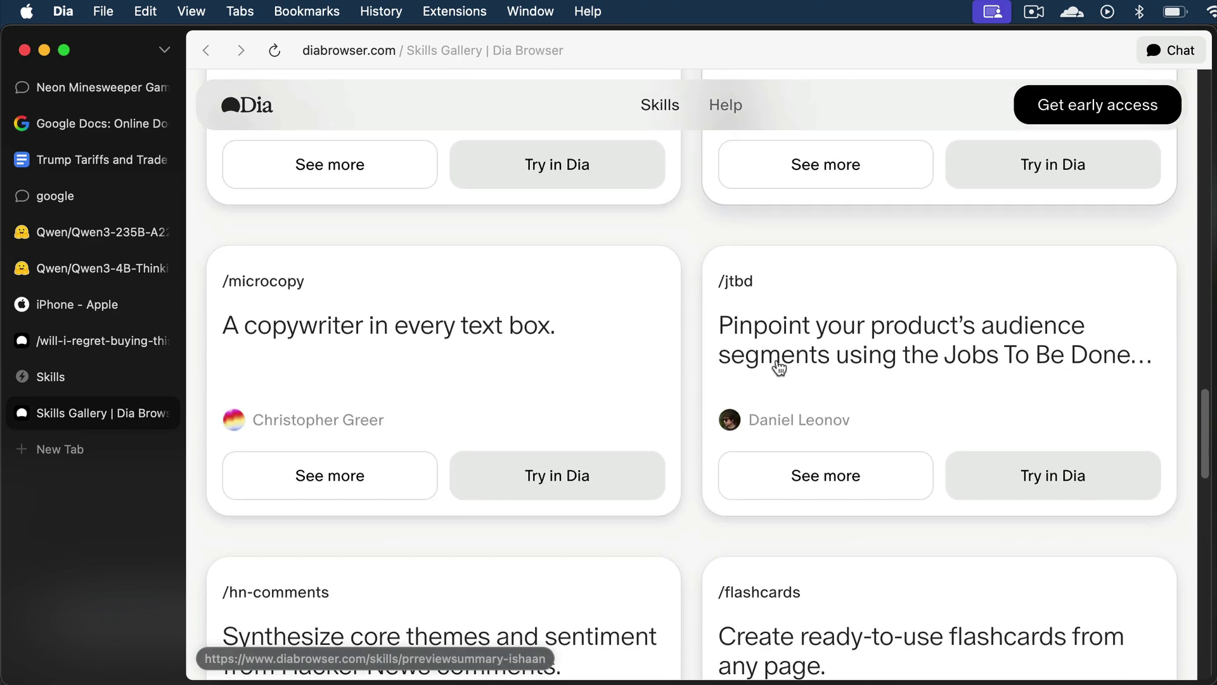
scroll(780, 368, down, 3)
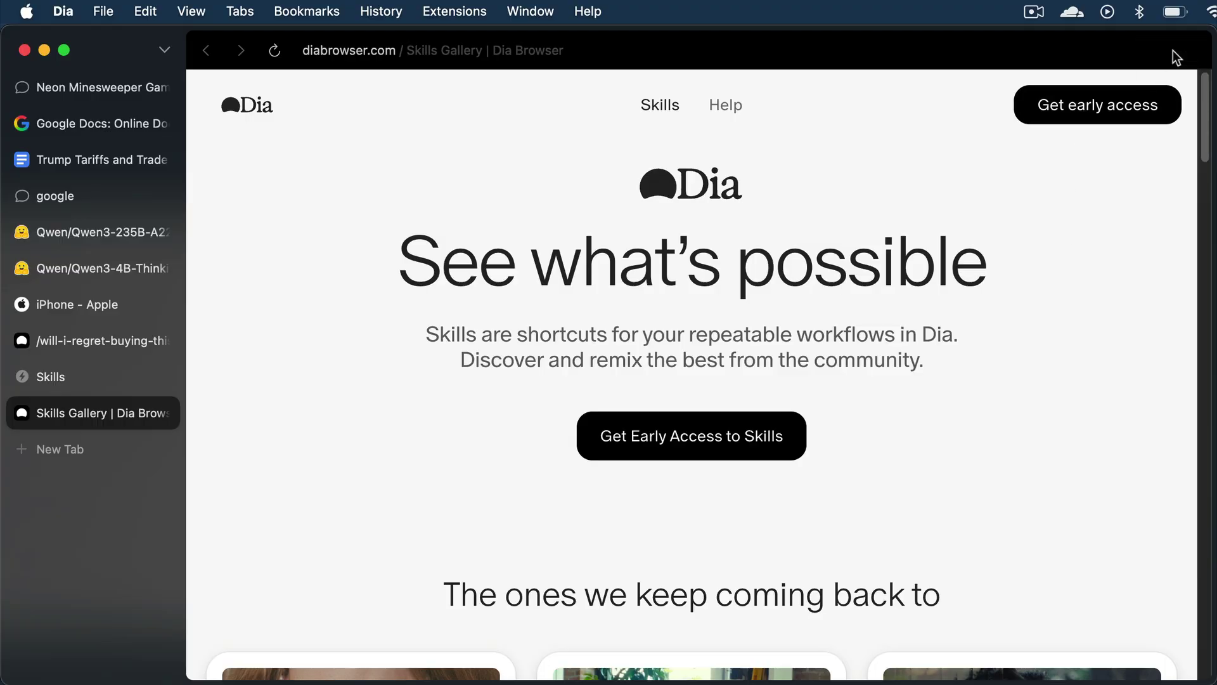
- Toggle the chat panel open and closed, then return to the Neon Minesweeper Game chat
click(1170, 50)
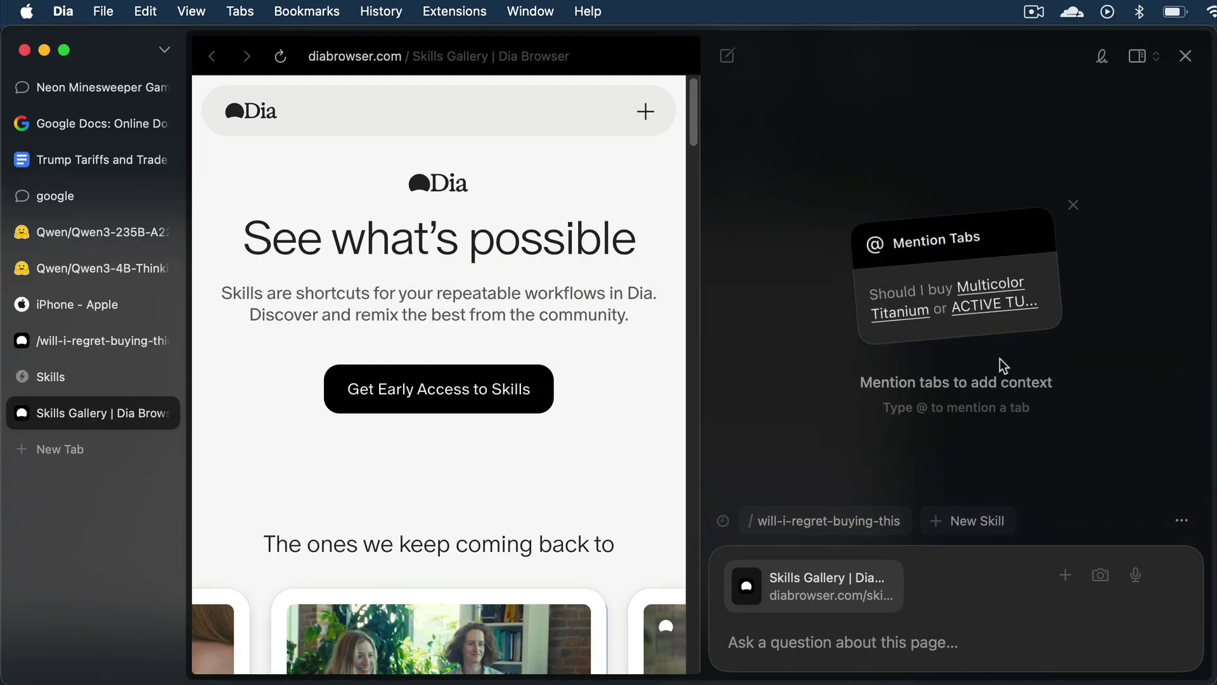
click(1184, 56)
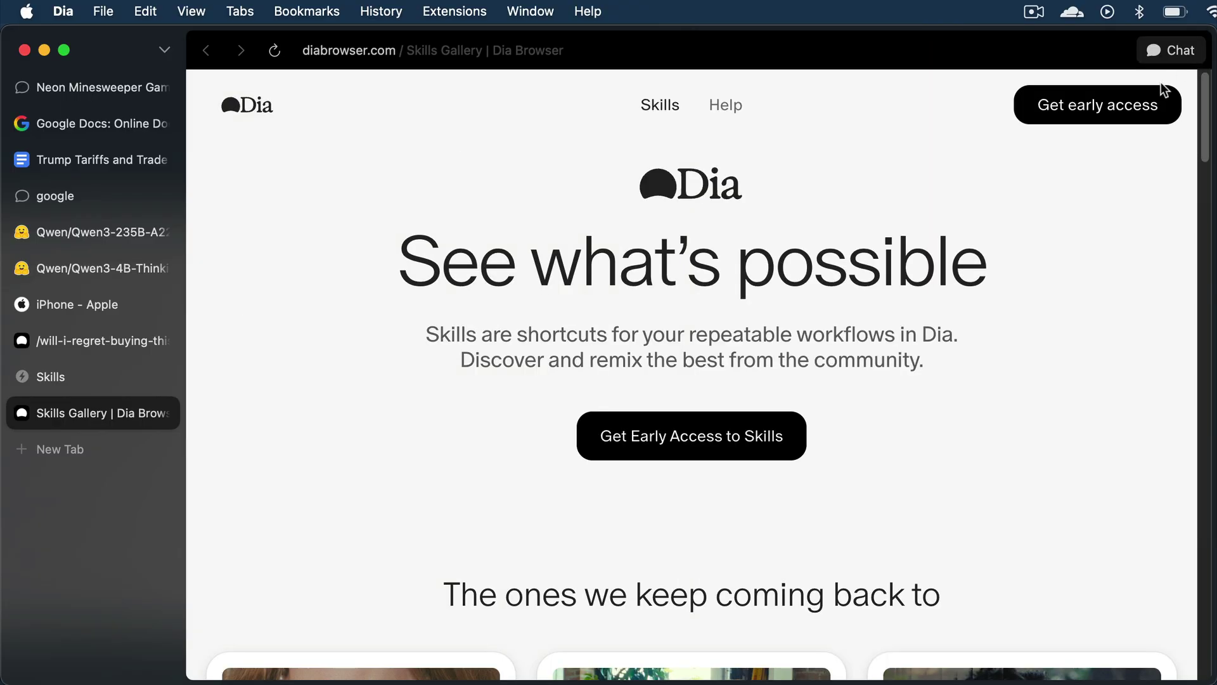
click(136, 91)
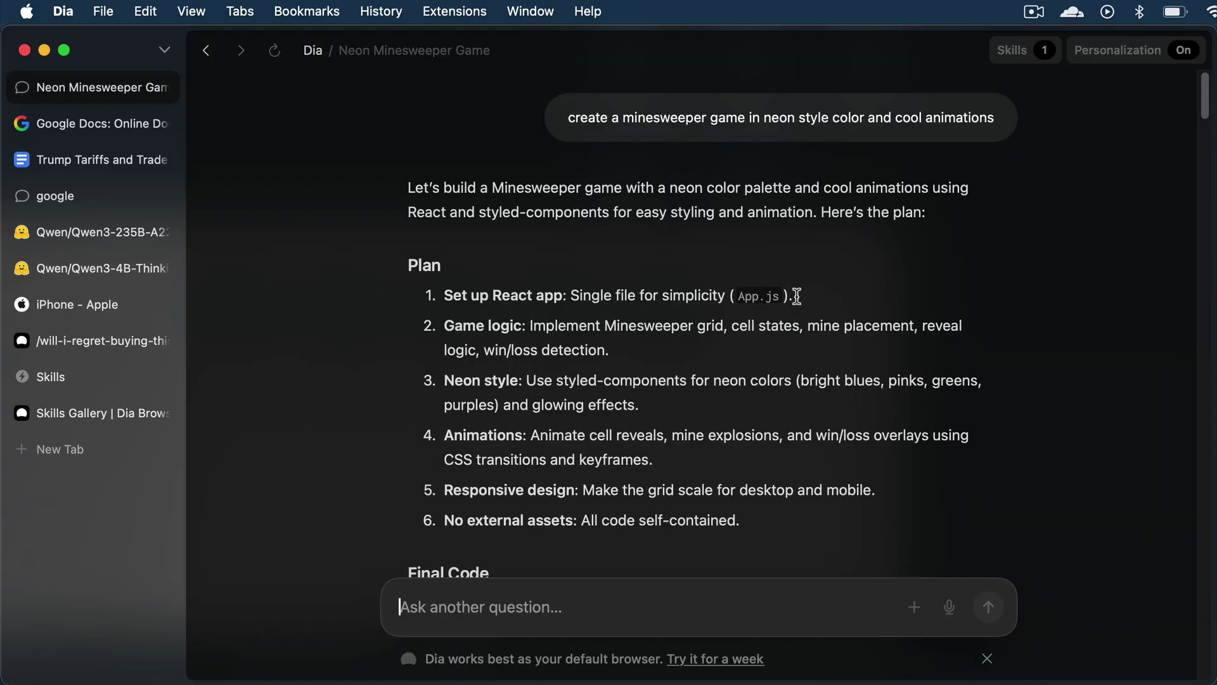
- Revisit the Trump Tariffs document and both Qwen3 Thinking-2507-FP8 model tabs
click(113, 161)
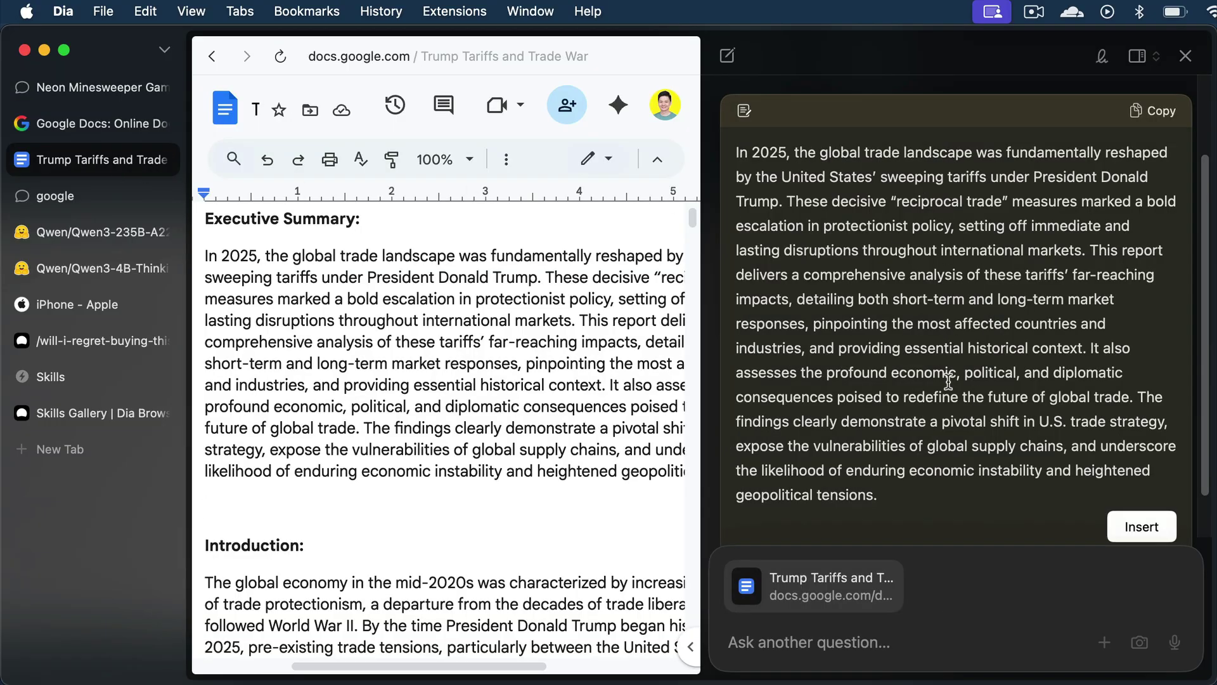
scroll(947, 380, down, 2)
scroll(948, 380, up, 5)
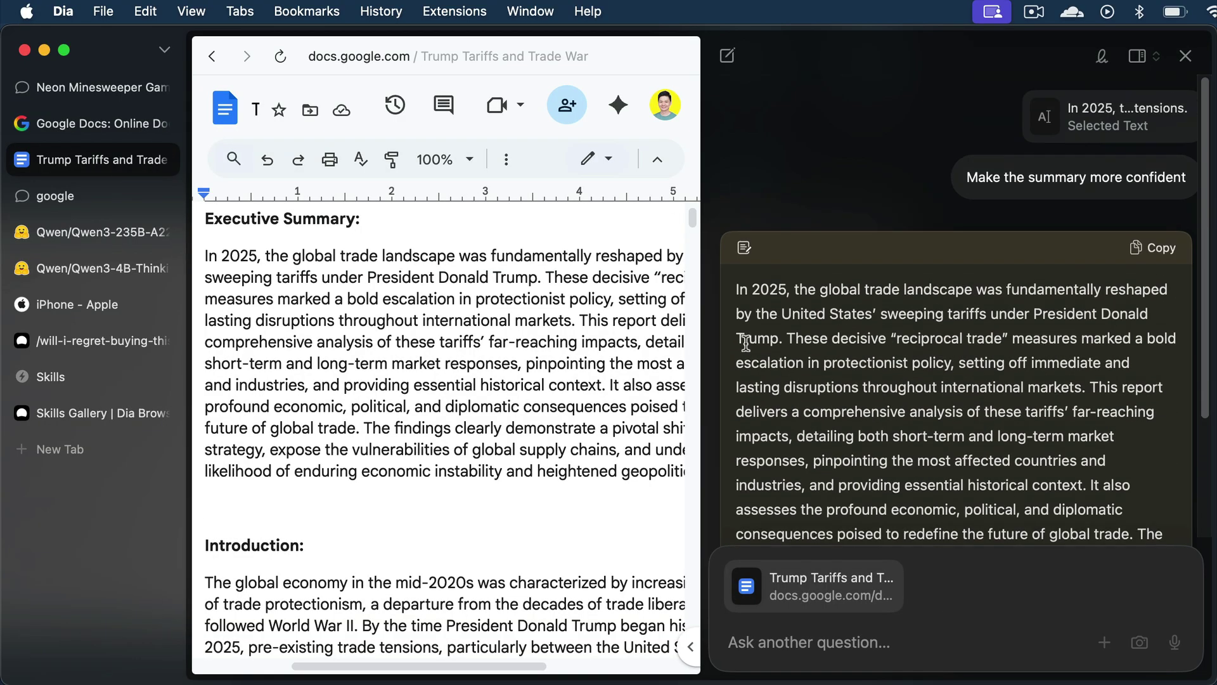
click(66, 232)
click(68, 272)
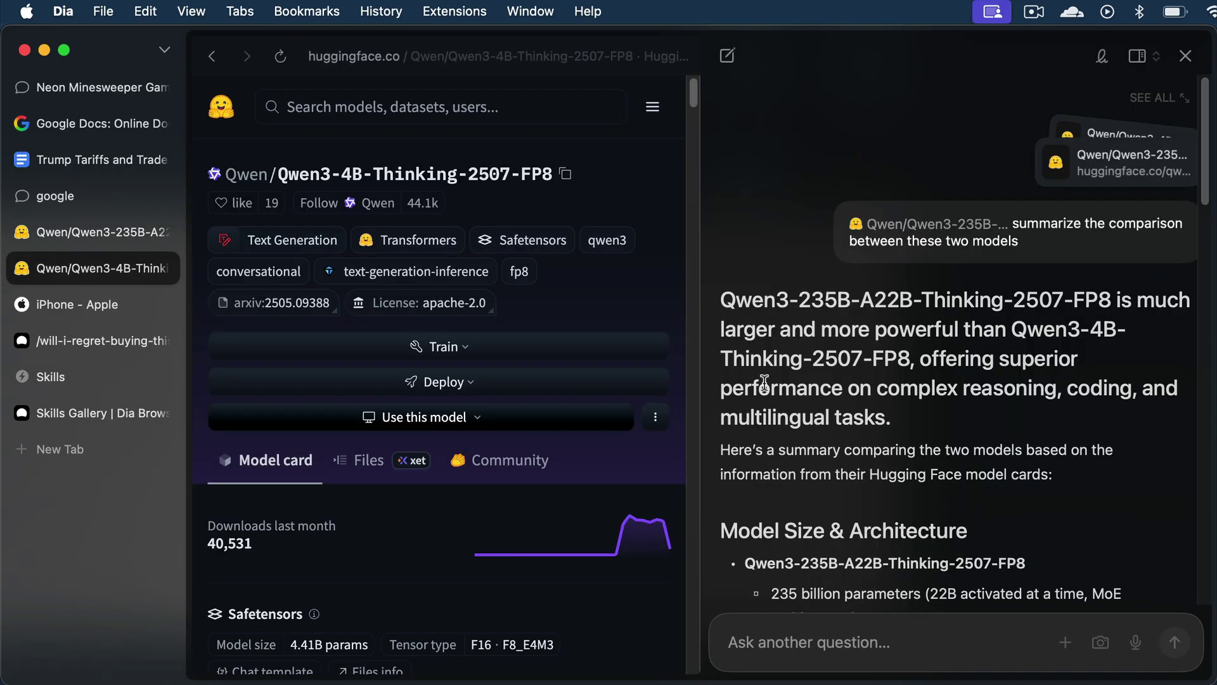
scroll(991, 300, down, 1)
scroll(1078, 190, up, 1)
- Check the regret skill tab, then review the iPhone - Apple tab's Redundancy and Lasting Desire rows
click(39, 340)
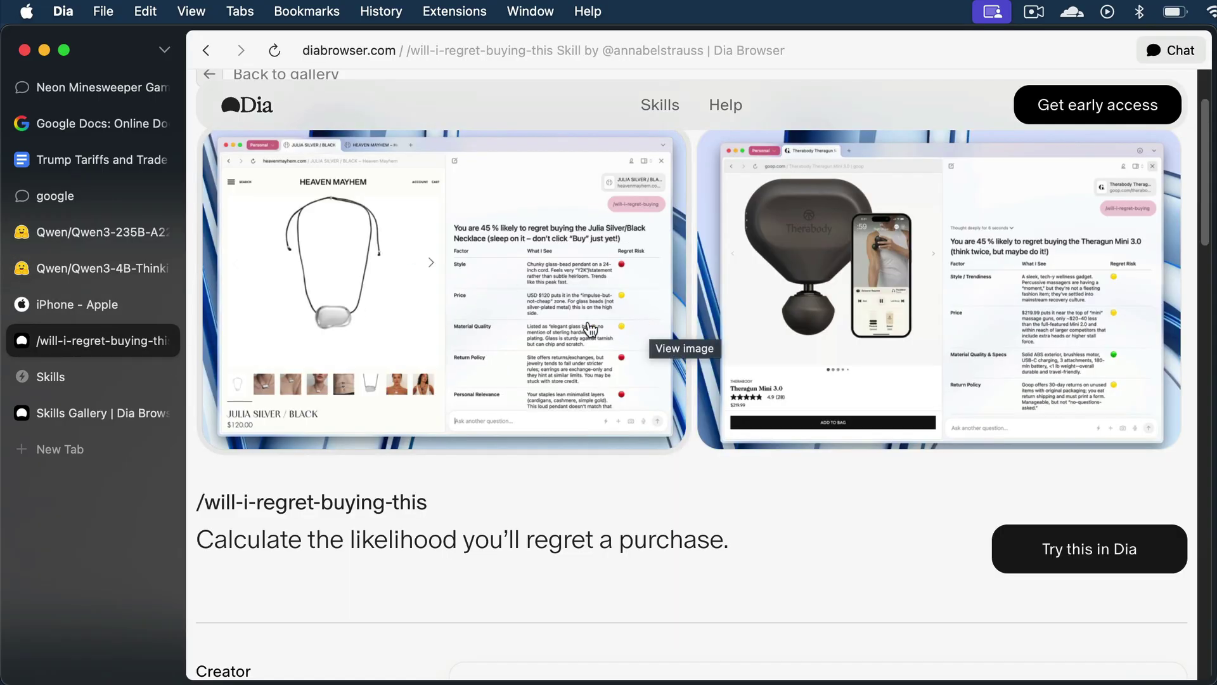
click(69, 307)
scroll(956, 326, down, 2)
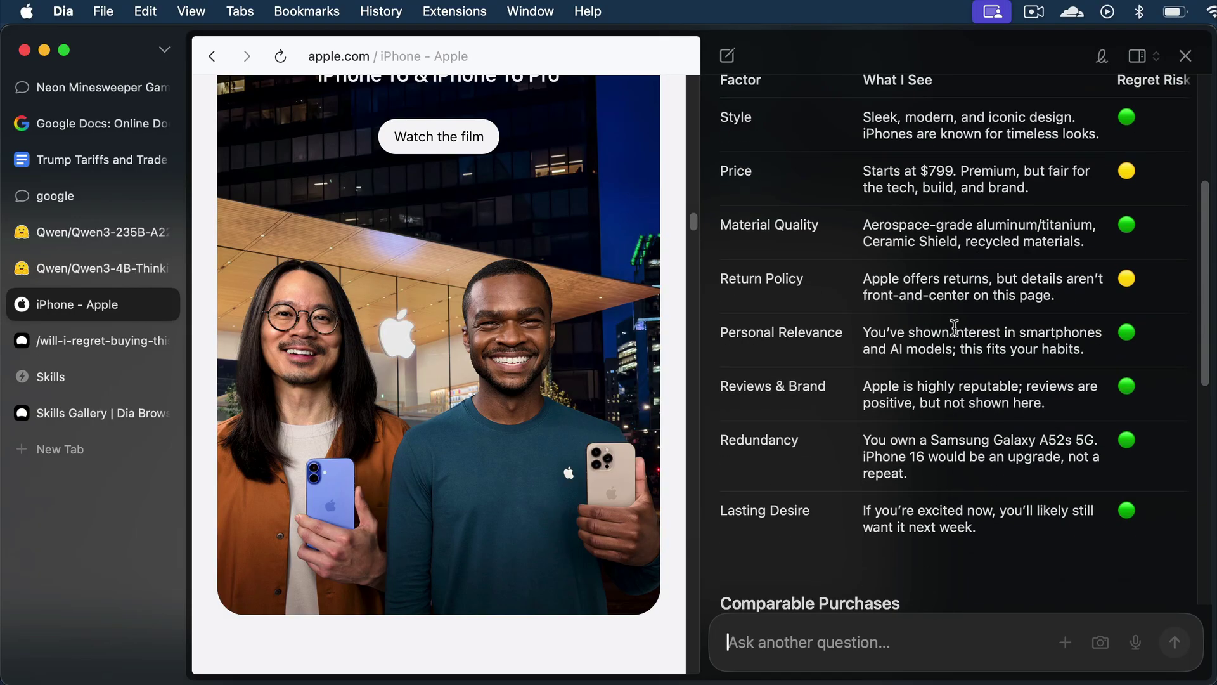
scroll(970, 339, down, 2)
drag(982, 488, 849, 397)
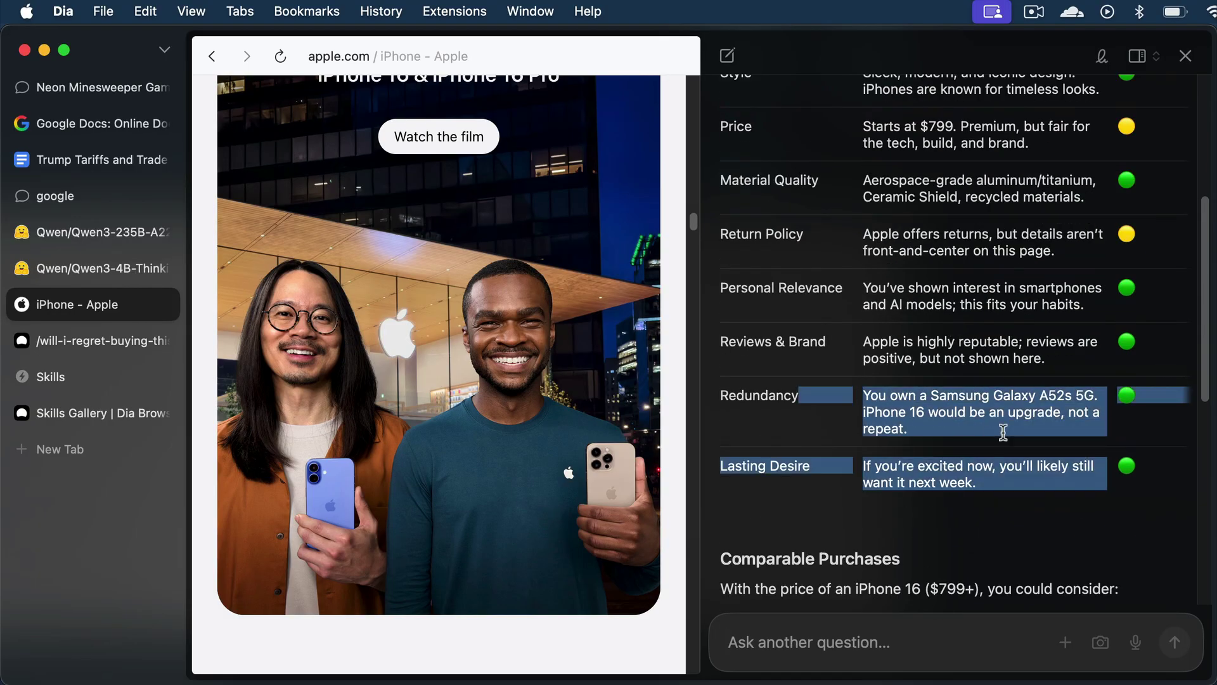
click(1038, 526)
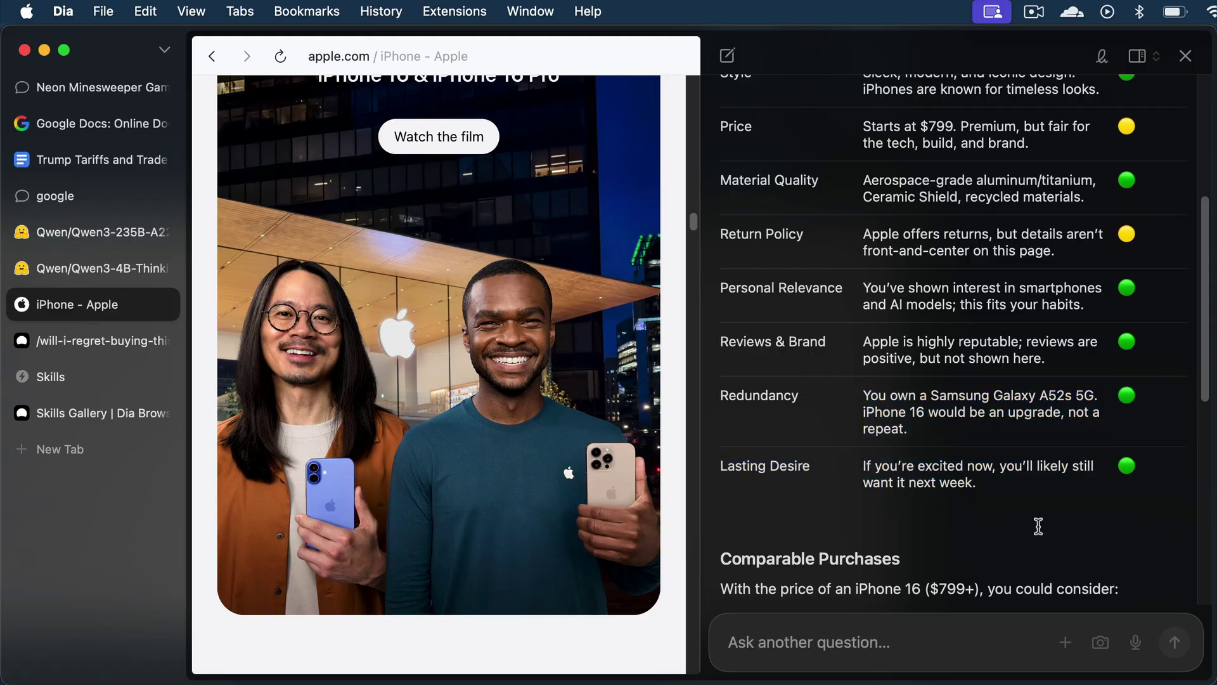